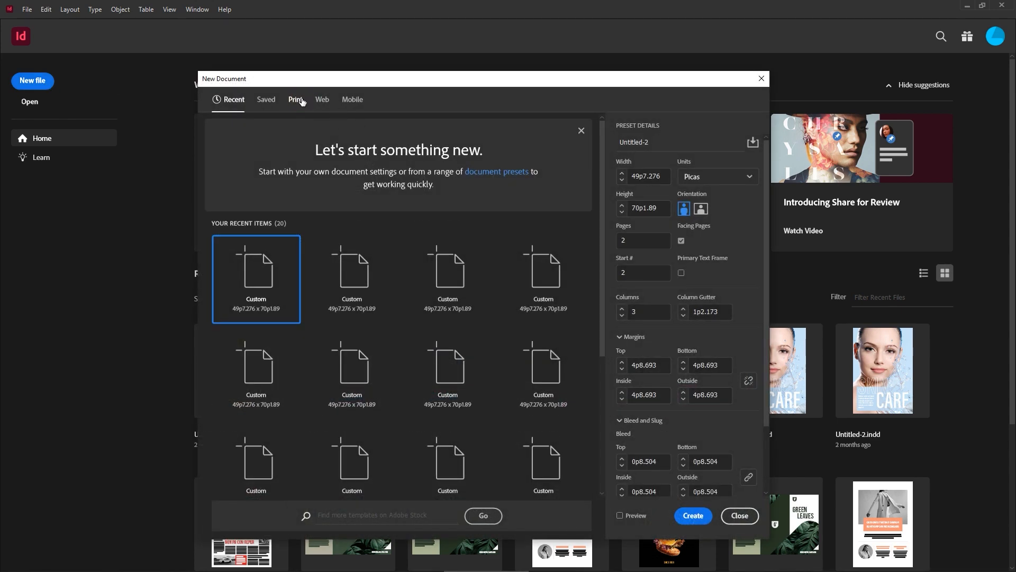
Step: Choose the A4 print preset for the new document and set its units to centimeters
drag(322, 82, 322, 61)
click(411, 222)
click(447, 249)
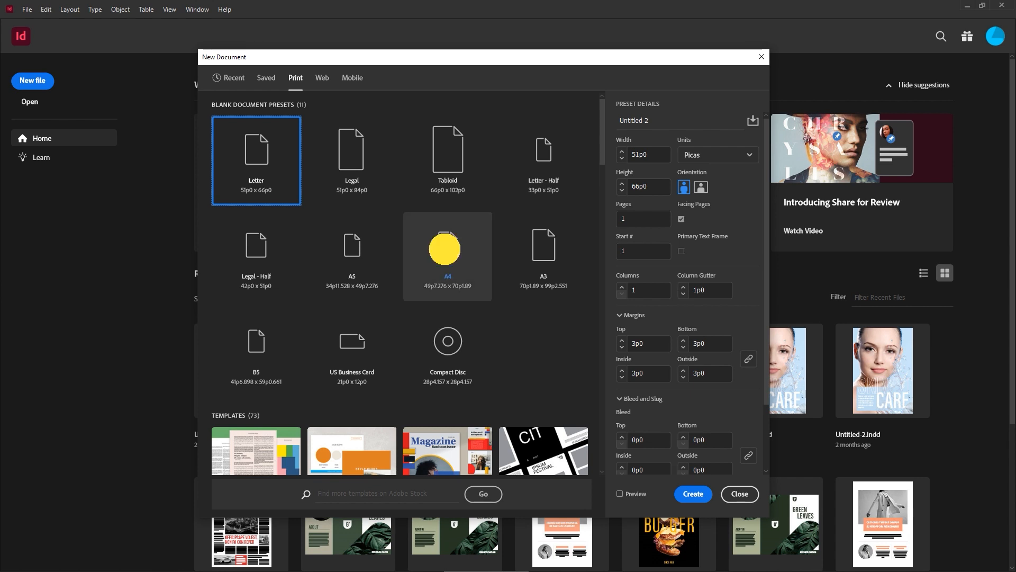
click(722, 160)
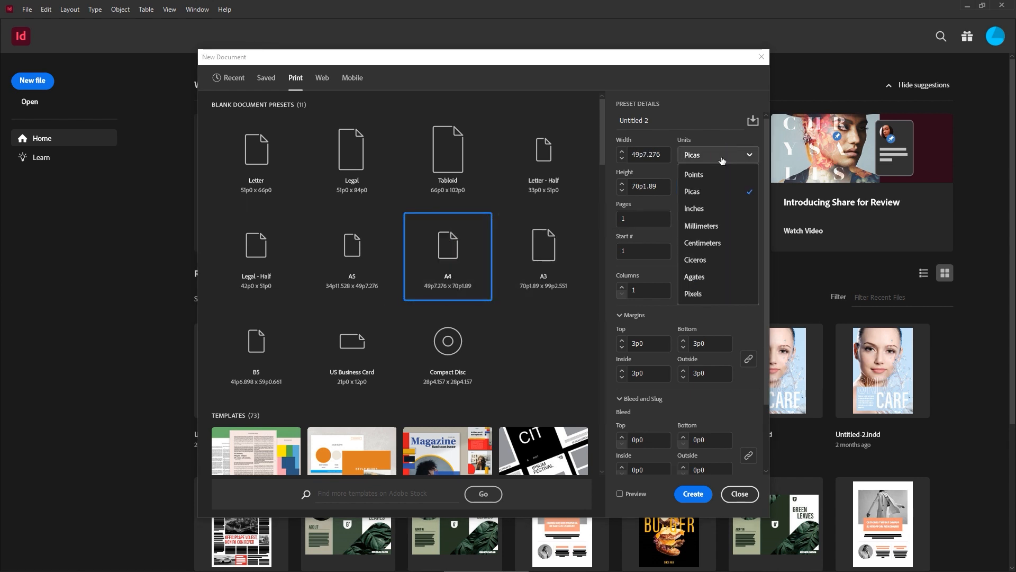
click(715, 244)
Step: Set up 2 pages starting at page number 2, with 3 columns and a 0.5 cm column gutter
drag(639, 216, 618, 217)
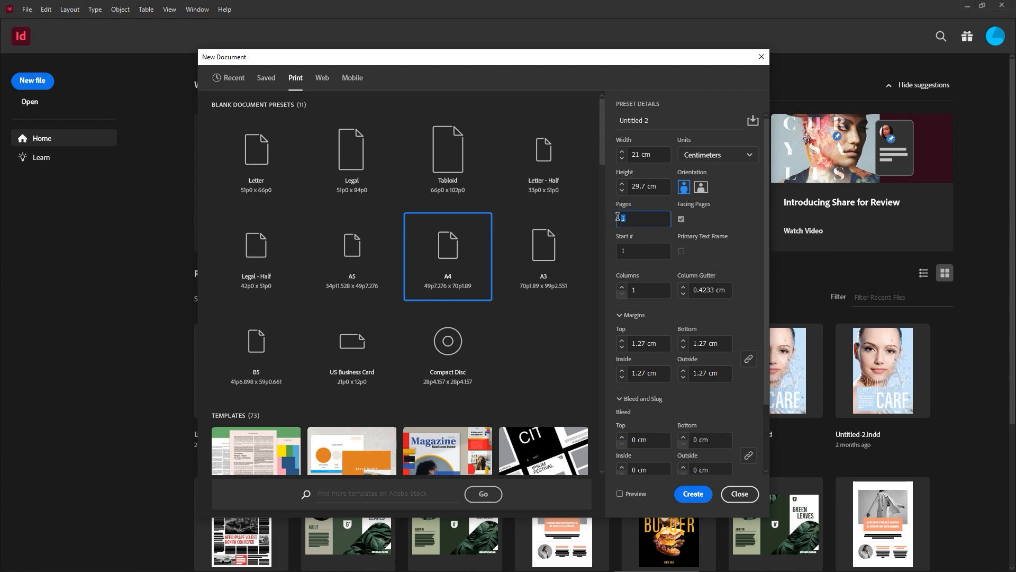
text(2)
click(613, 252)
text(2)
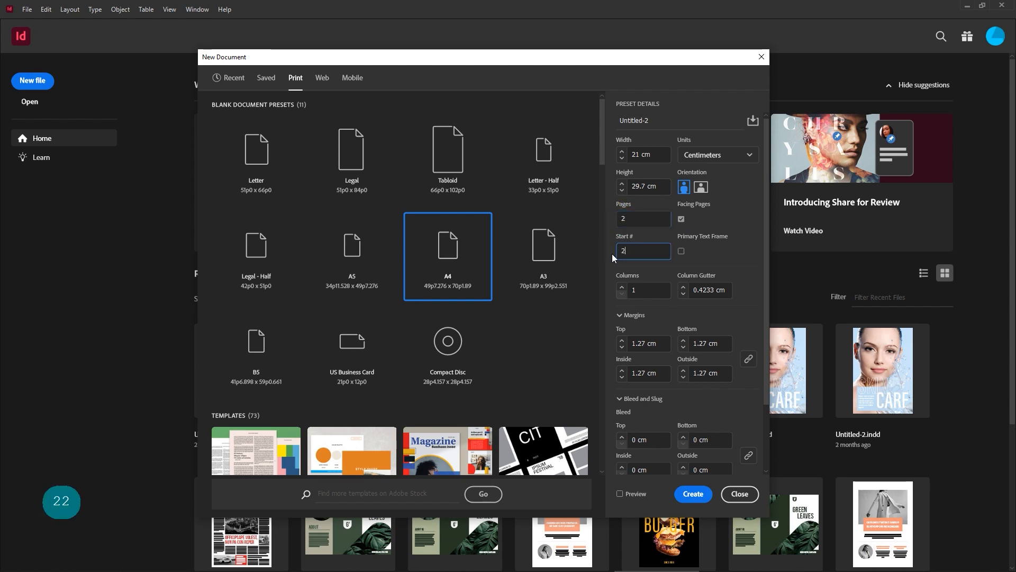
click(622, 287)
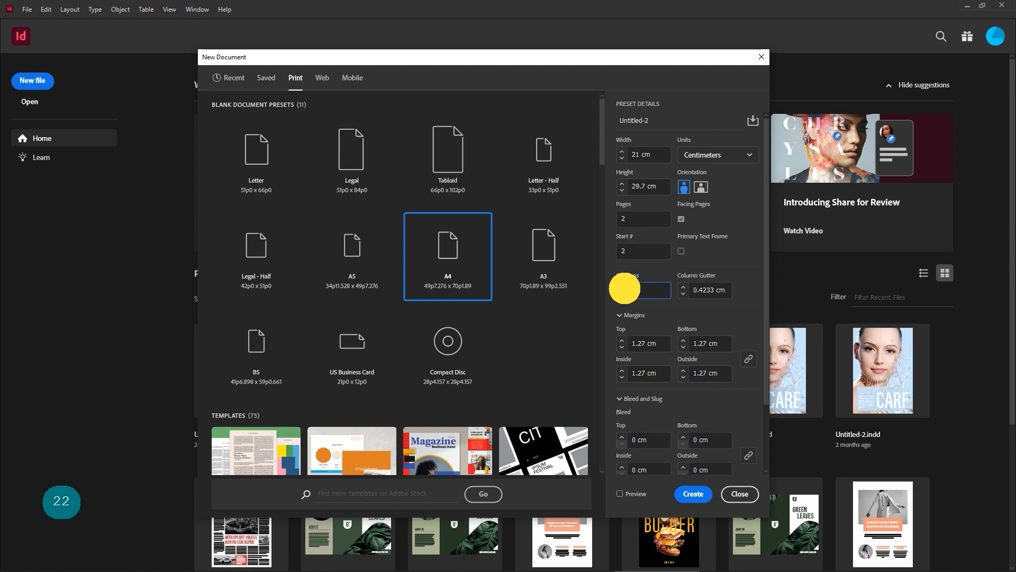
click(681, 289)
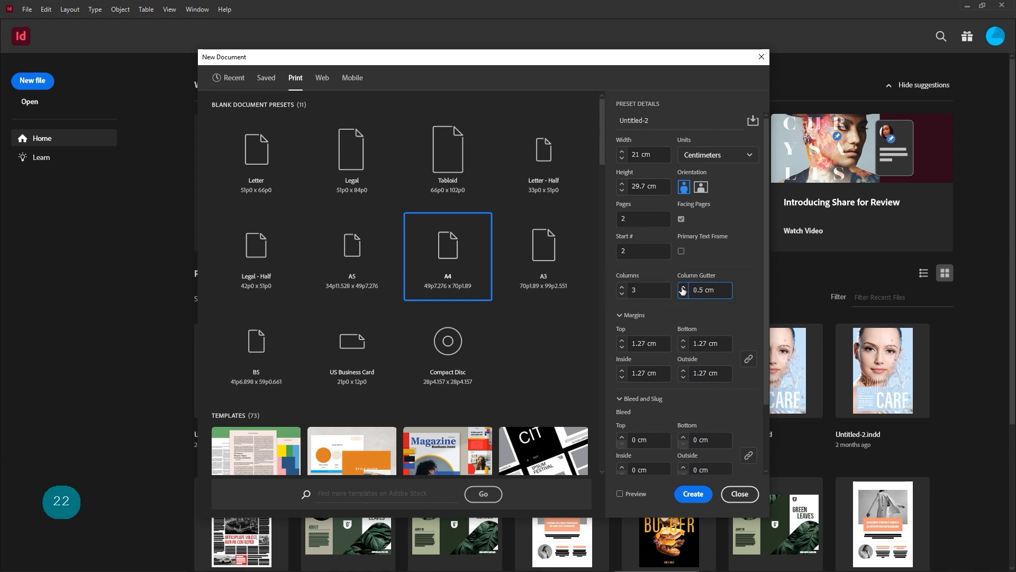
Step: Set all four page margins to 2 cm
click(638, 343)
click(622, 340)
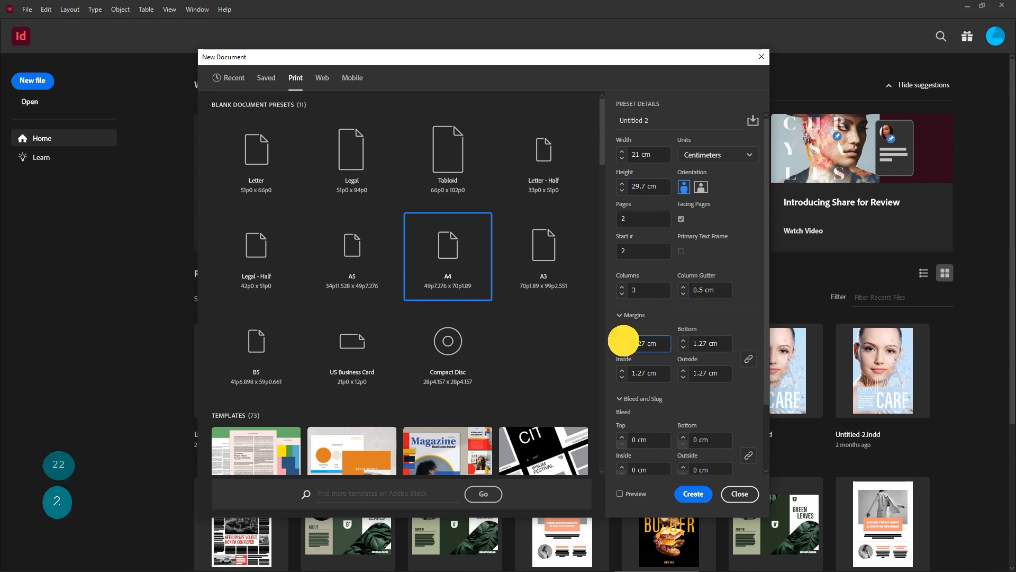
click(654, 345)
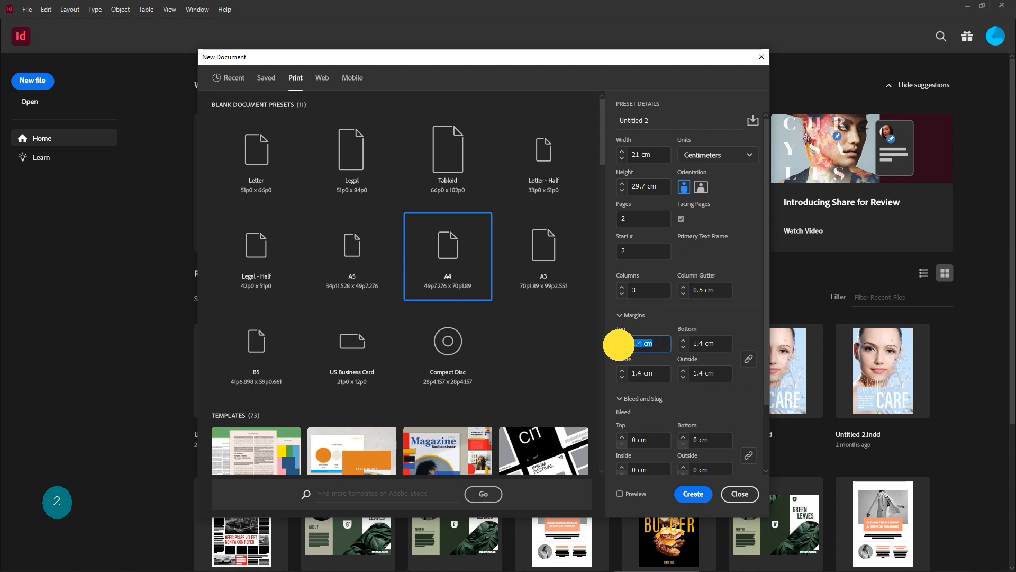
click(634, 345)
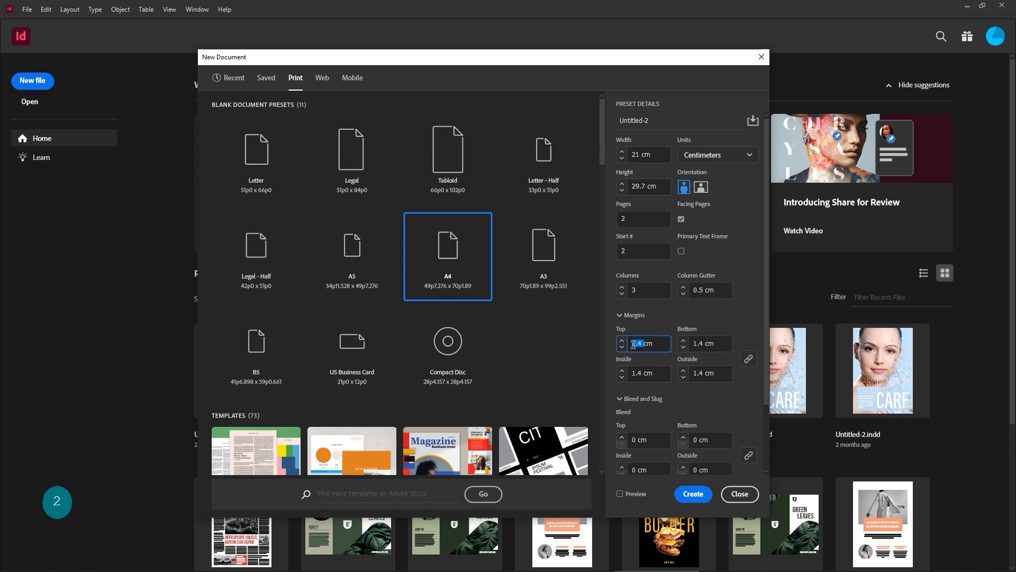
text(2)
key(Tab)
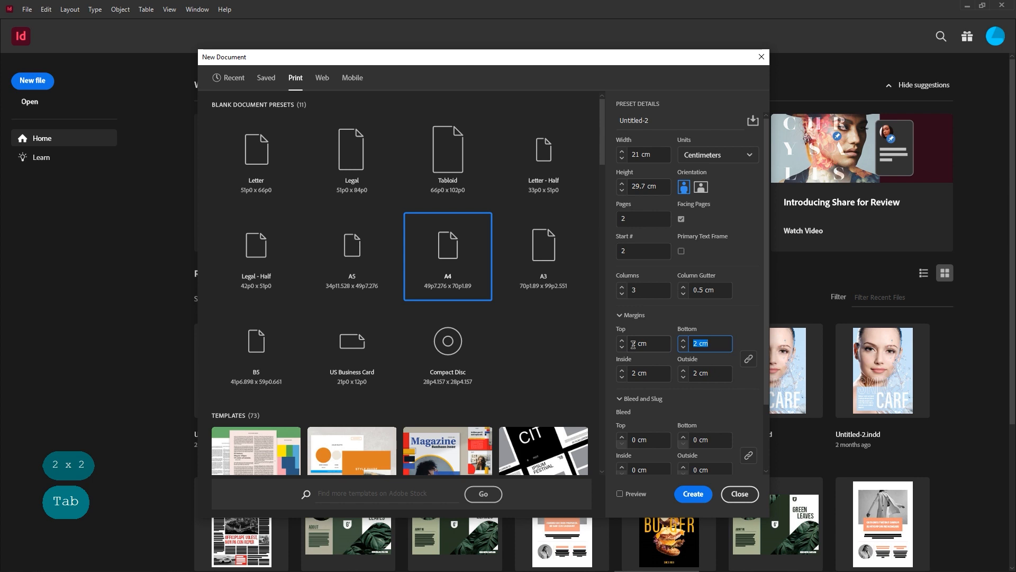
Step: Set the bleed to 0.3 cm on all sides and create the document
click(739, 322)
scroll(739, 323, down, 2)
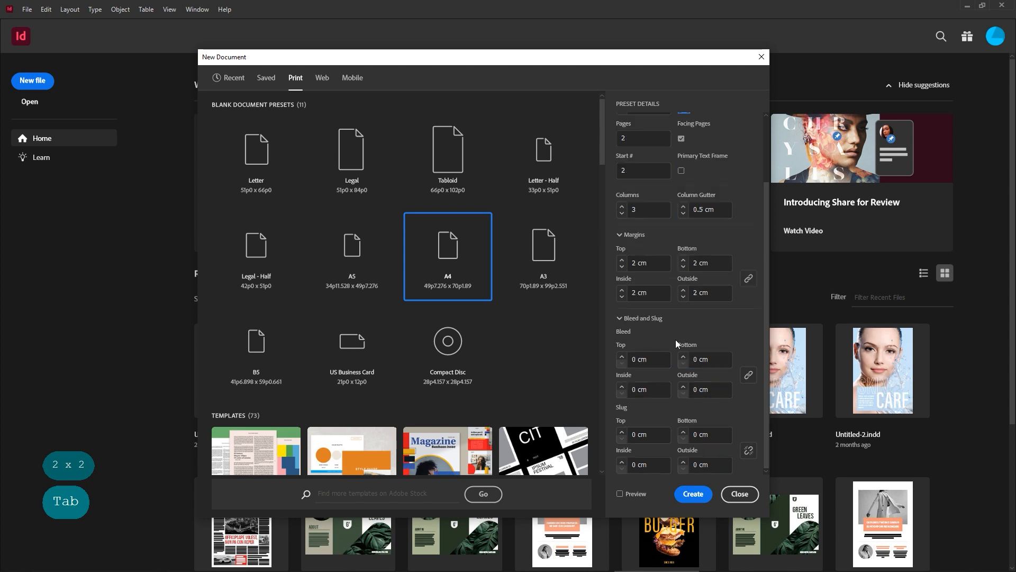
click(623, 357)
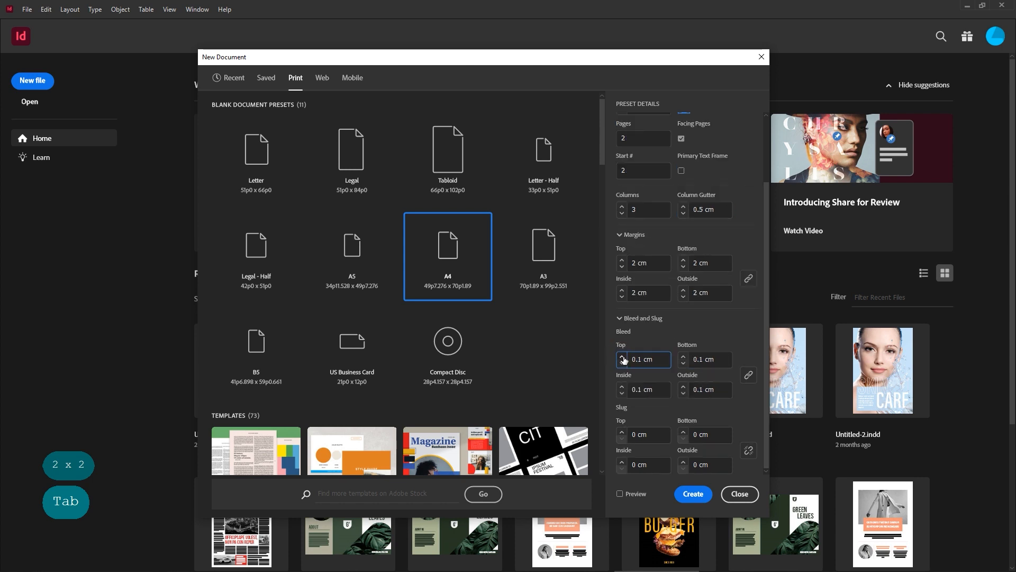
click(623, 357)
click(766, 365)
drag(765, 365, 764, 259)
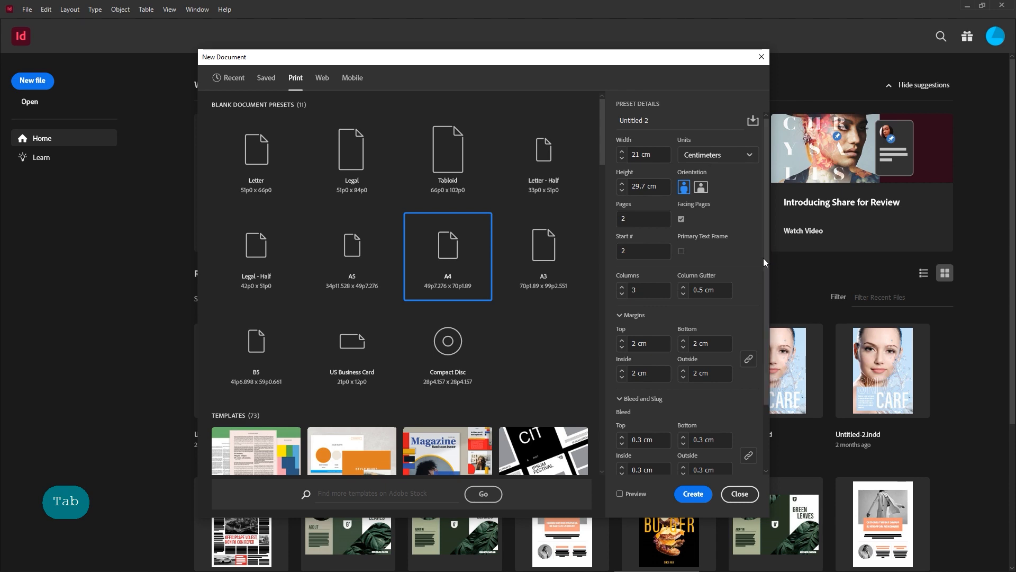
click(695, 496)
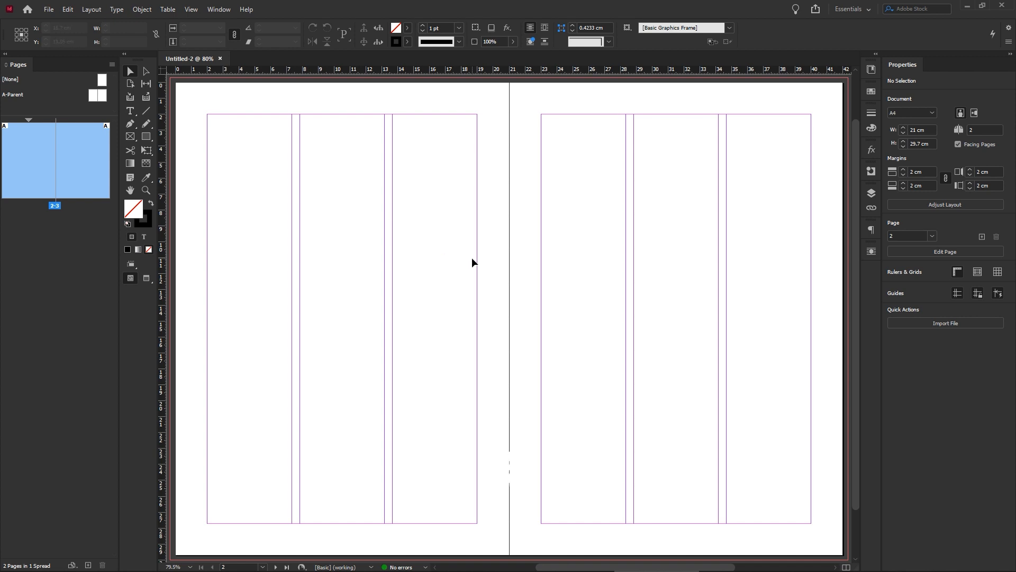
Step: Place the image confident-athletic-woman-with-sixpack-abs-posing on the two-page spread
key(ctrl+minus)
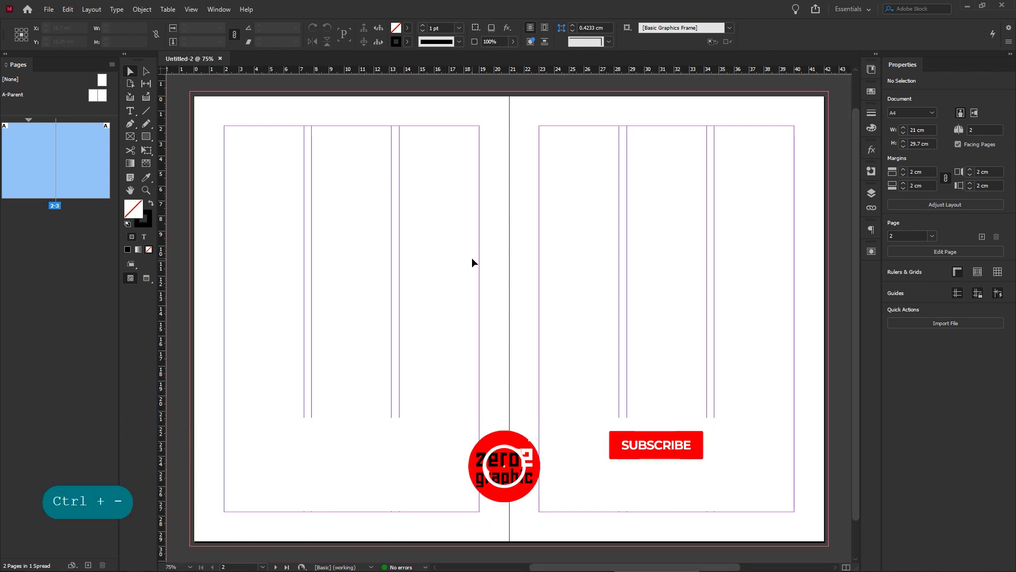
click(49, 9)
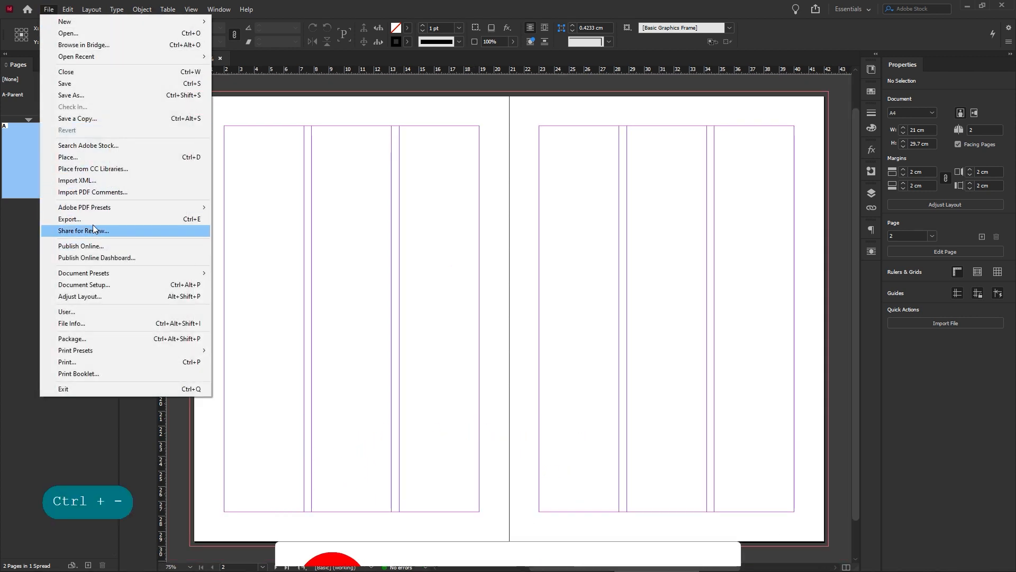
click(130, 158)
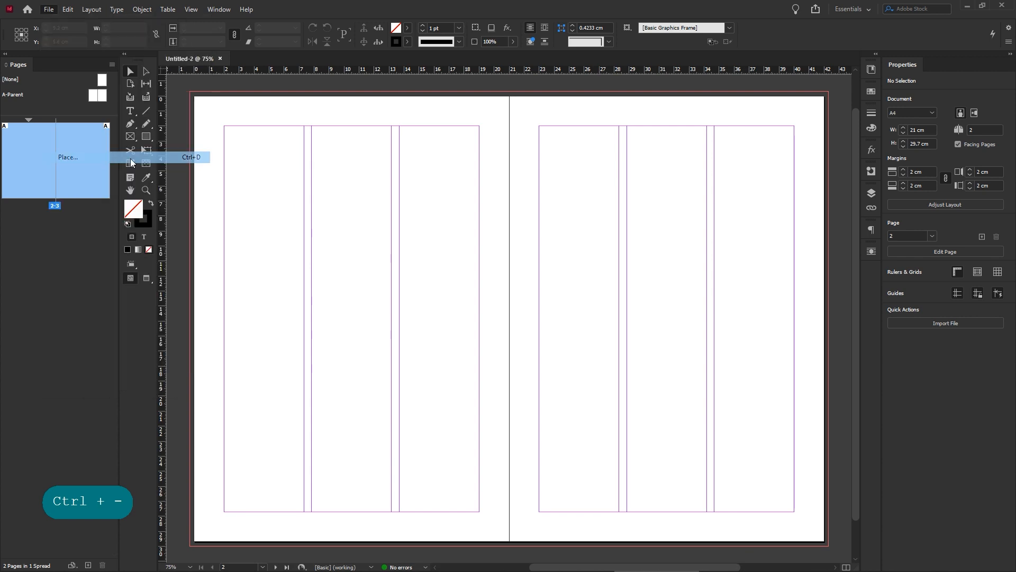
click(493, 155)
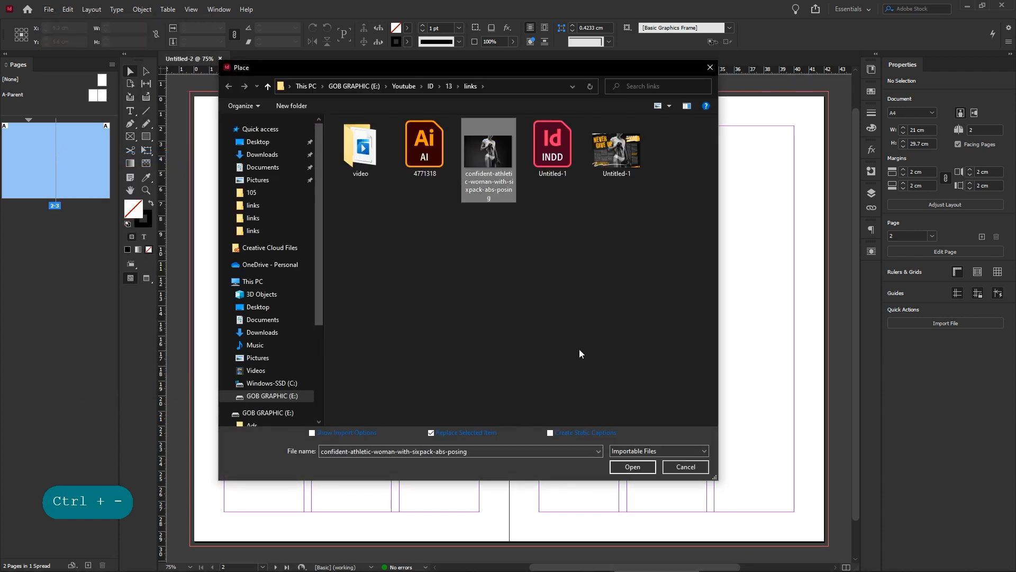
click(627, 467)
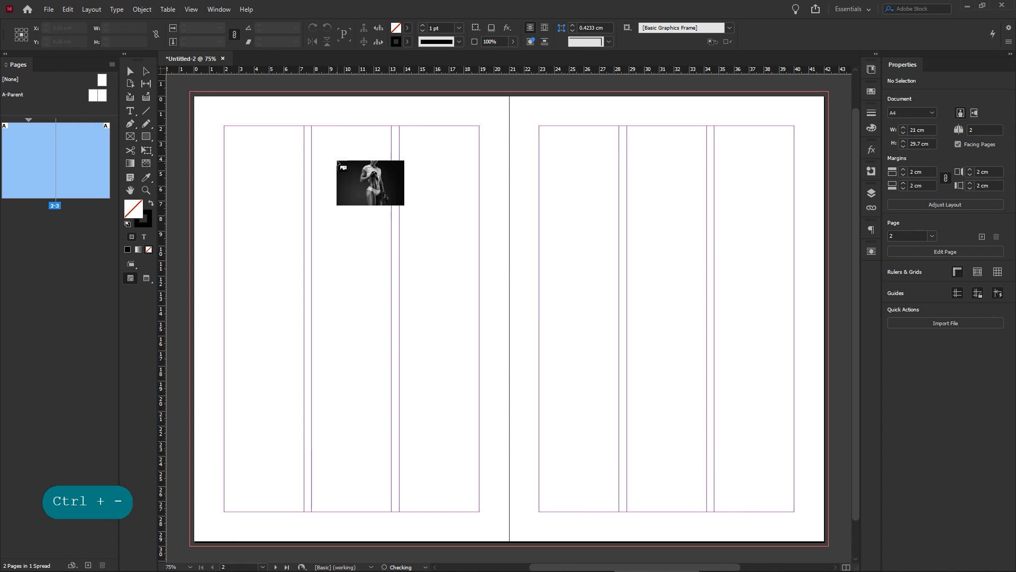
click(337, 161)
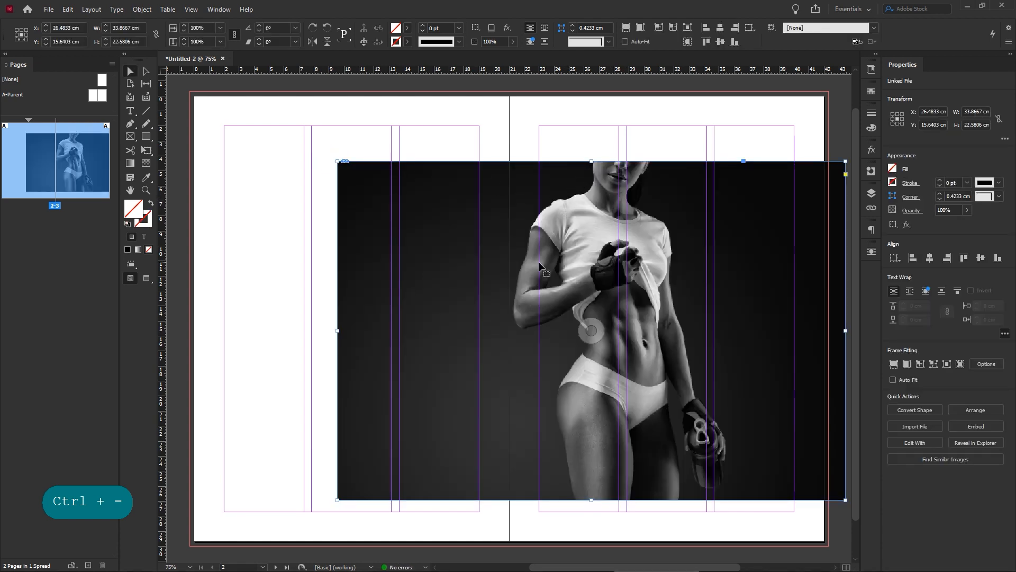
Step: Scale the placed image proportionally to about 45.4 × 30.3 cm and align its left and top edges with the spread's bleed
key(ctrl+minus)
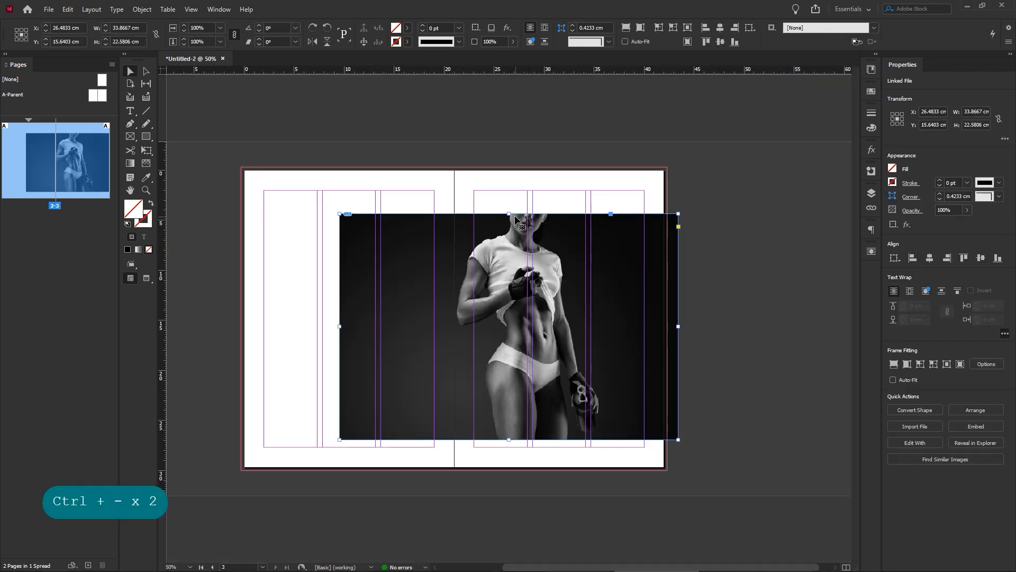
drag(510, 214, 508, 168)
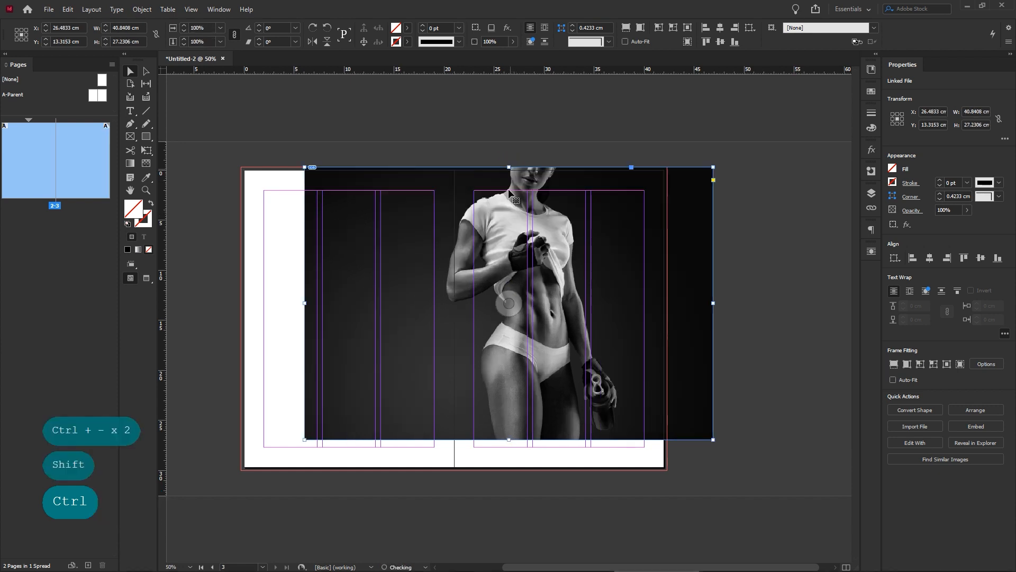
drag(509, 439, 509, 471)
drag(586, 371, 545, 363)
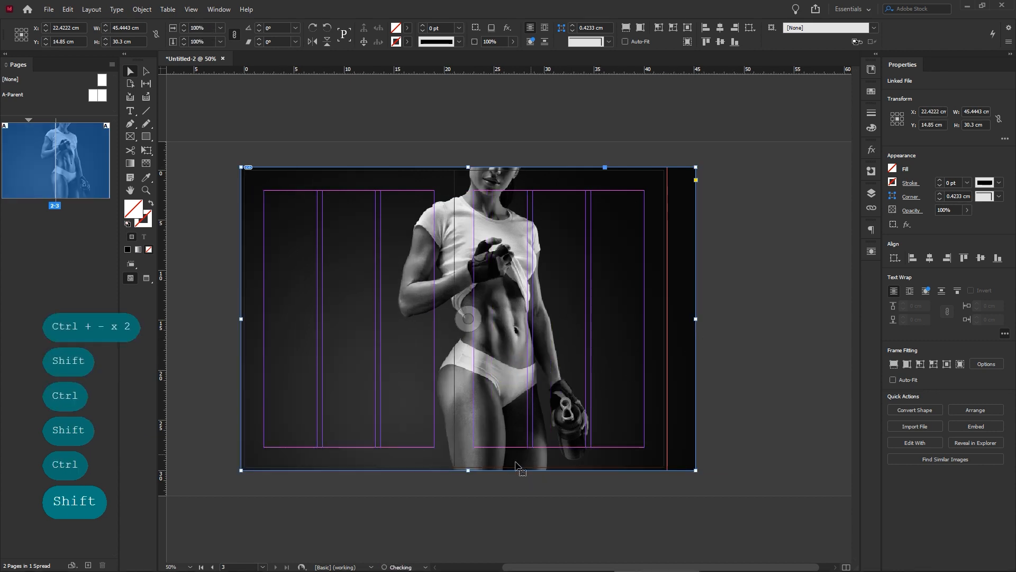
Step: Enlarge the image proportionally to about 50.7 × 33.8 cm and shift it sideways to a center X of about 21.57 cm
drag(468, 470, 468, 494)
drag(619, 370, 625, 372)
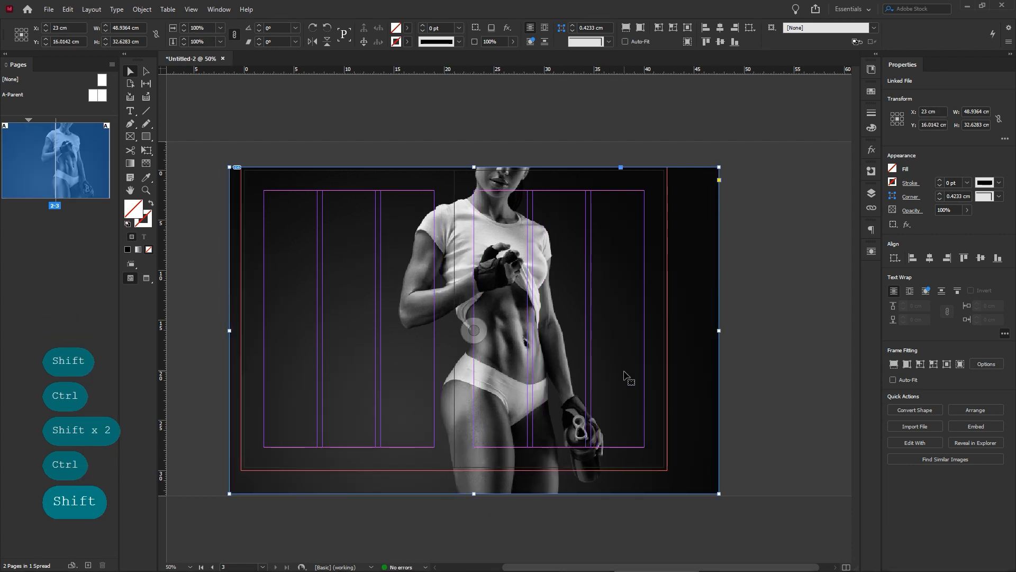
drag(625, 372, 617, 372)
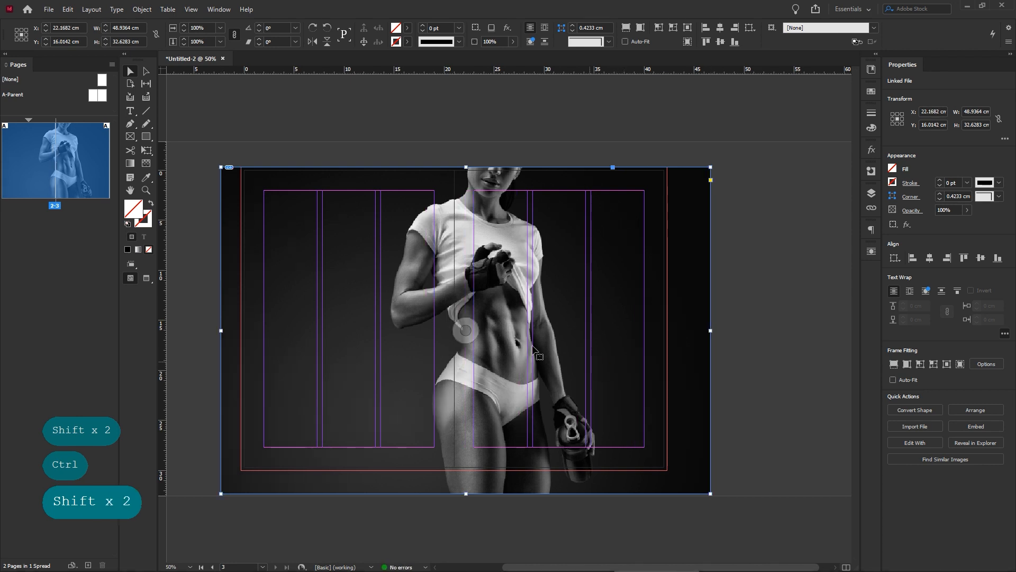
drag(466, 493, 466, 505)
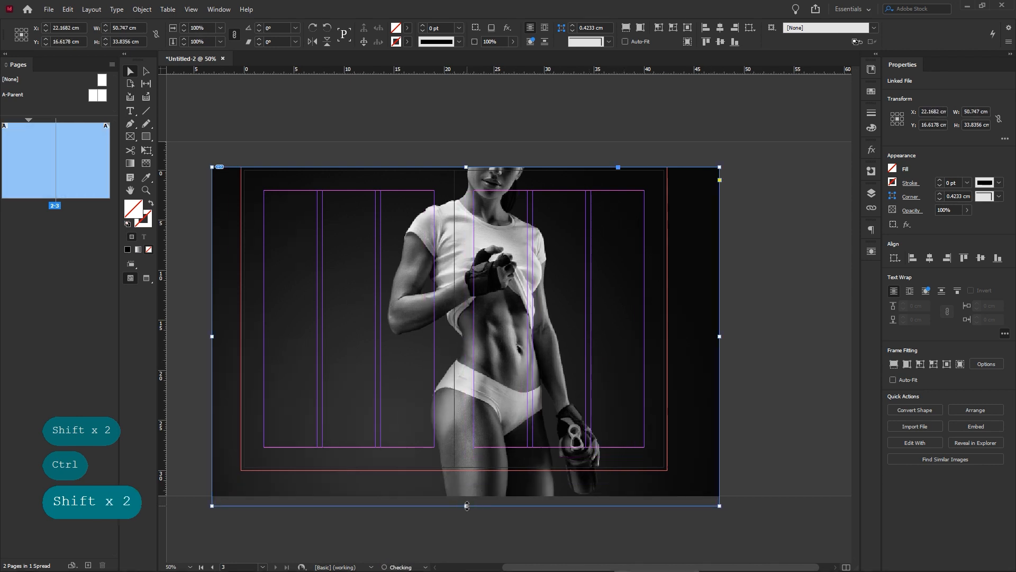
click(625, 409)
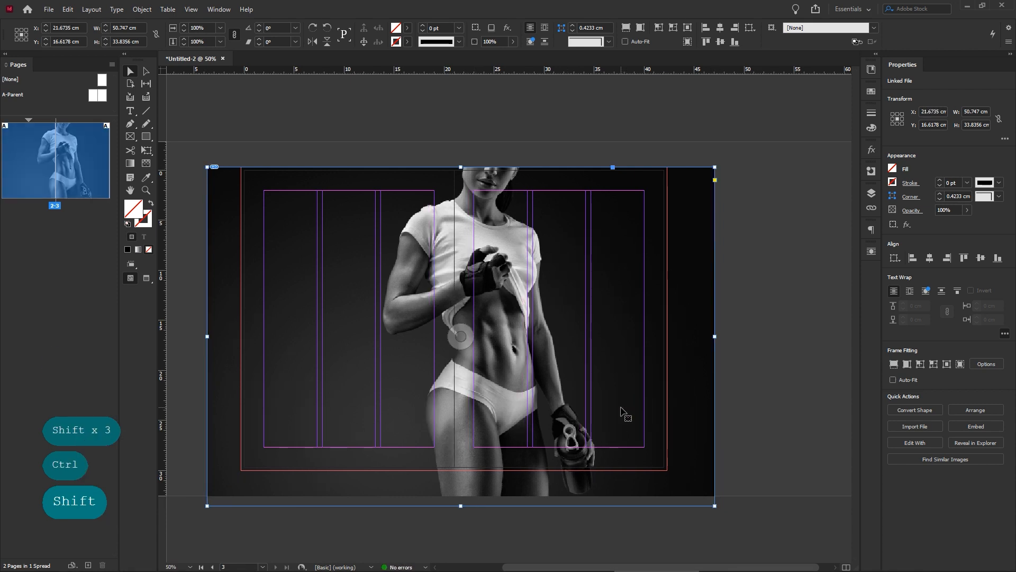
key(Left)
key(Left)
key(Left)
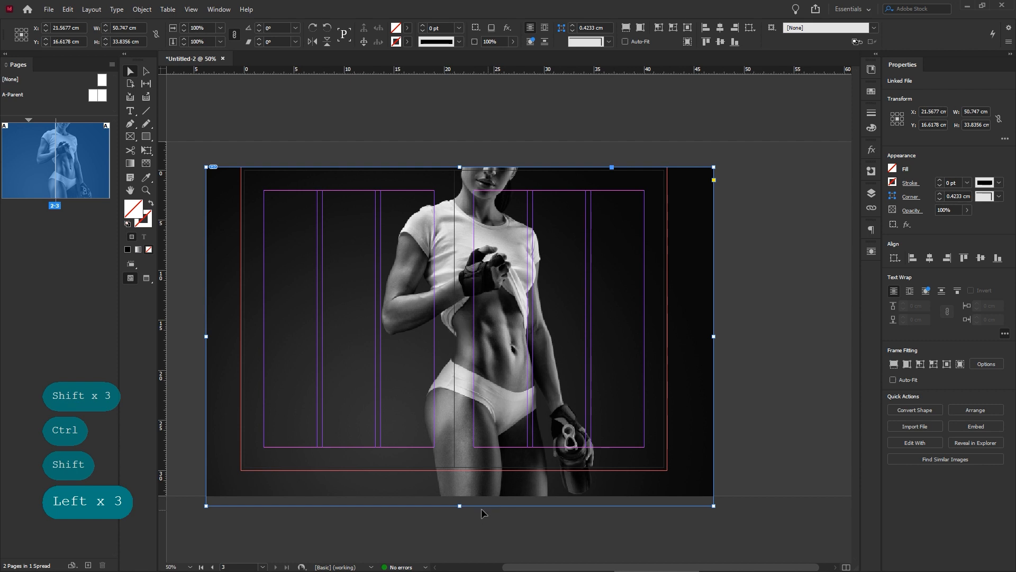
Step: Crop the image frame's bottom, right and left edges to the bleed lines, making it 42.6 × 30.3 cm
drag(459, 505, 459, 470)
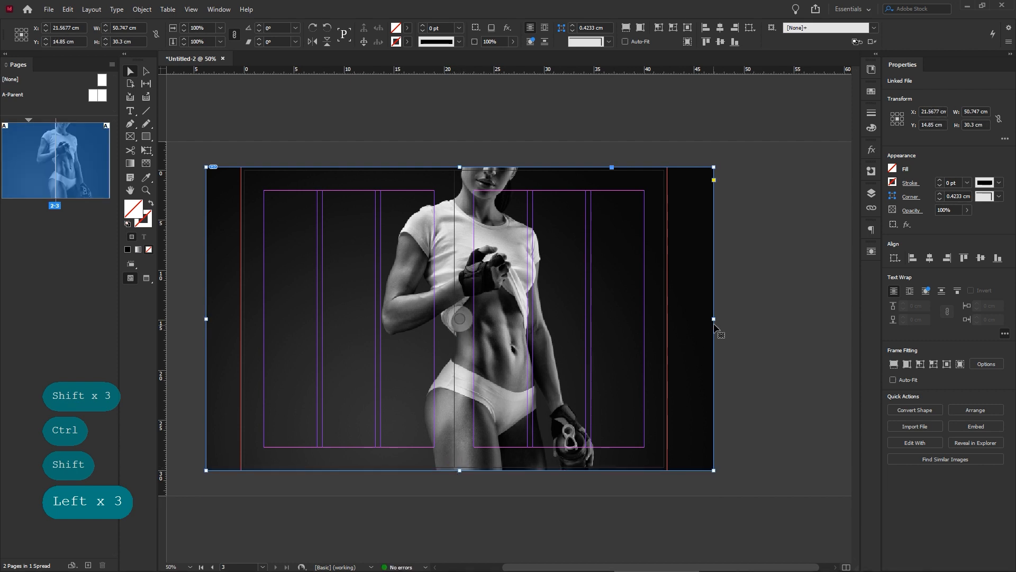
drag(713, 319, 667, 319)
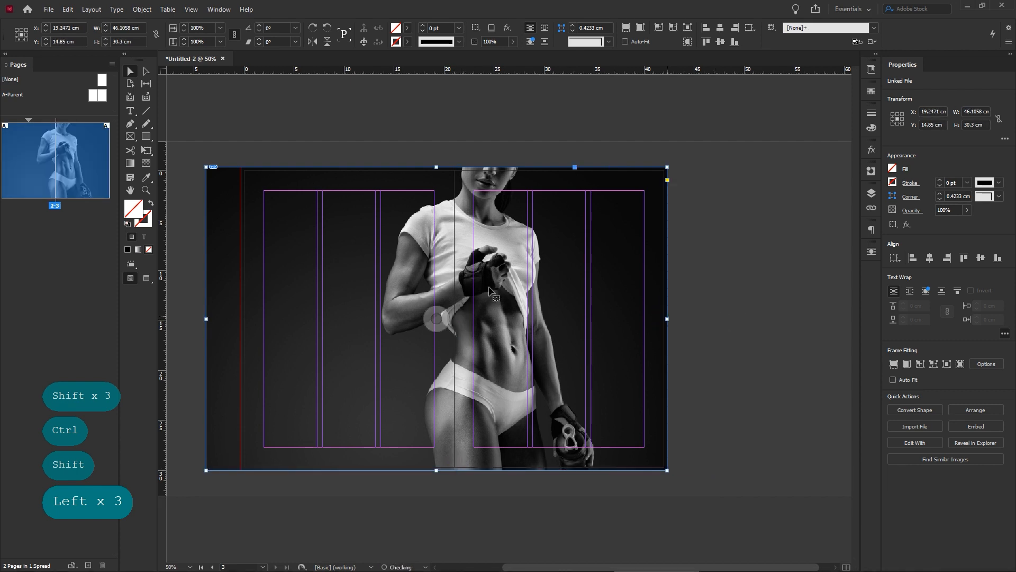
drag(206, 318, 240, 320)
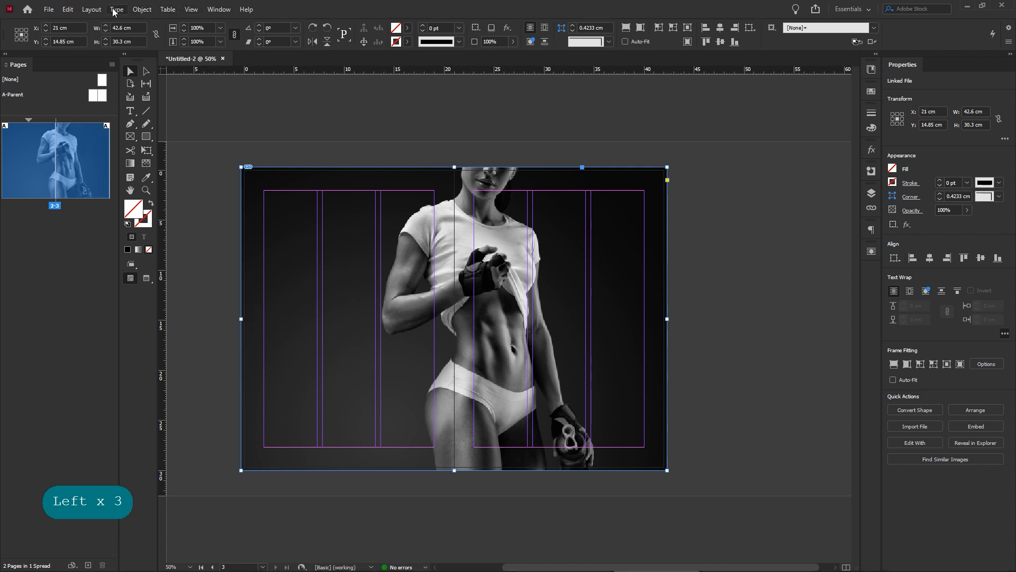
Step: Lock the background image on the spread
click(140, 9)
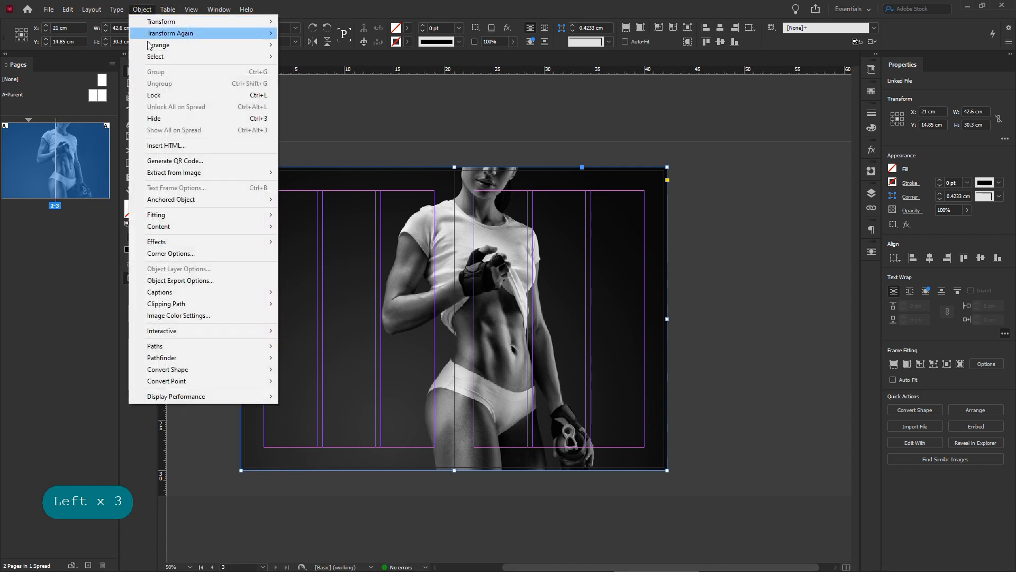
click(203, 95)
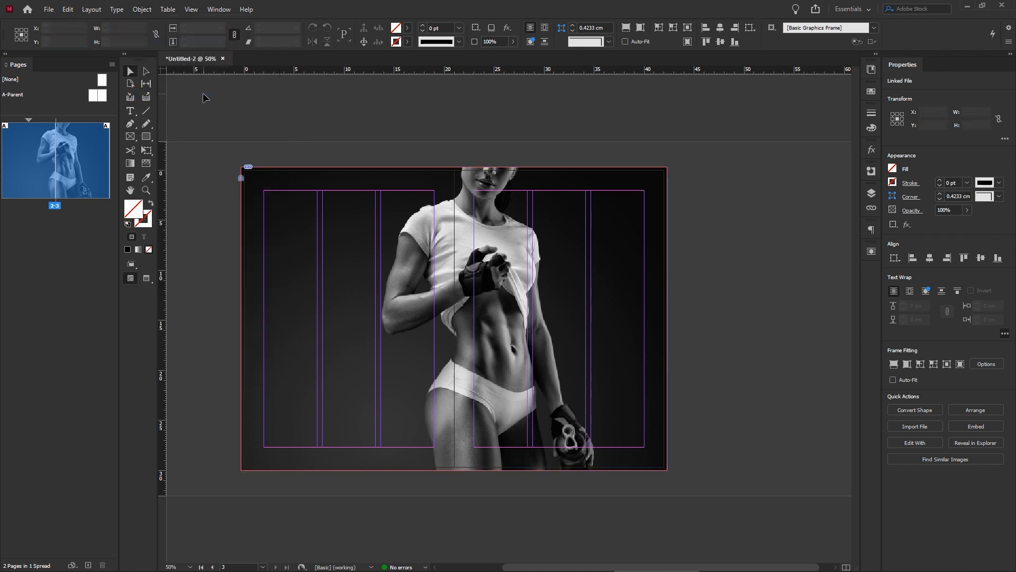
key(ctrl+plus)
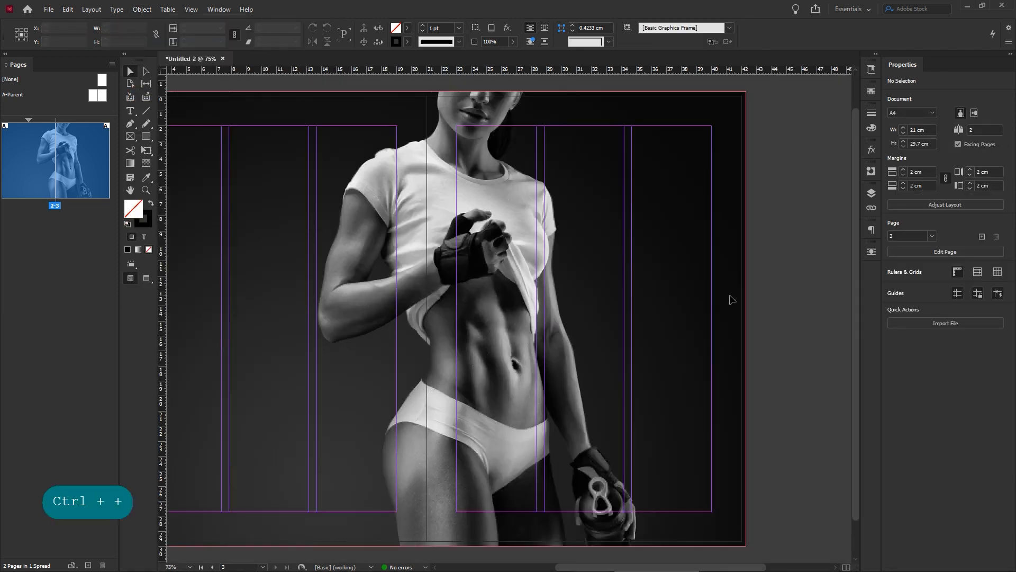
key(space)
drag(454, 251, 535, 252)
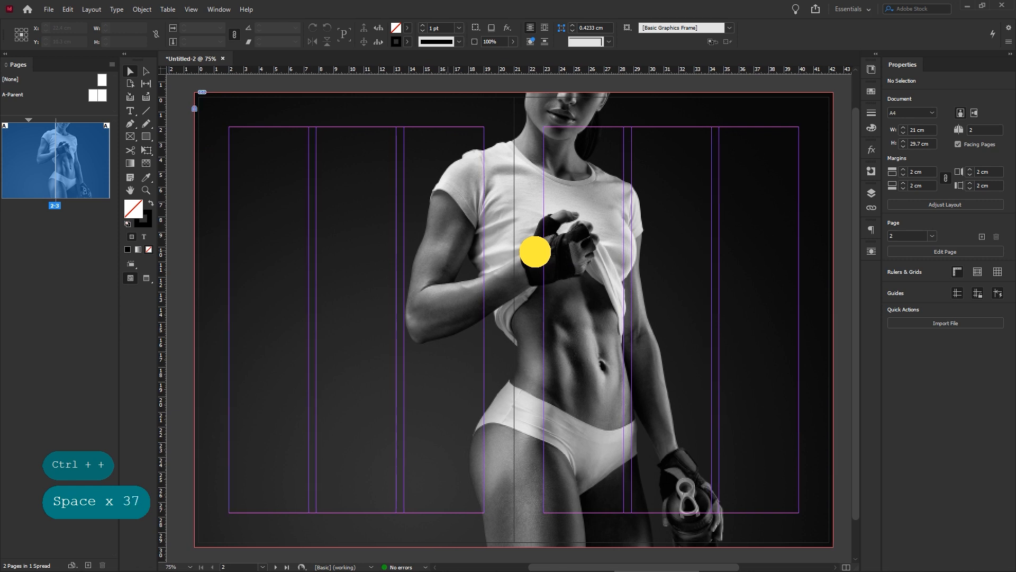
Step: Set the default type for new text to the You Are Loved font at 48 pt
click(132, 112)
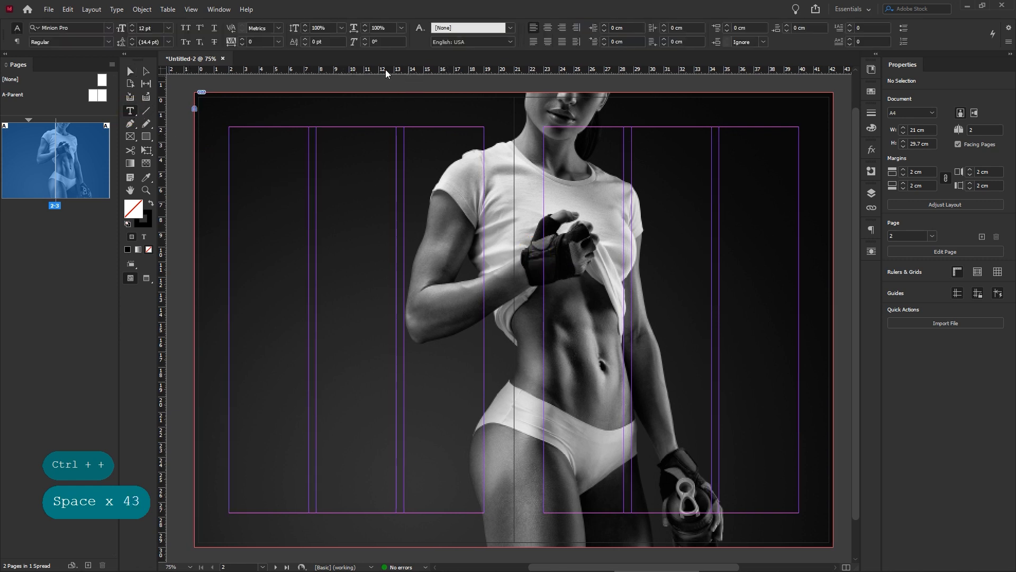
click(109, 28)
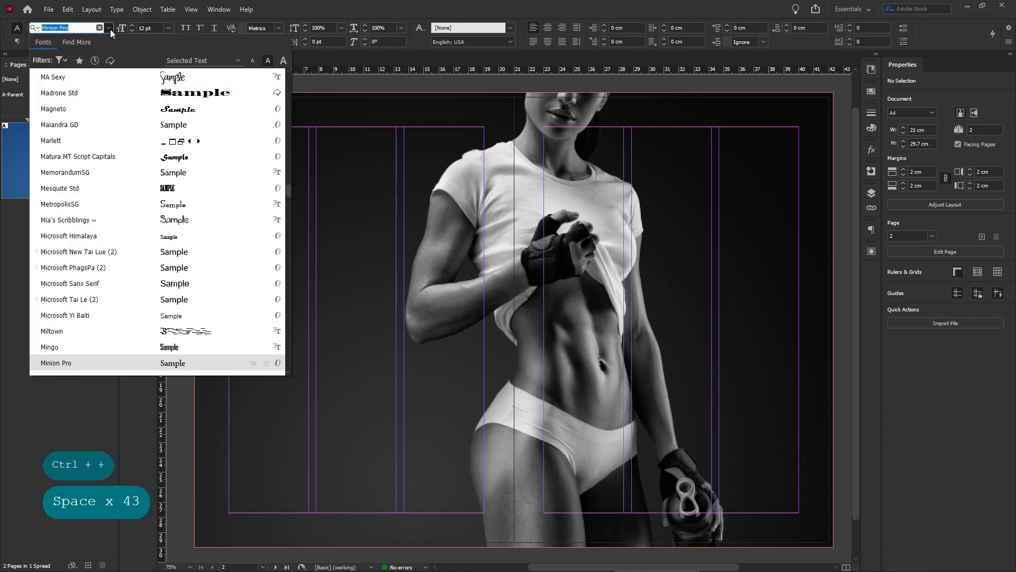
drag(288, 189, 283, 271)
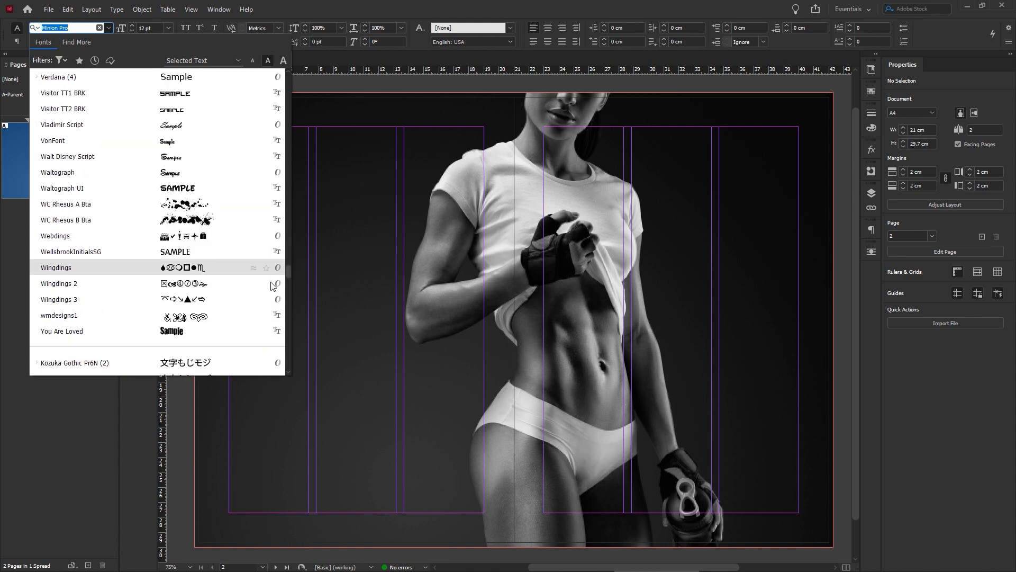
click(175, 332)
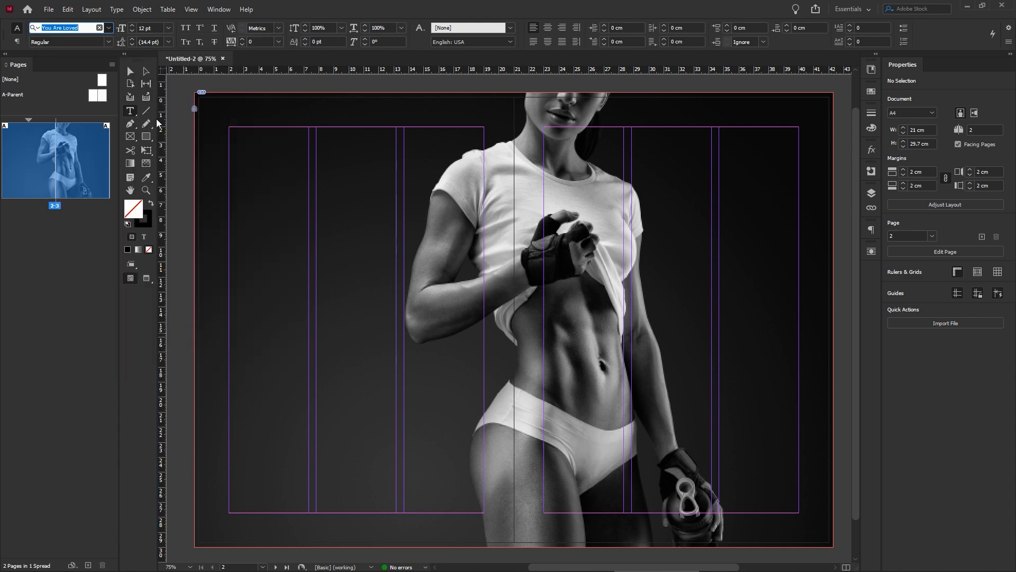
click(167, 29)
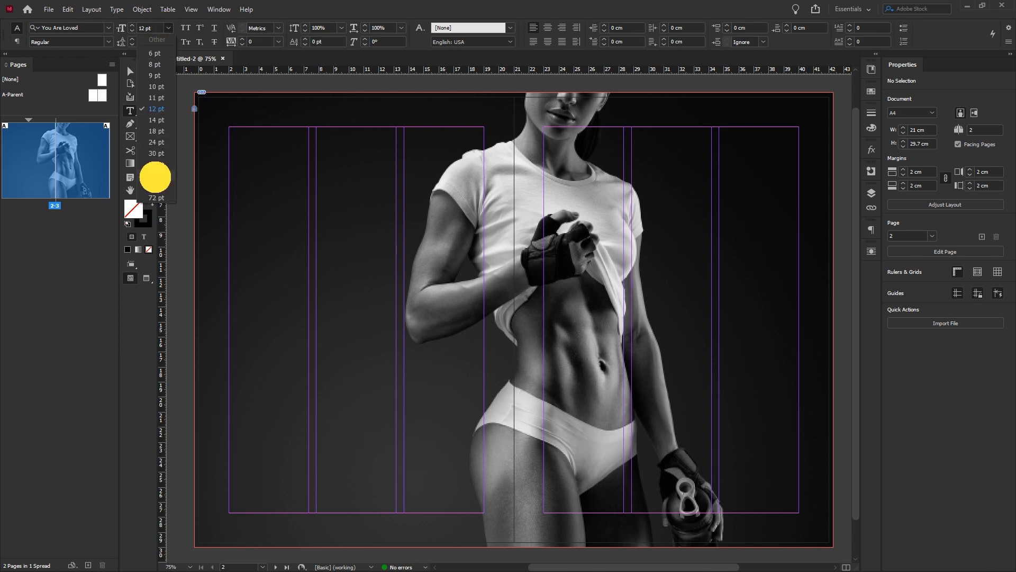
click(155, 176)
Step: Create a text frame about 17 × 7.5 cm in the upper left page and enter "NEVER" and "GIVE UP" on two lines
drag(229, 152, 484, 265)
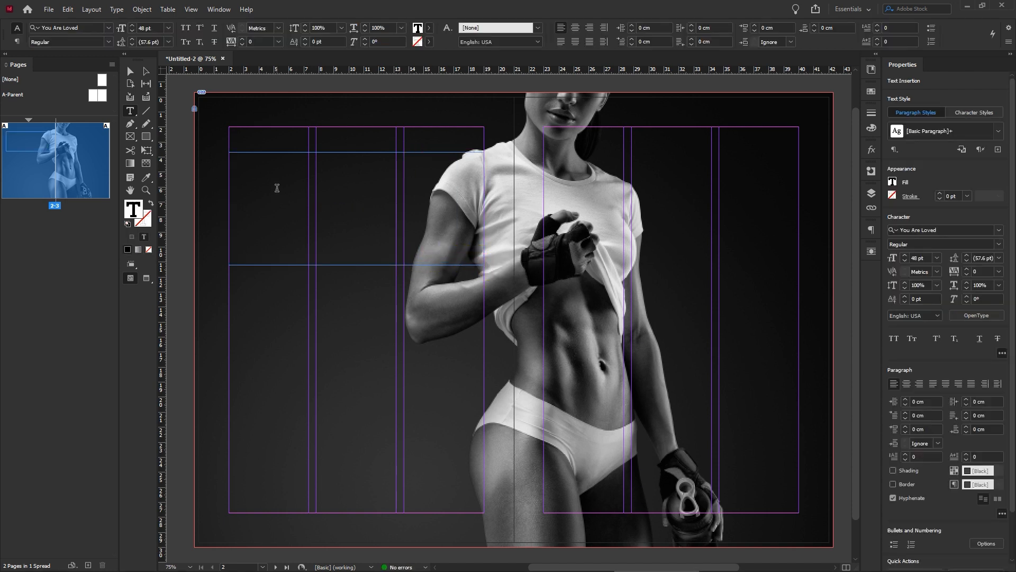
text(NE)
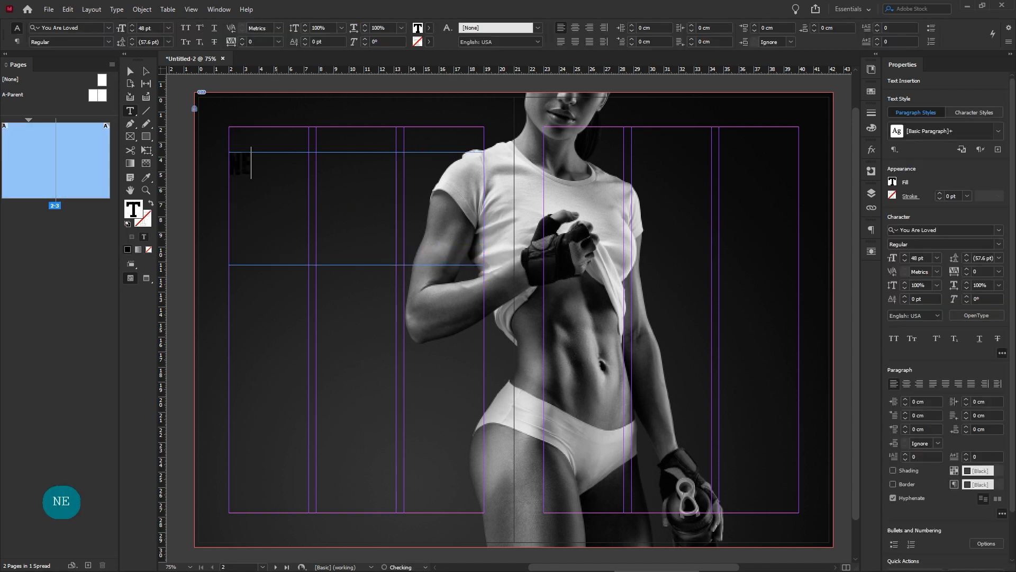
text(VER)
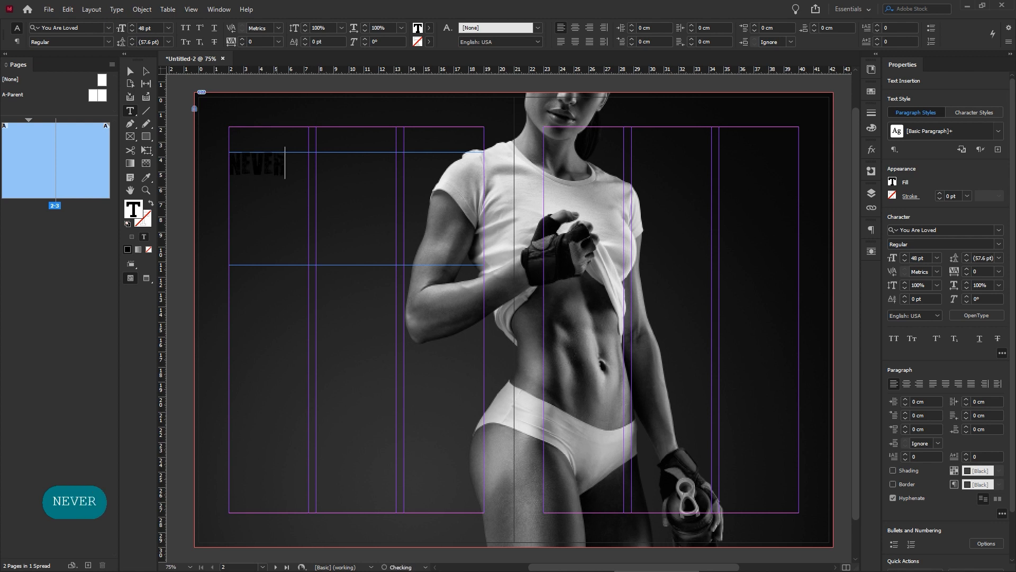
key(Return)
text(GIVE )
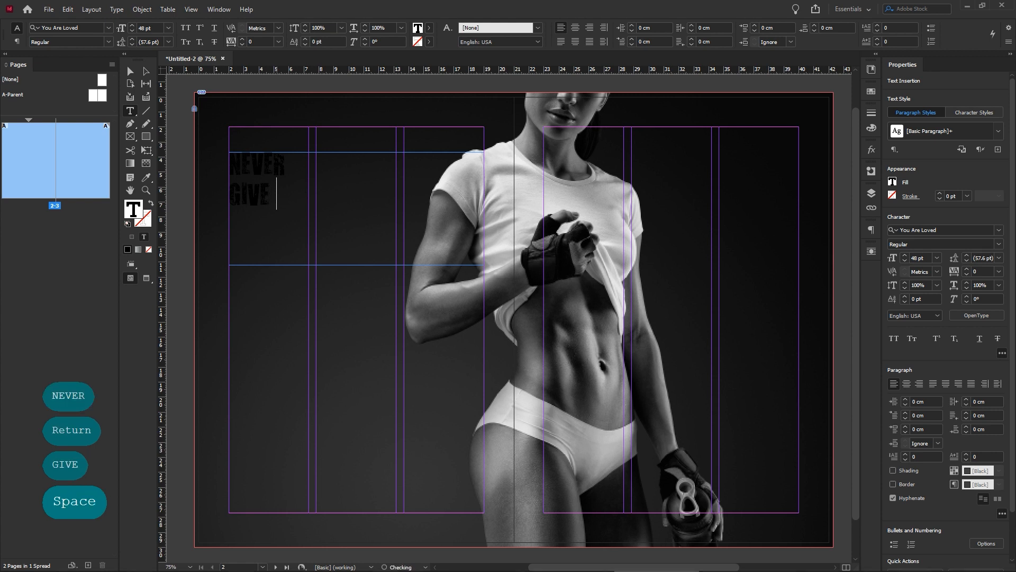
text(UP)
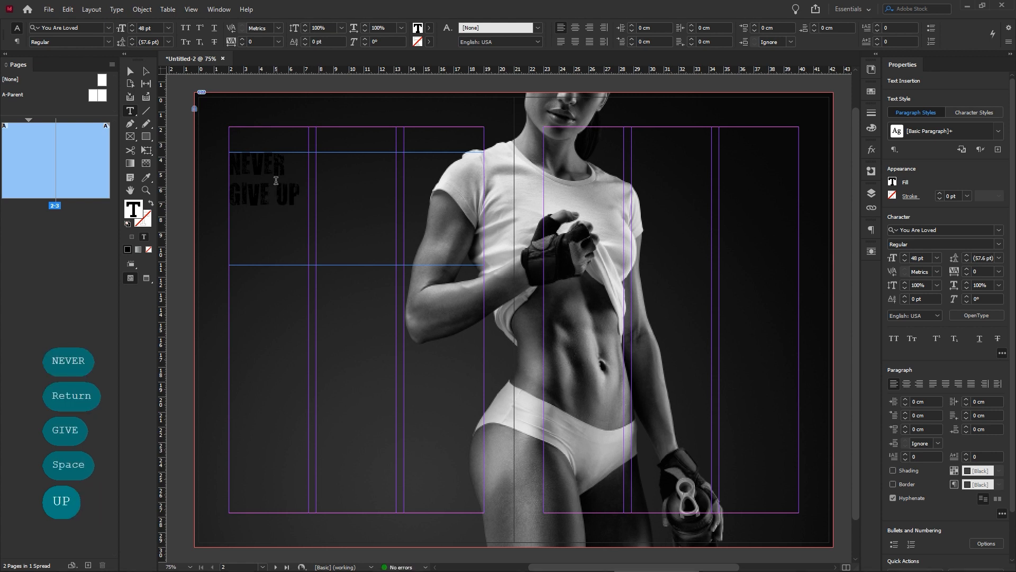
Step: Apply the yellow swatch C=0 M=0 Y=100 K=0 to the headline's text fill
click(129, 71)
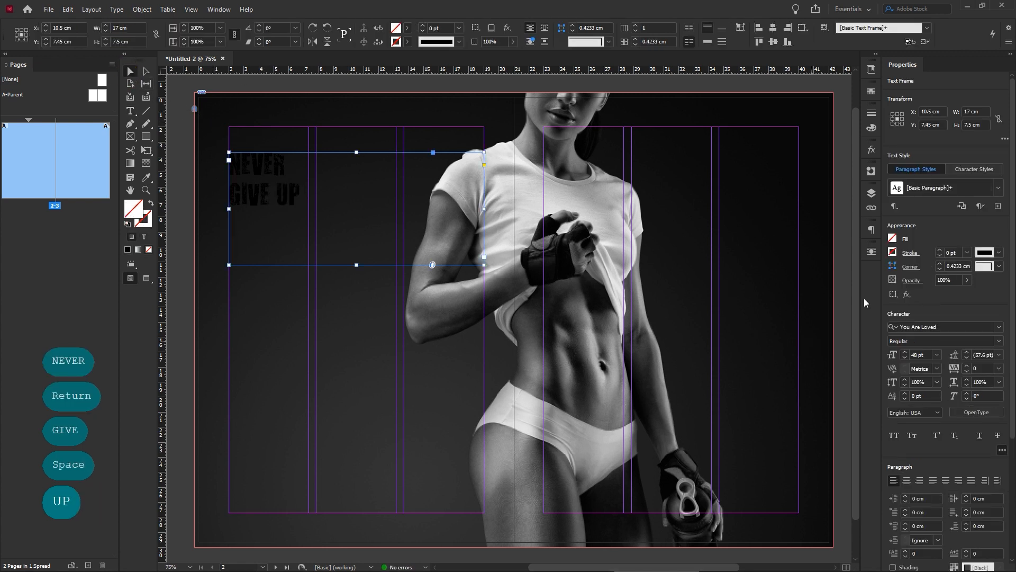
click(894, 239)
click(861, 274)
click(853, 288)
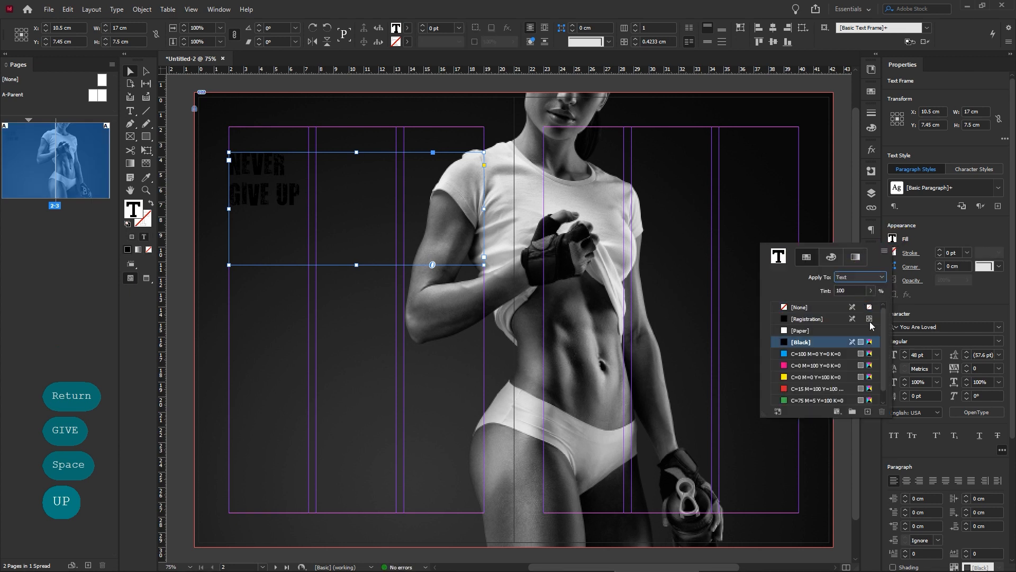
drag(884, 337, 881, 356)
click(808, 366)
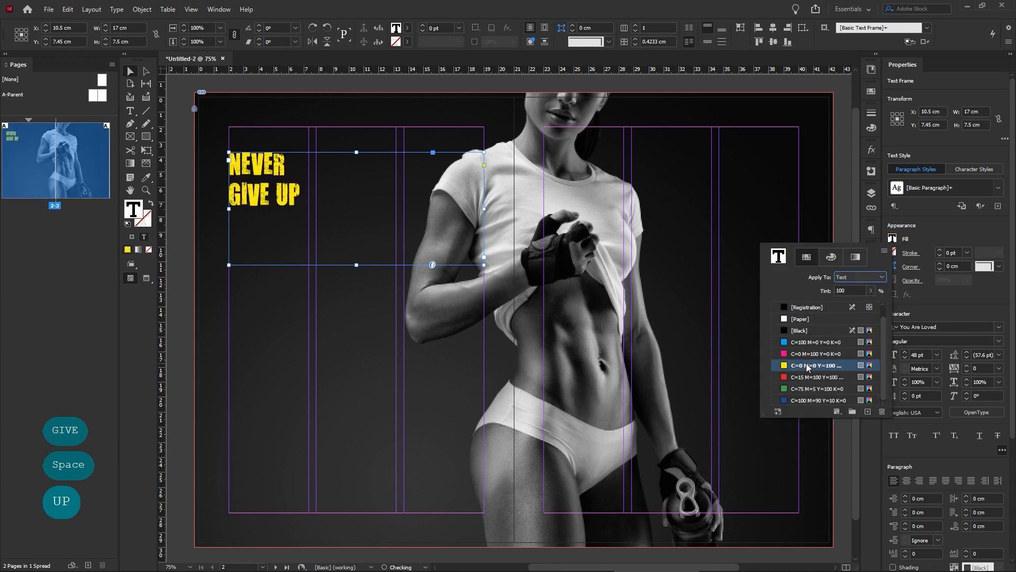
Step: Switch the headline's text colour to CMYK sliders and set magenta to 35% for an orange fill
click(831, 256)
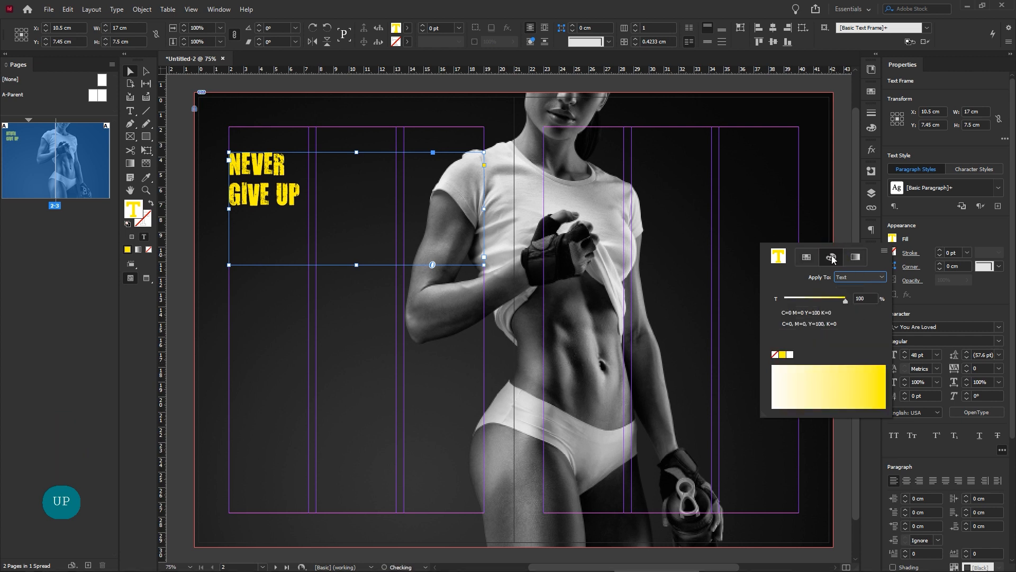
click(883, 250)
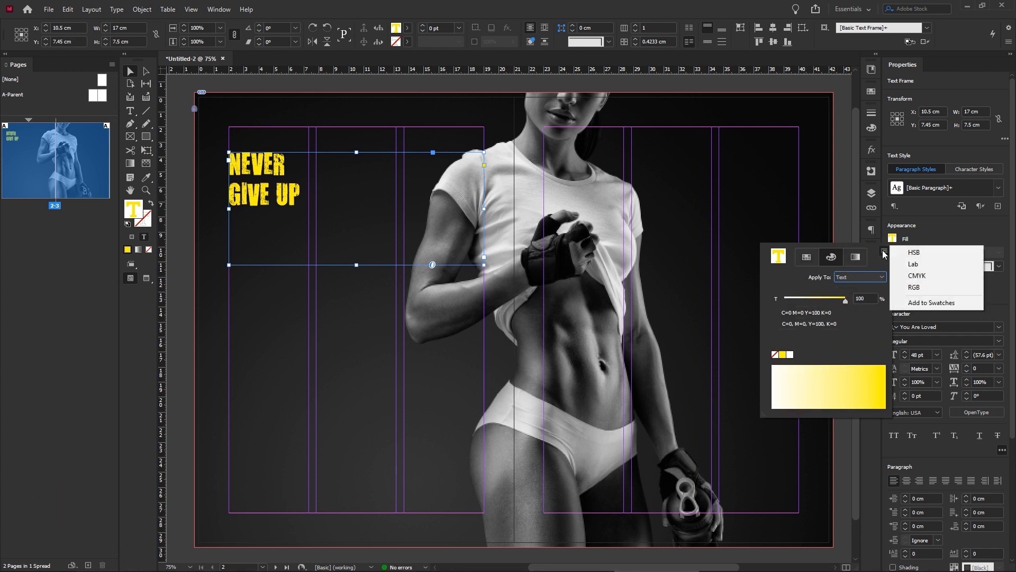
click(907, 276)
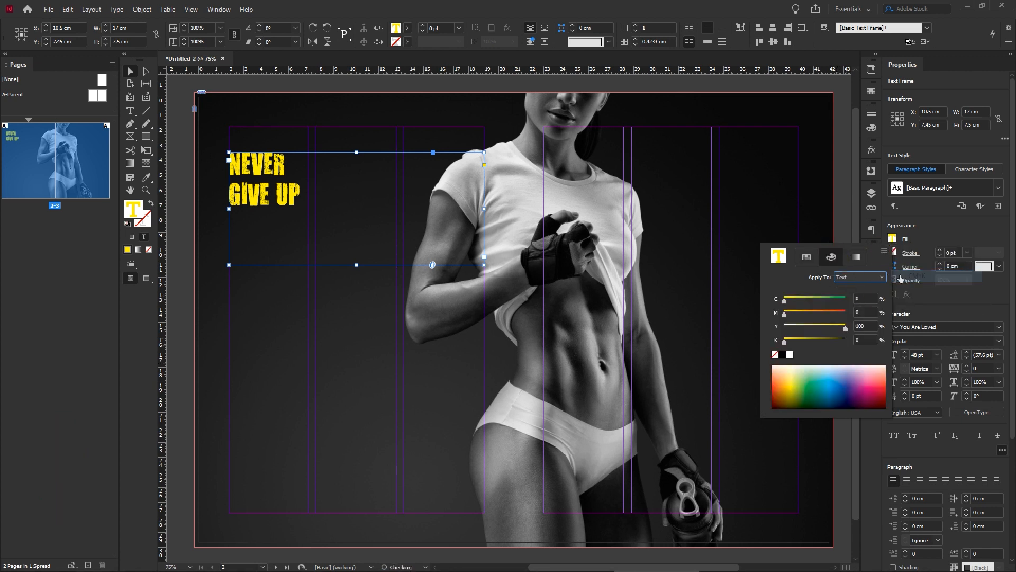
click(855, 313)
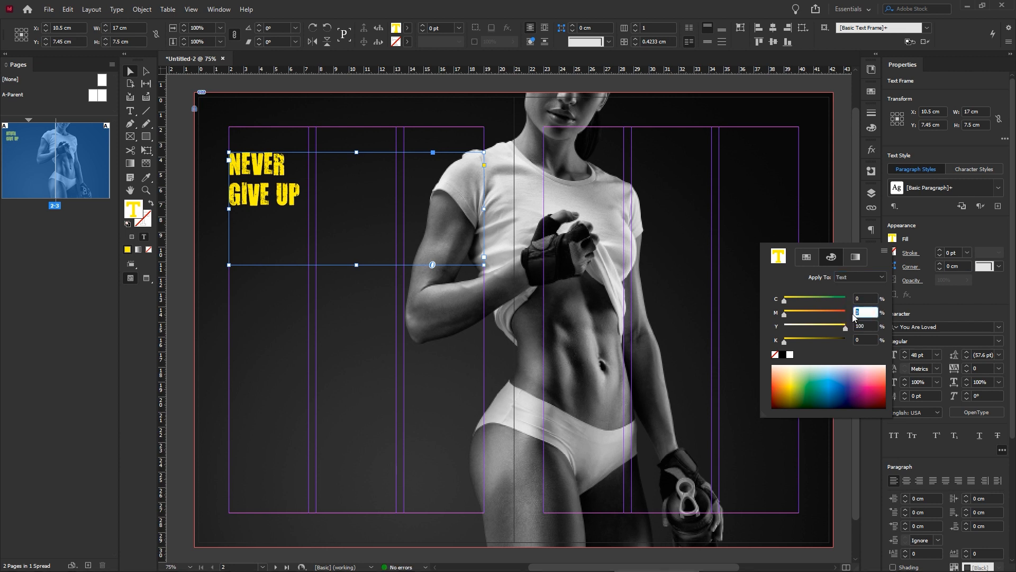
text(35)
key(Return)
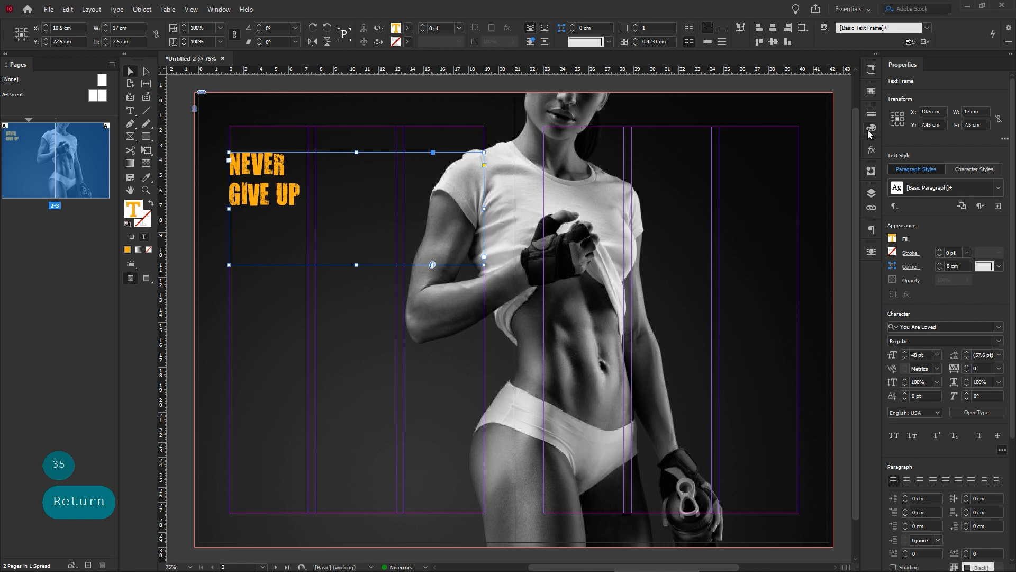
Step: Save the headline's orange fill as a new colour swatch
click(871, 92)
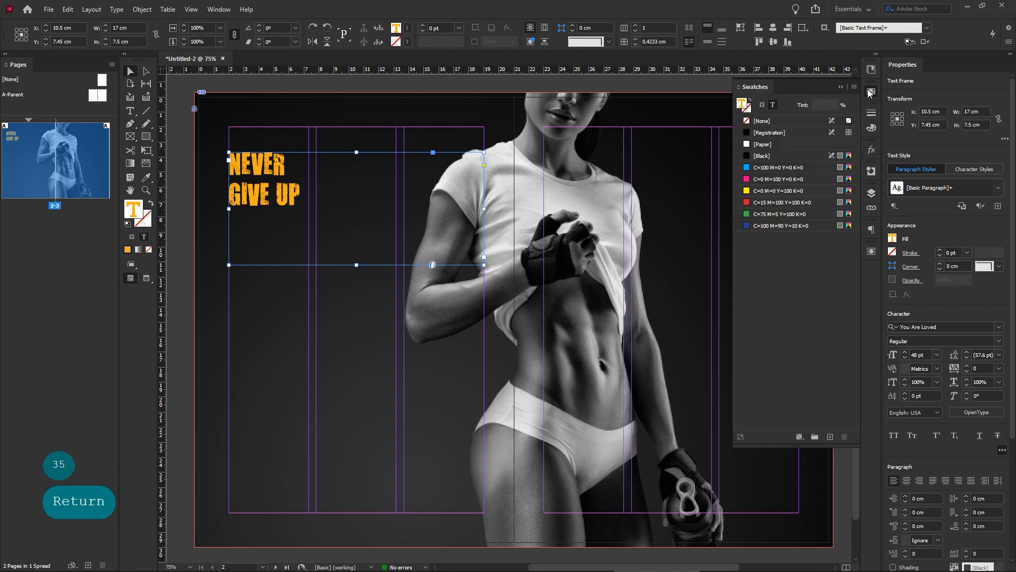
click(830, 437)
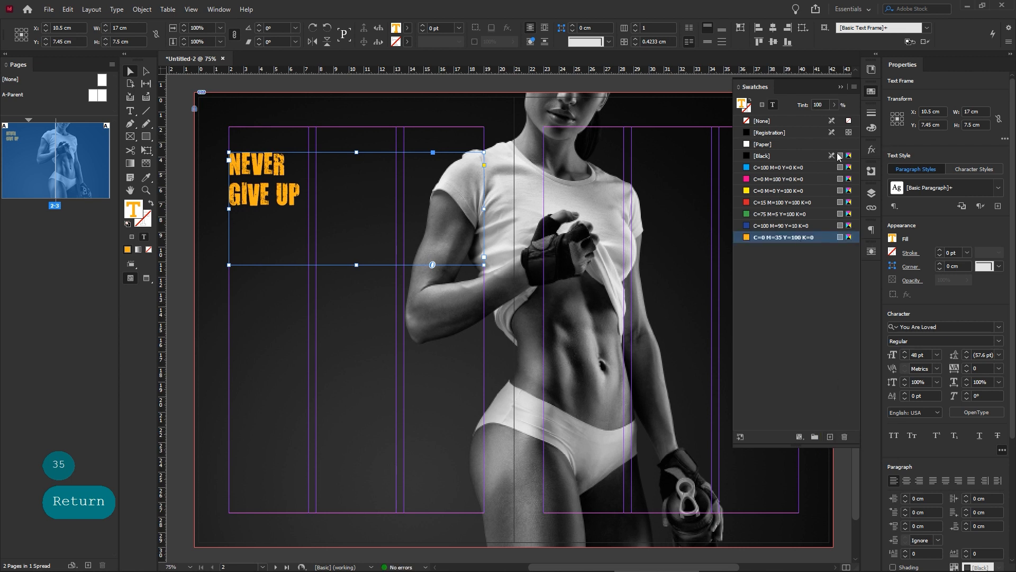
click(841, 86)
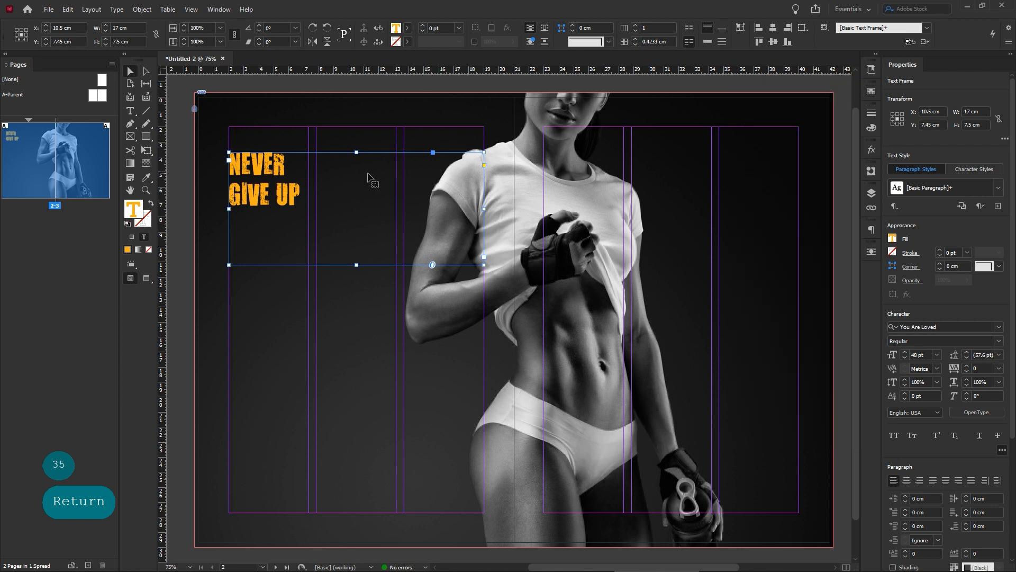
Step: Indent the headline's second line by inserting a space before "GIVE UP"
double_click(230, 186)
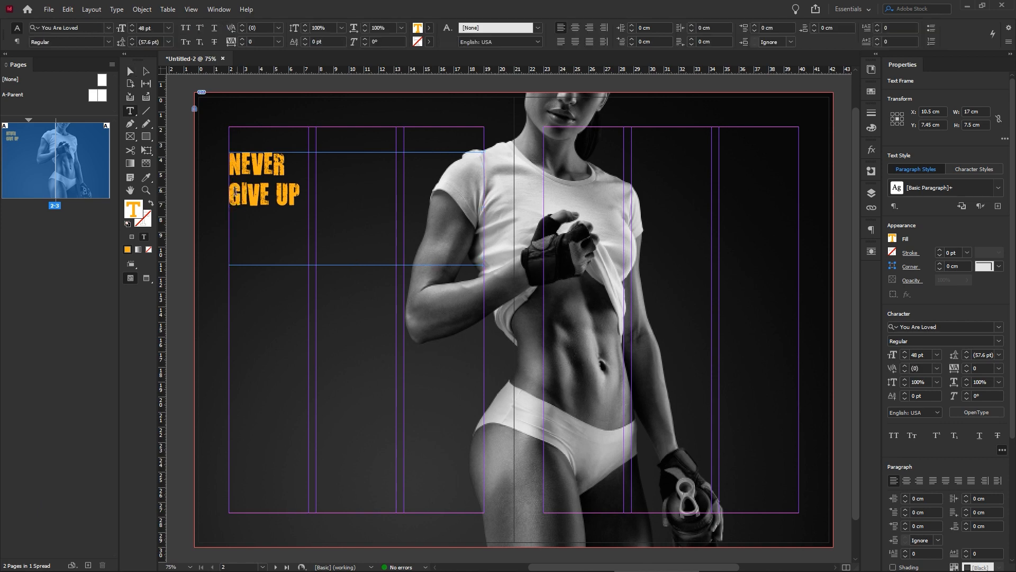
click(232, 191)
key(space)
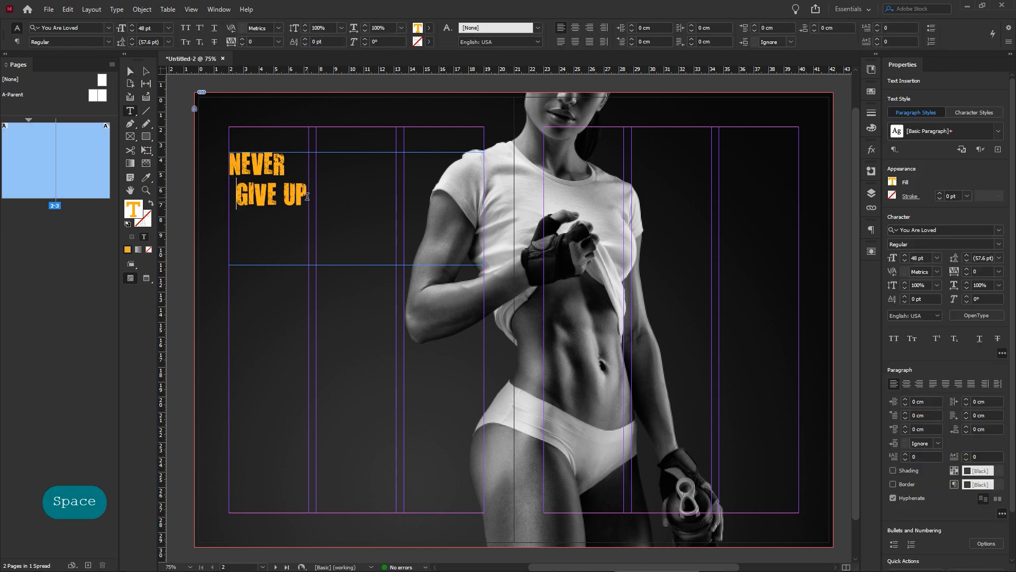
click(131, 71)
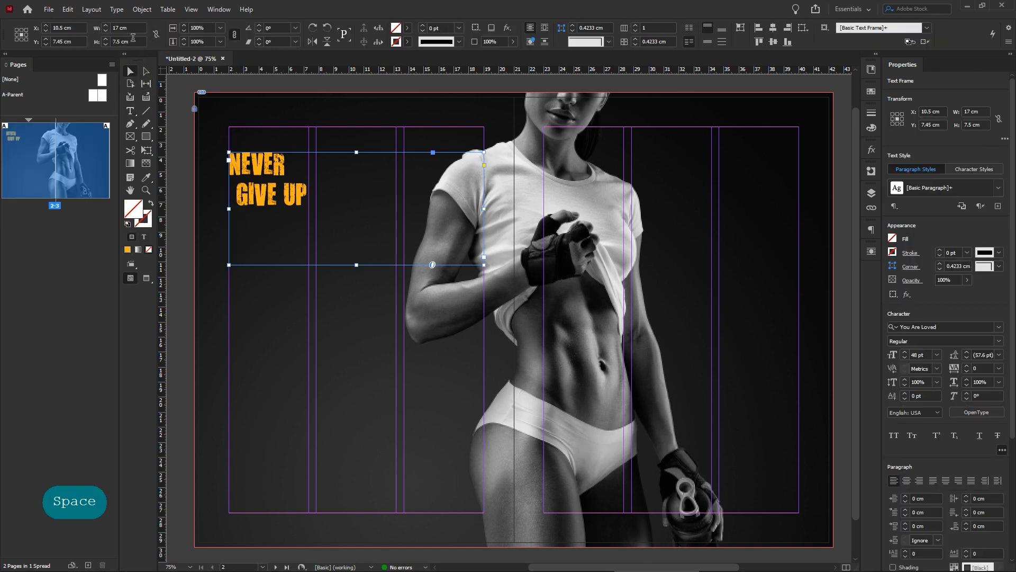
Step: Set the headline's font size to 150 pt and extend its frame downward to about 12.7 cm high to fit both lines
click(924, 354)
text(150)
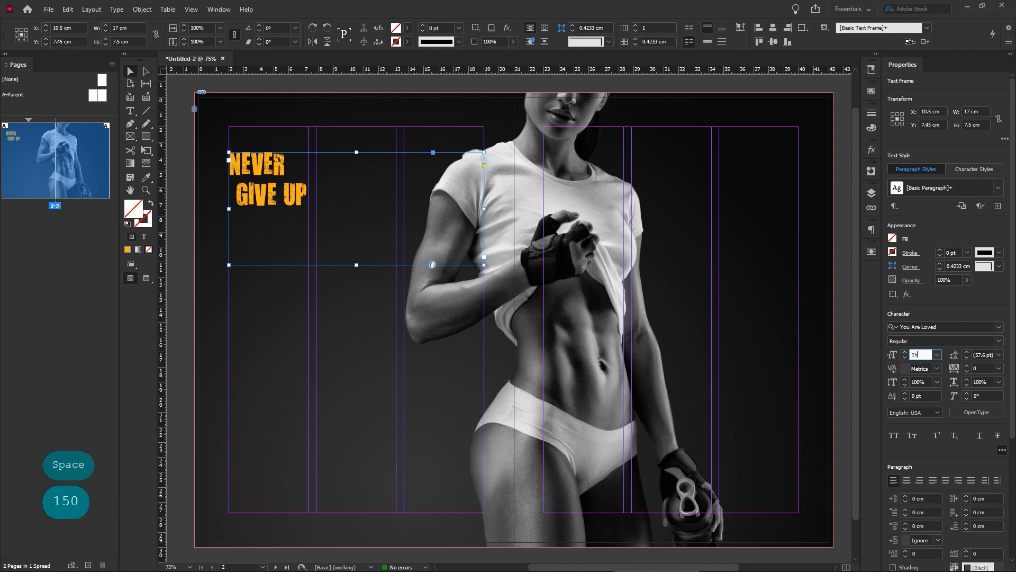
key(Return)
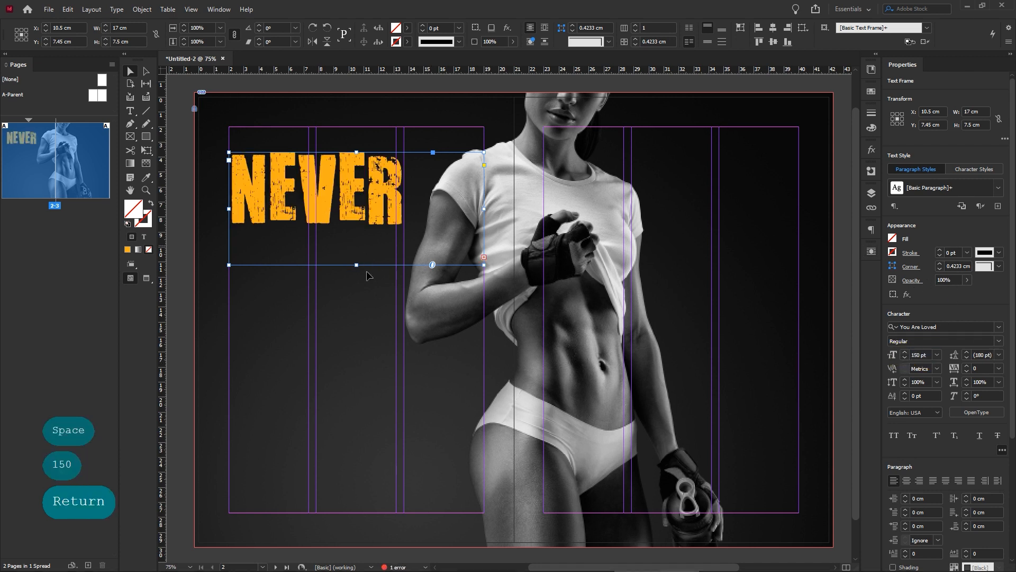
drag(356, 265, 357, 364)
drag(485, 258, 484, 256)
drag(356, 364, 356, 343)
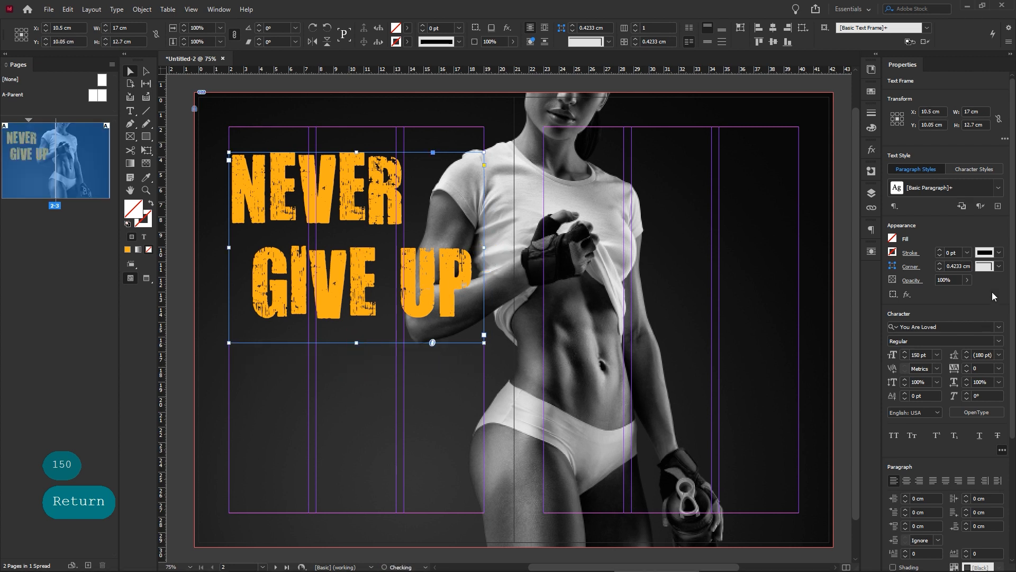
Step: Tighten the leading between the two headline lines and shorten the frame's bottom edge to fit the text
click(964, 356)
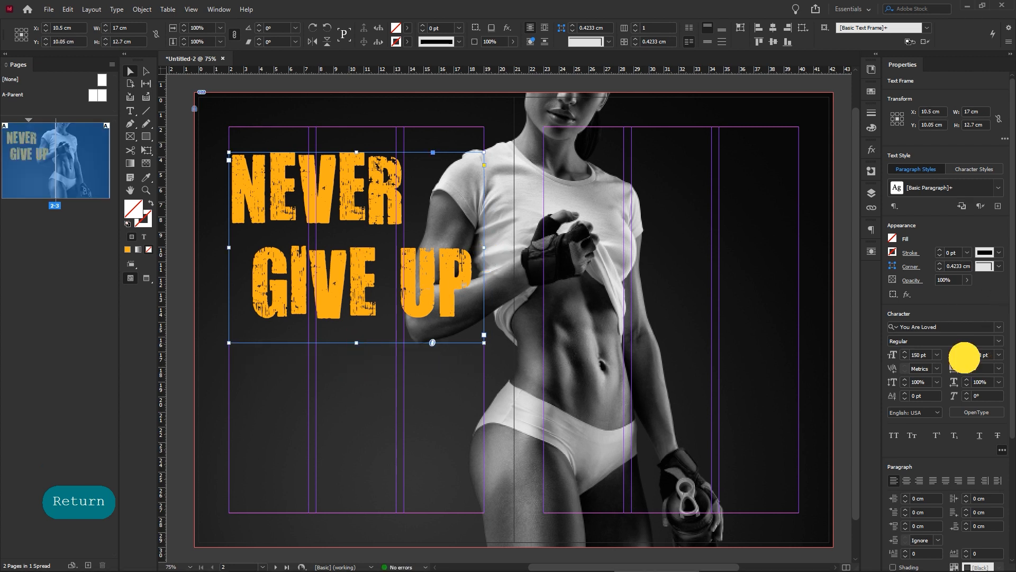
click(964, 357)
click(965, 358)
drag(356, 342, 354, 312)
Step: Move the headline frame straight up to just below the left page's top margin and deselect it
click(372, 350)
mouse_move(398, 258)
shift+mouse_down()
mouse_move(396, 233)
mouse_move(396, 256)
shift+mouse_up()
click(398, 332)
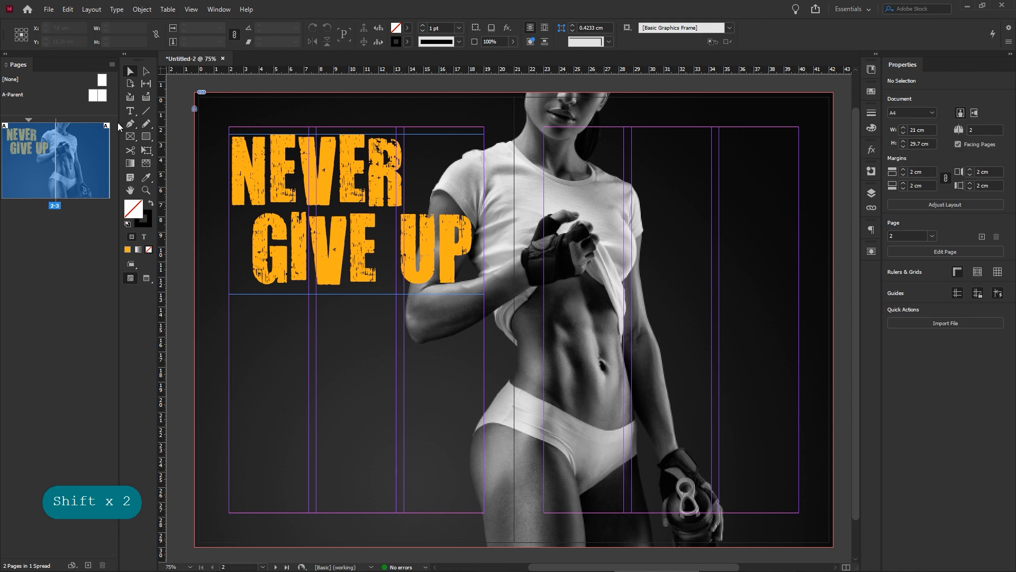
Step: Draw a text frame between the left page's side margins from below the headline to the bottom margin, using Acumin Variable Concept SemiCondensed
click(130, 111)
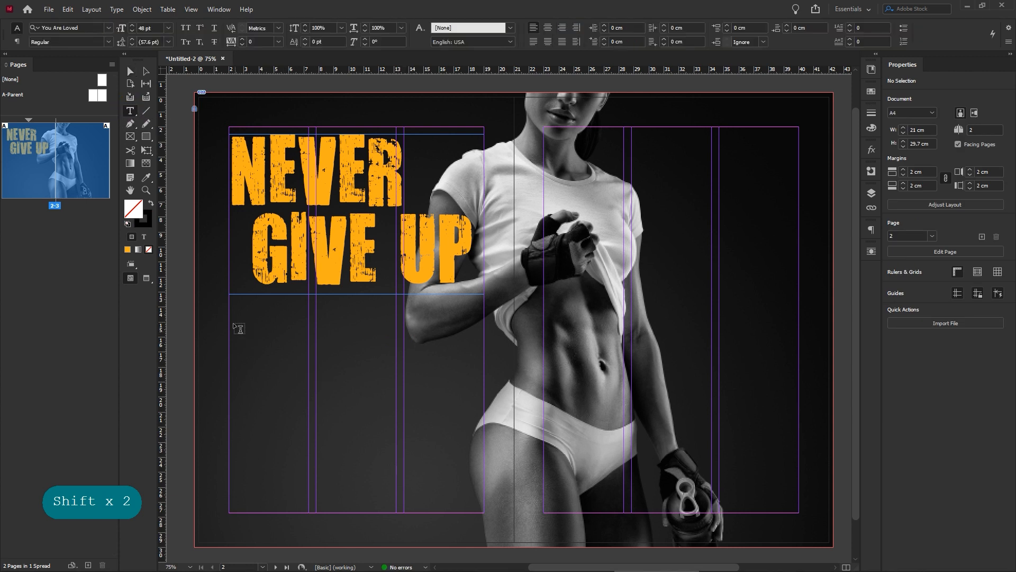
drag(229, 325, 483, 512)
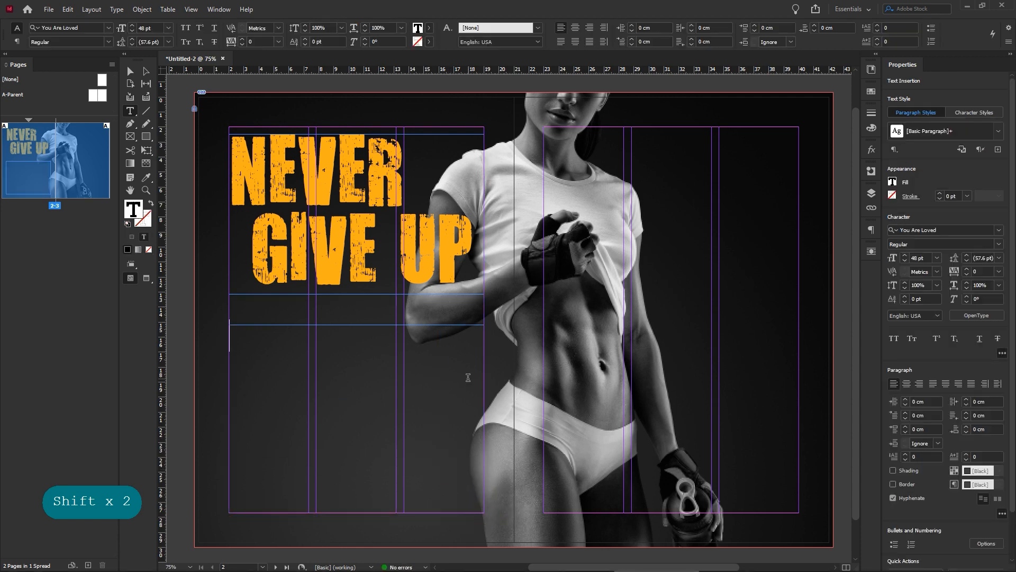
click(109, 27)
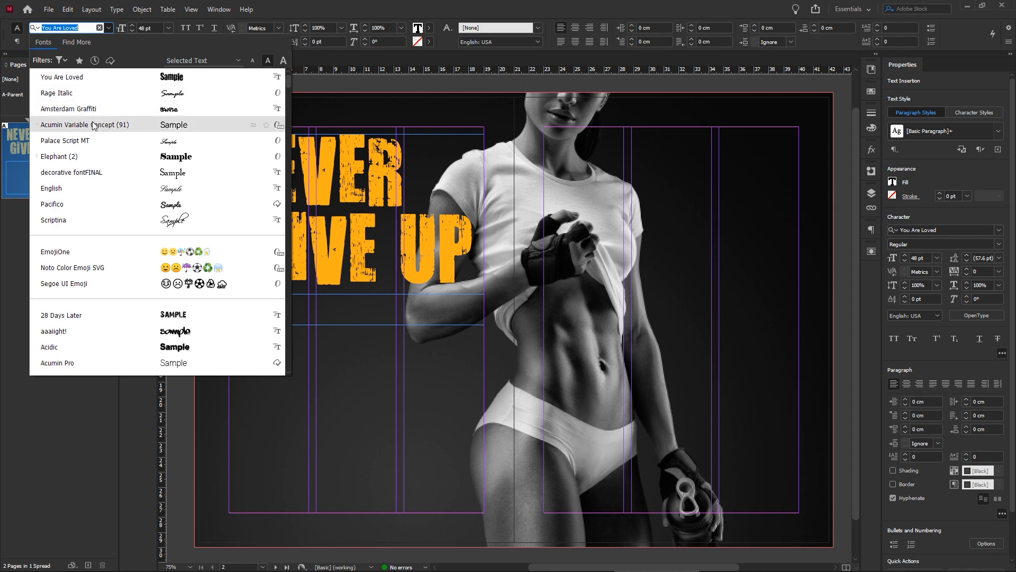
click(44, 125)
click(96, 42)
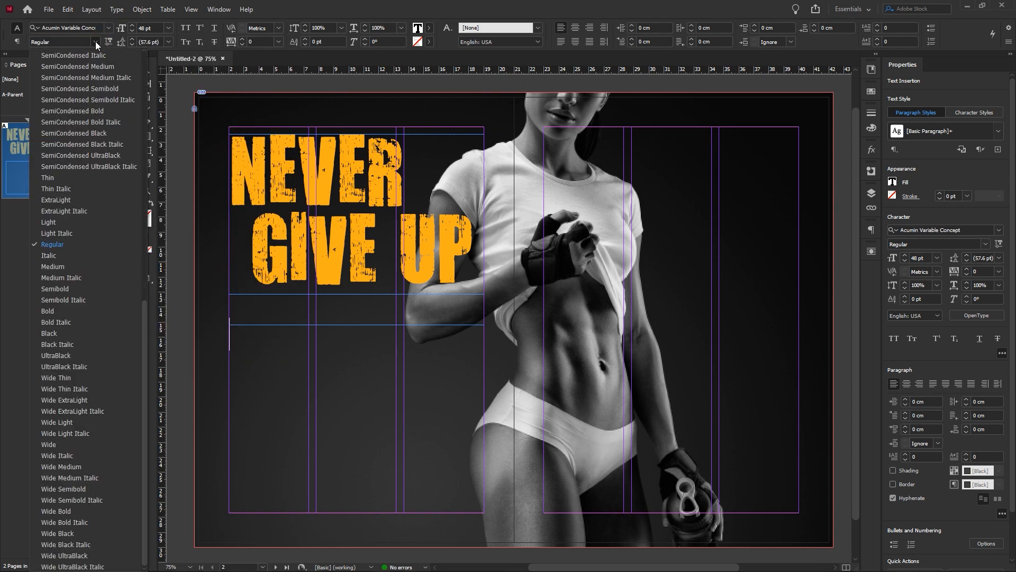
scroll(96, 200, up, 5)
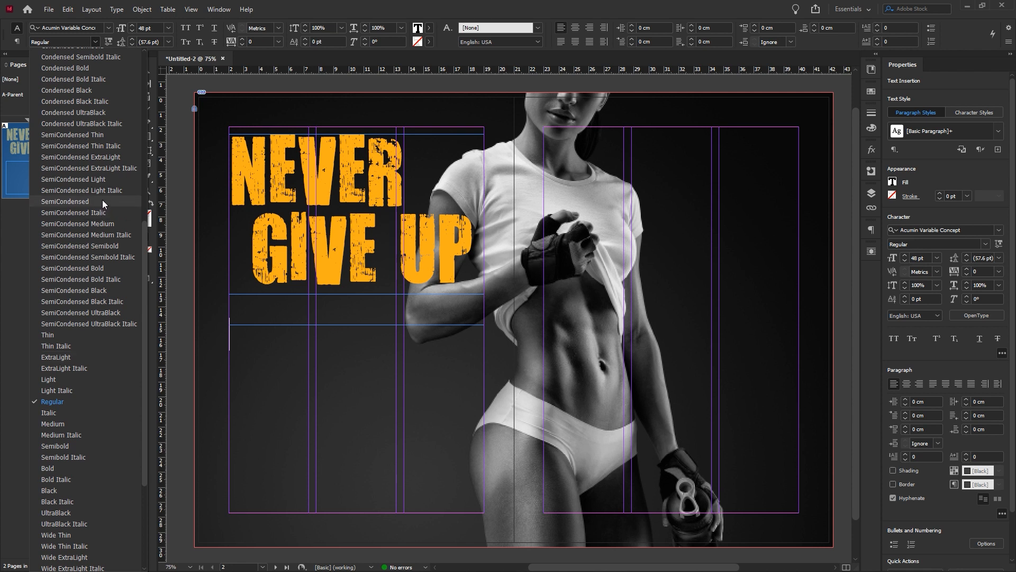
click(103, 201)
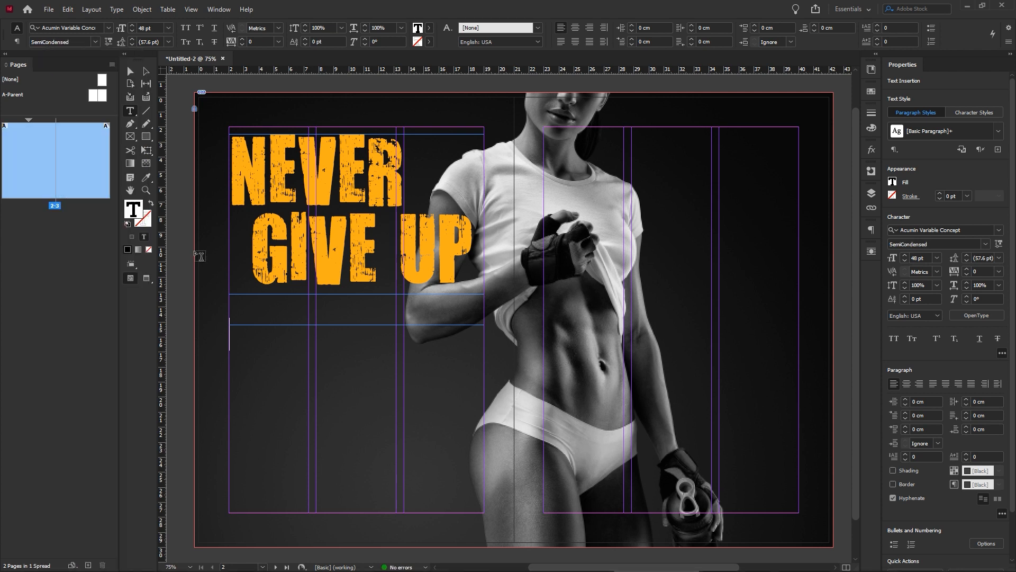
Step: Set the font size in the left page's empty text frame to 14 pt and fill it with placeholder text
click(168, 27)
click(156, 119)
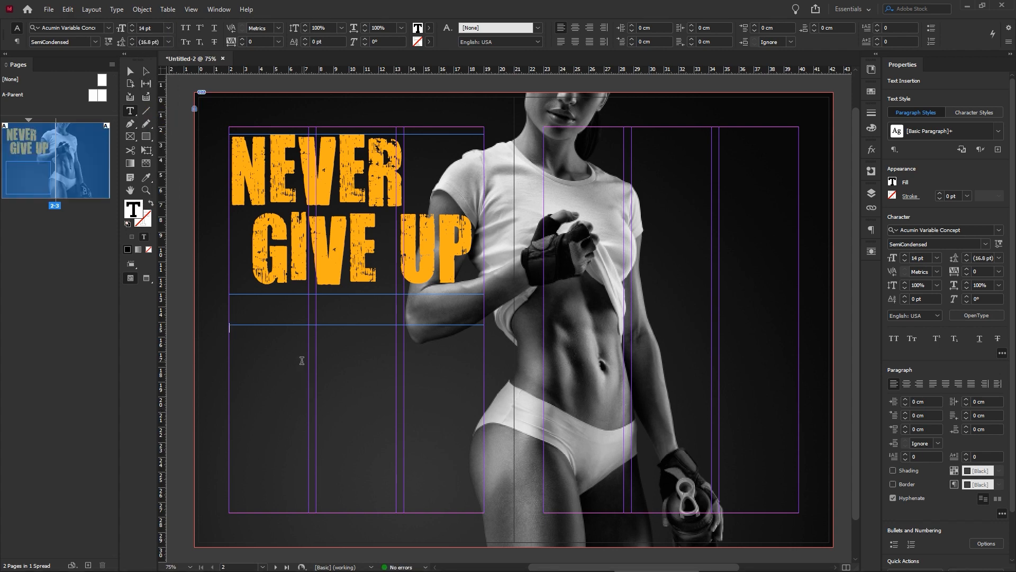
right_click(292, 351)
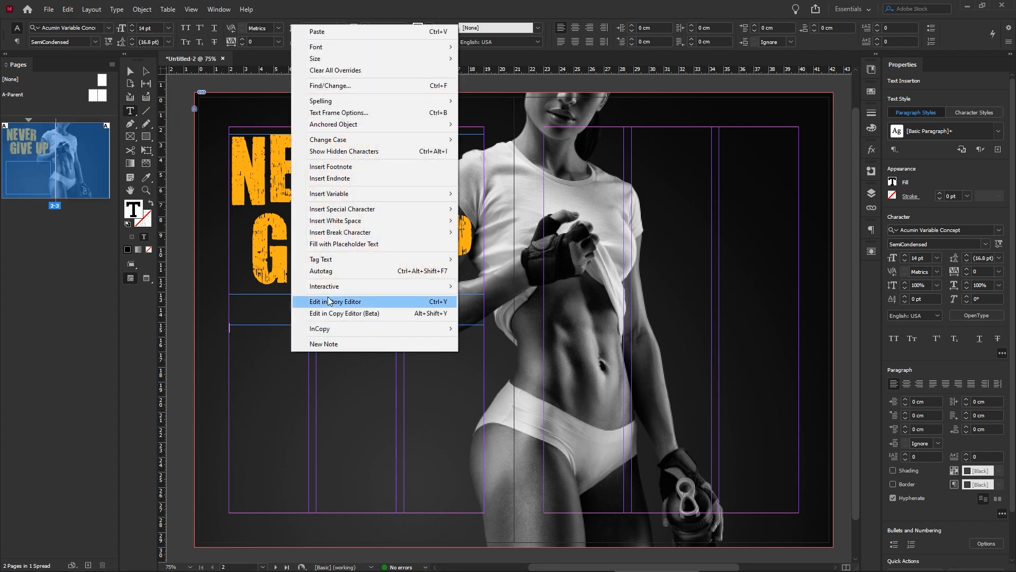
click(344, 244)
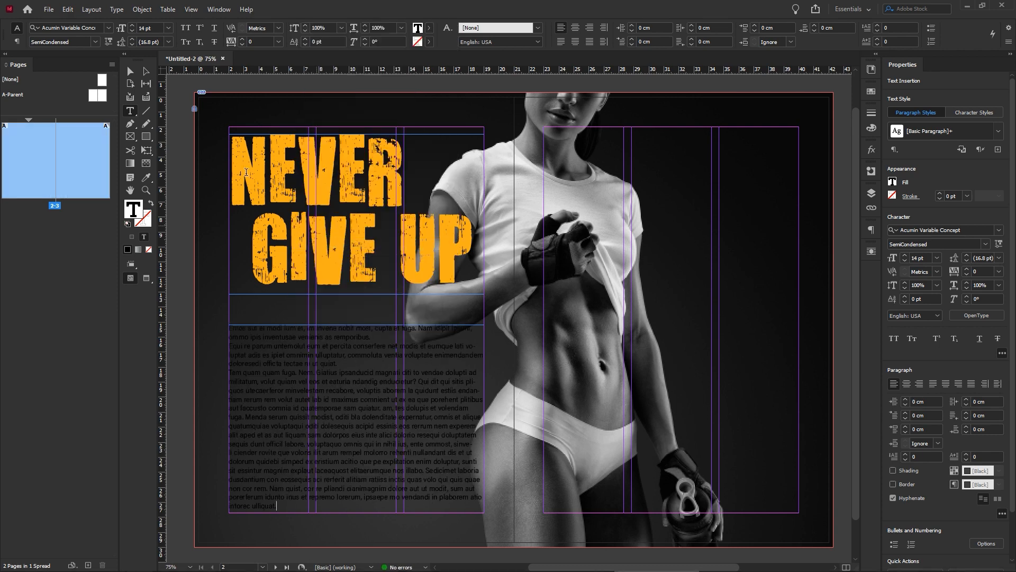
Step: Apply the [Paper] swatch to the body text and raise the frame's bottom edge so it is 9.5 cm high
click(133, 73)
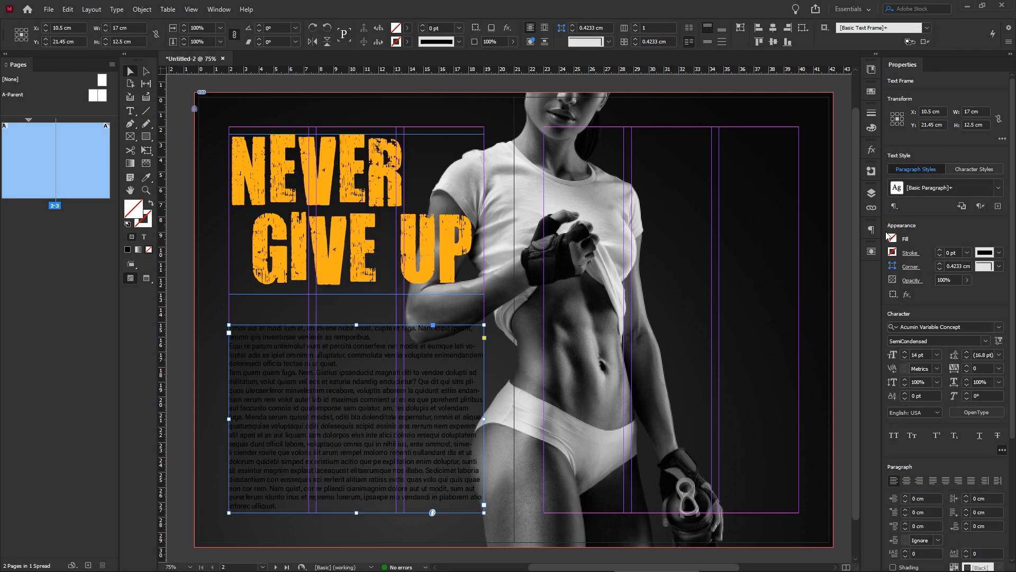
click(891, 237)
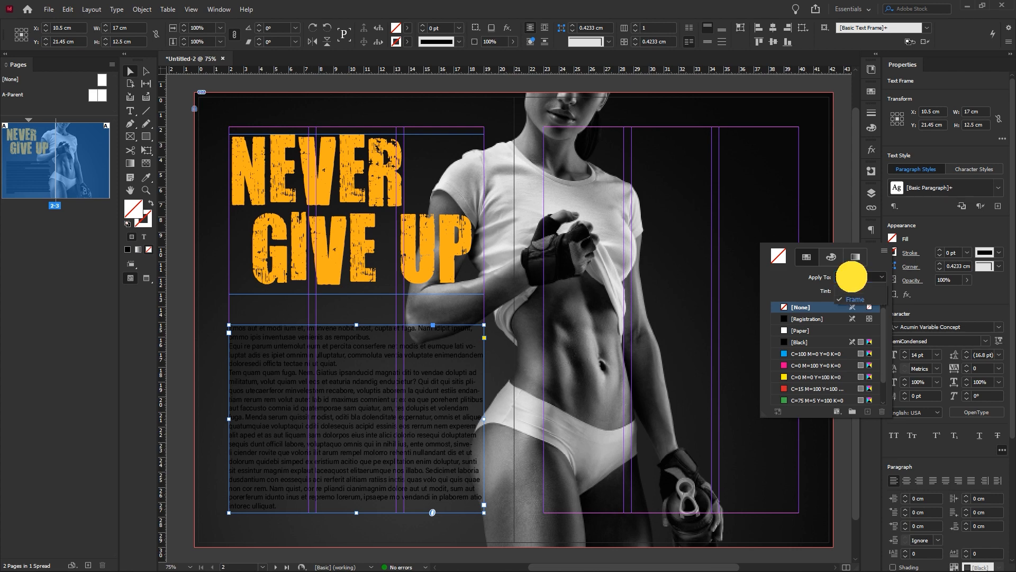
click(853, 289)
click(801, 330)
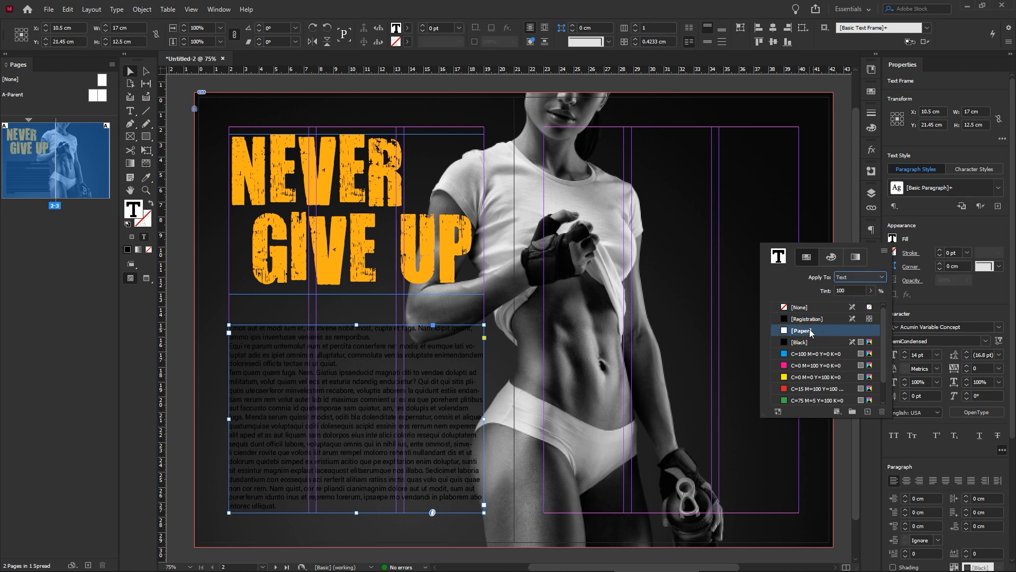
click(356, 511)
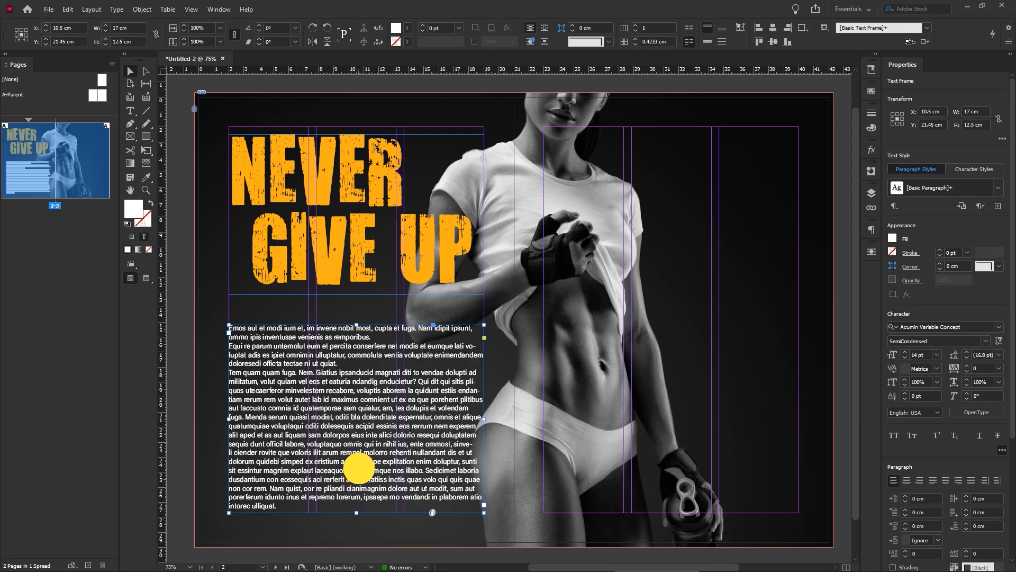
drag(357, 511, 357, 468)
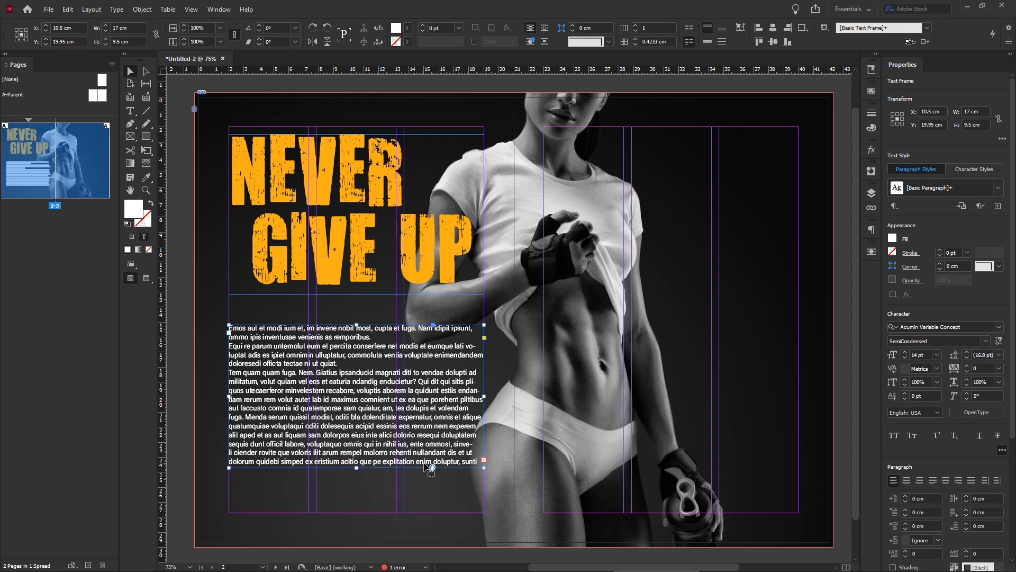
Step: Split the body text frame into three columns with a 0.5 cm gutter and justify the text with the last line aligned left
drag(1010, 423, 1009, 556)
click(902, 507)
click(903, 508)
click(951, 510)
click(961, 510)
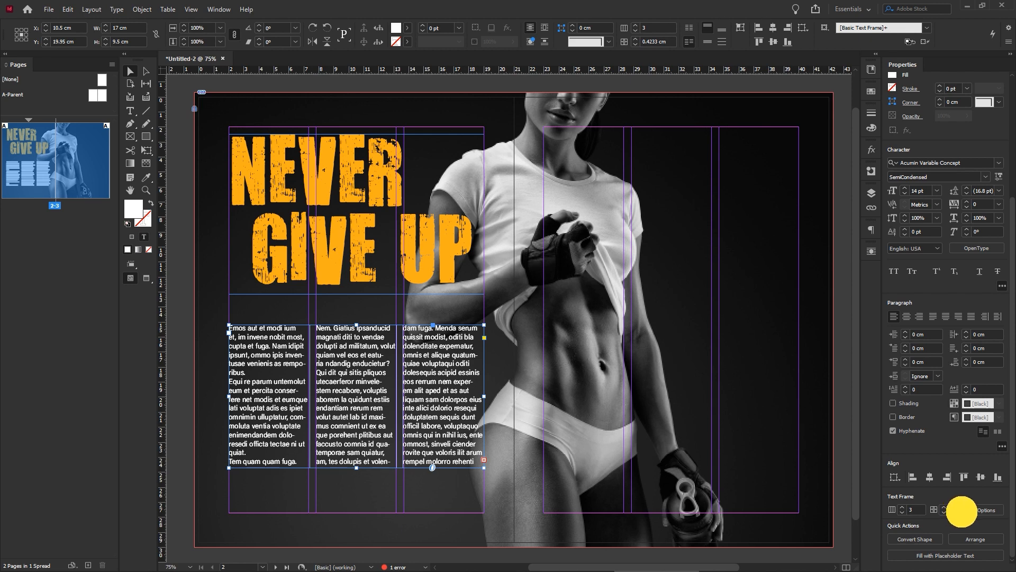
text(5)
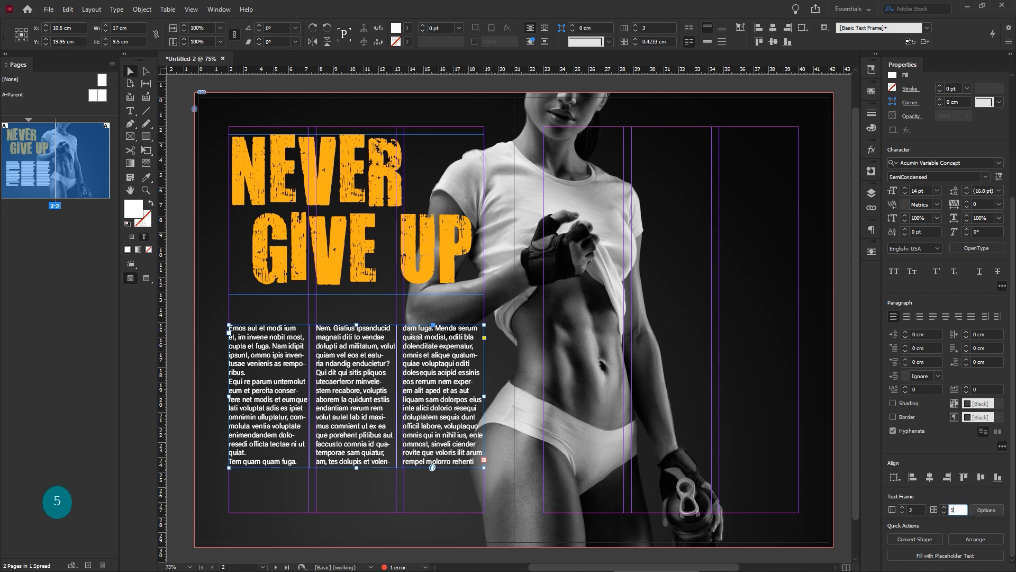
key(Return)
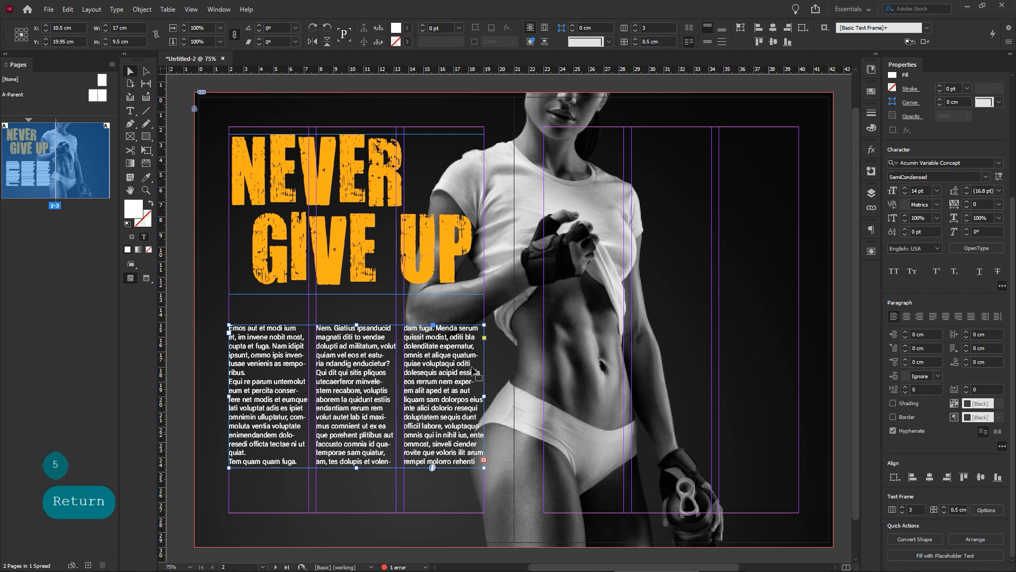
click(933, 317)
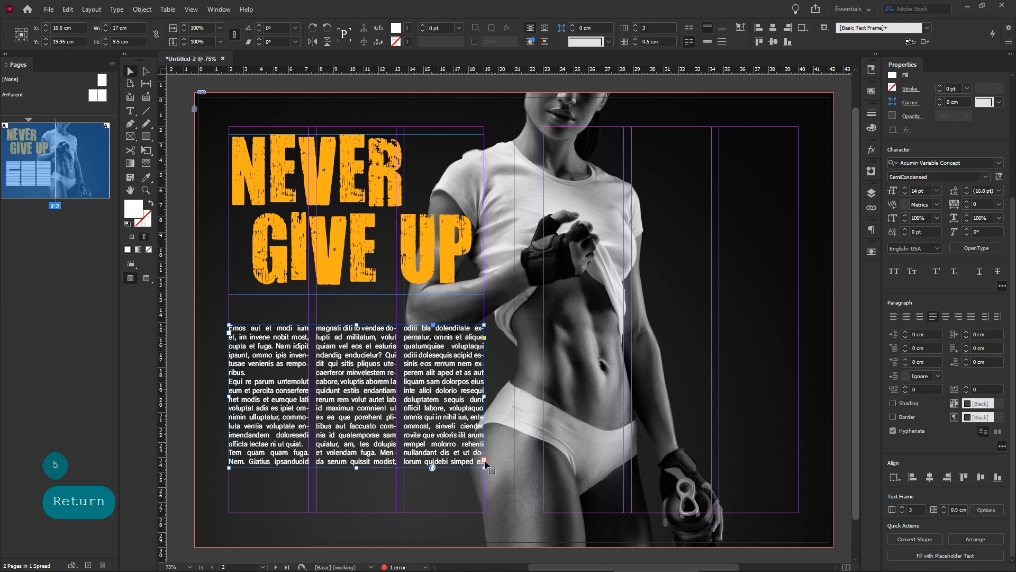
click(459, 484)
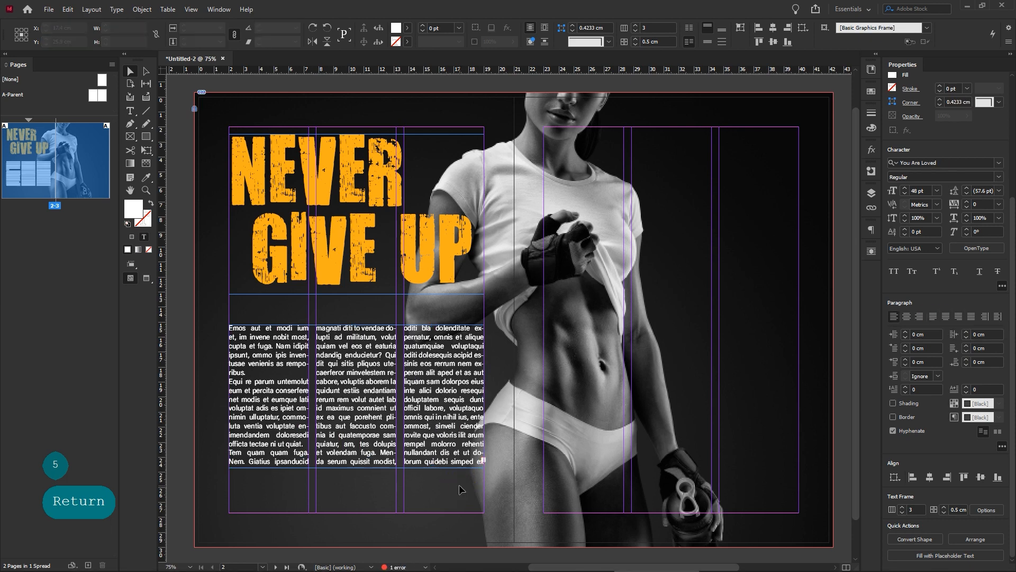
Step: Move the three-column frame up about 0.6 cm and trim its top and bottom edges to about 8.9 cm high
drag(379, 385, 380, 377)
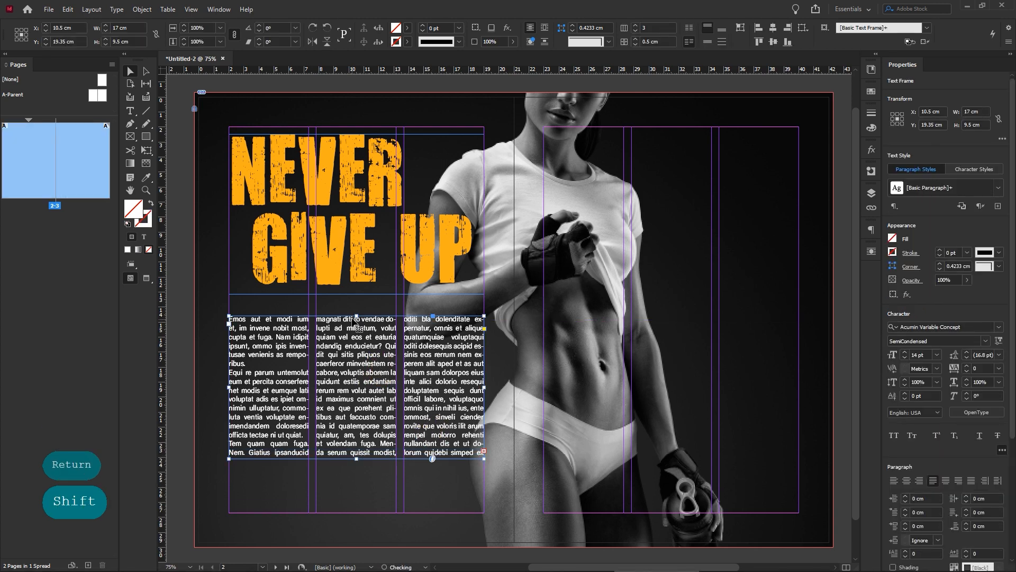
drag(354, 326, 356, 323)
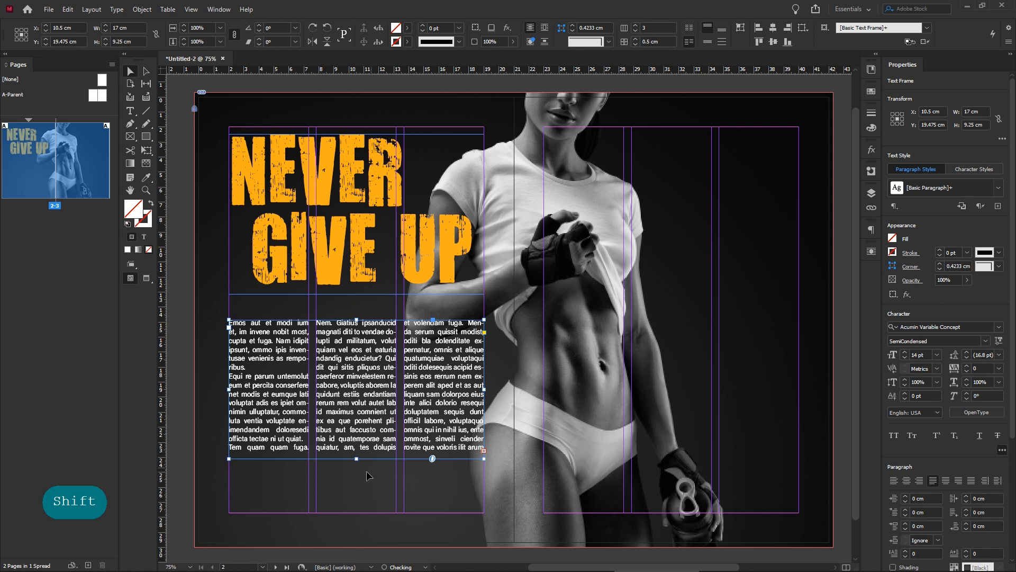
drag(356, 458, 358, 454)
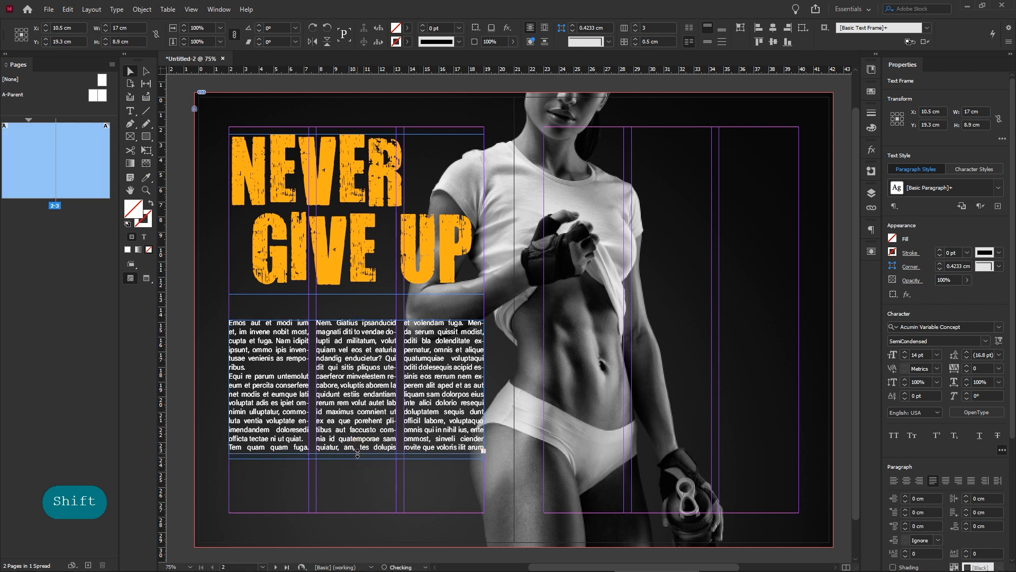
click(389, 494)
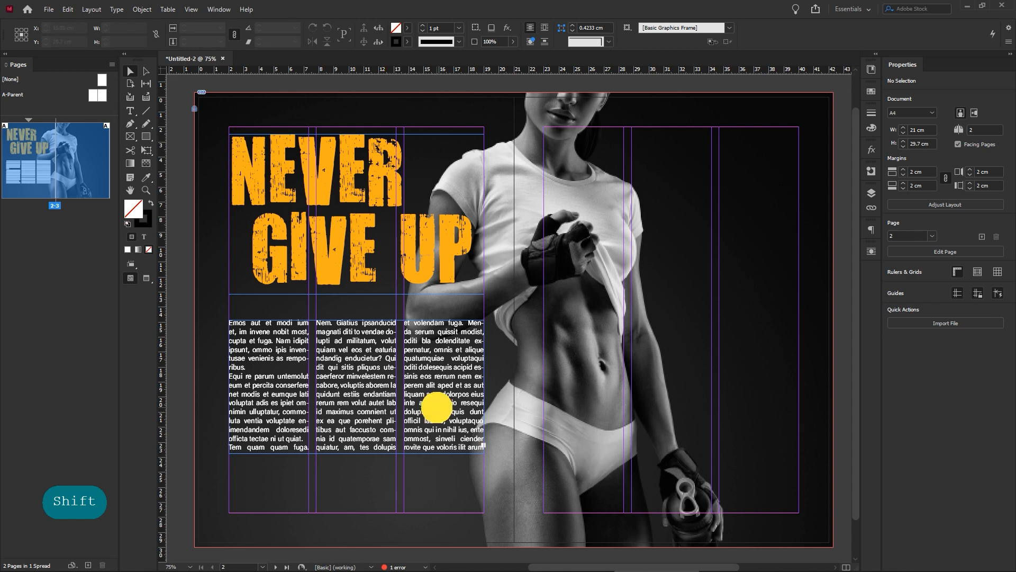
Step: Thread the overset body text into a new frame about 17 × 15.65 cm, ending at the right page's bottom margin
click(484, 448)
click(483, 449)
drag(544, 277, 798, 512)
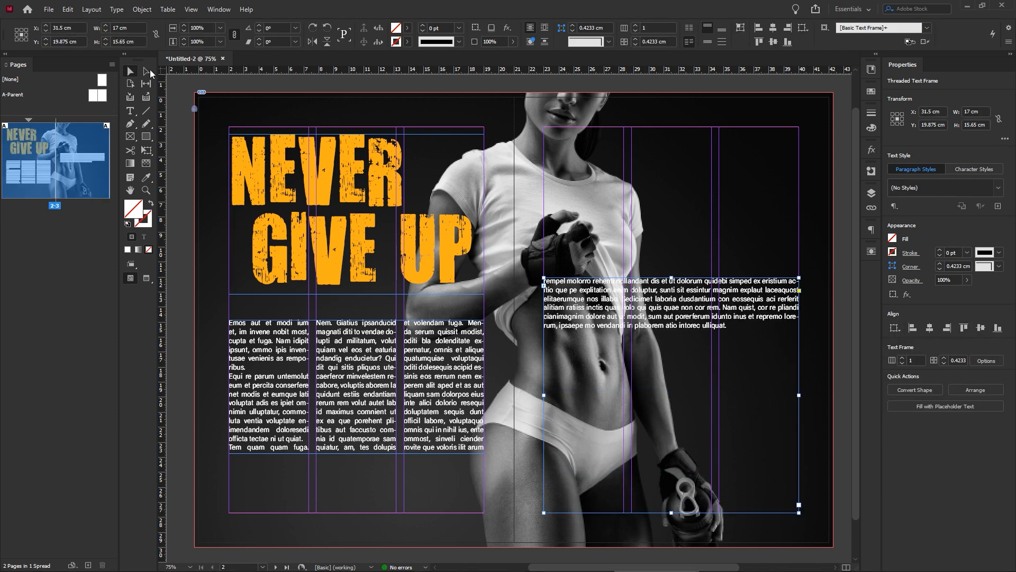
Step: Split the right page's threaded frame into three columns with a 0.5 cm gutter
click(903, 358)
click(903, 358)
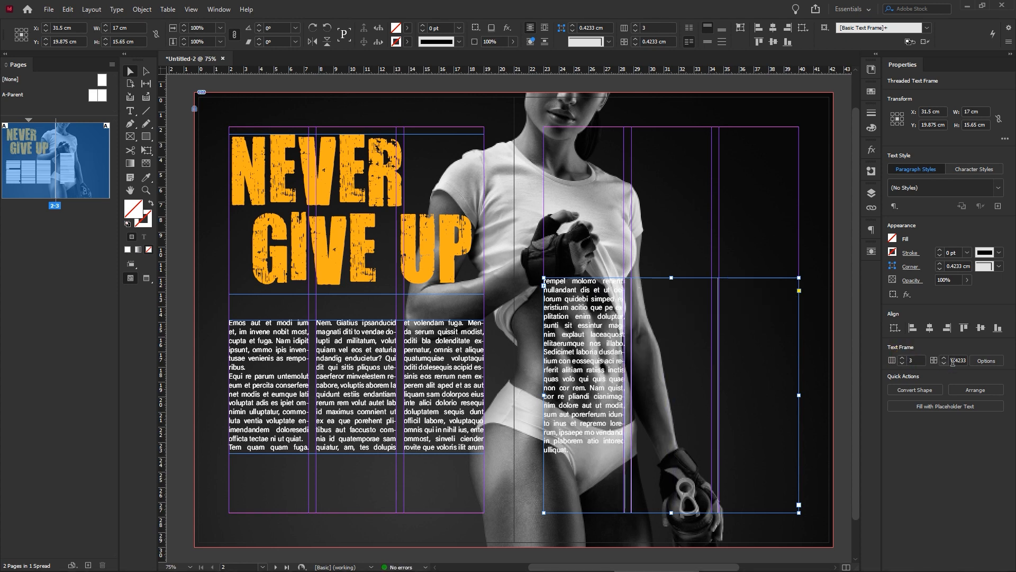
drag(956, 361, 991, 360)
text(5)
key(Return)
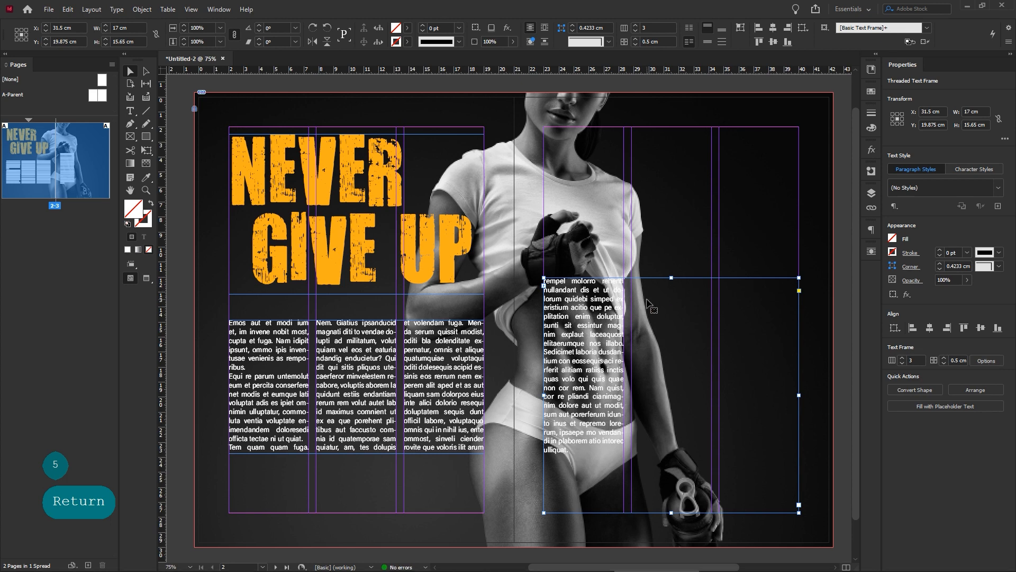
Step: Extend the right page's text frame upward to about 18.5 cm high and deselect it
drag(671, 277, 671, 235)
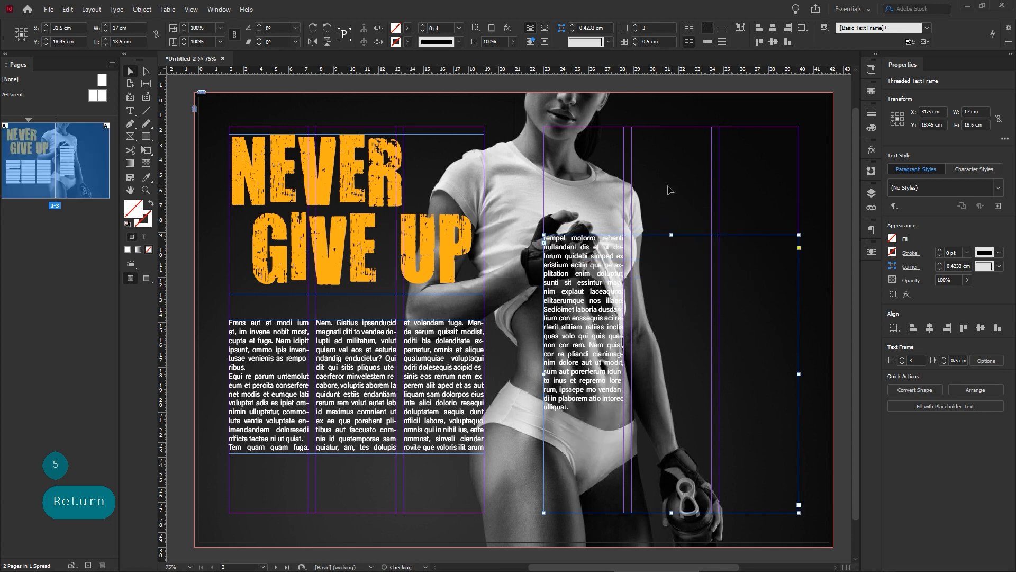
key(ctrl+shift+a)
click(672, 410)
click(513, 450)
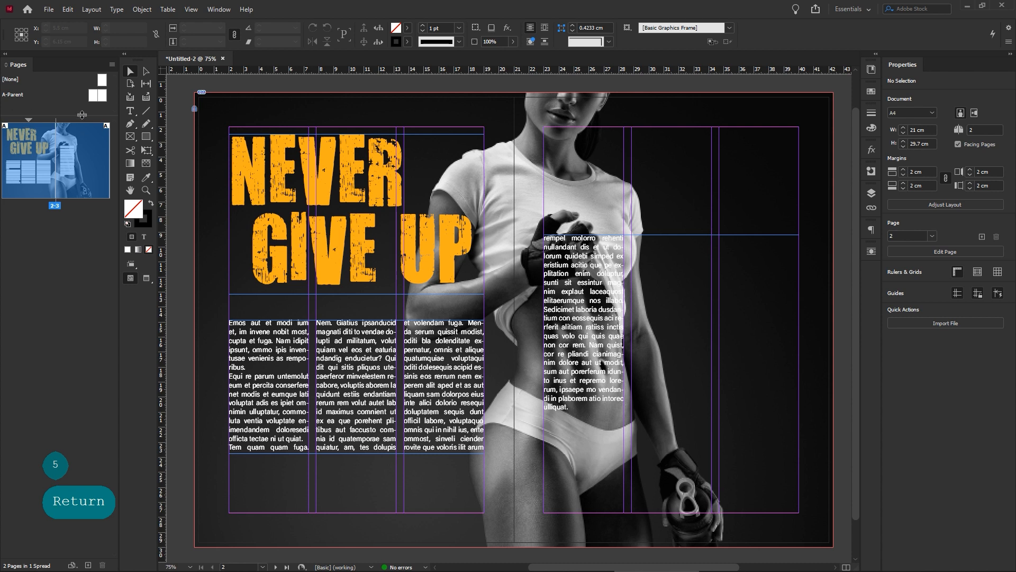
Step: Draw a text frame about 17 × 3.2 cm below the left page's three columns and fill it with 30 pt placeholder text
click(131, 112)
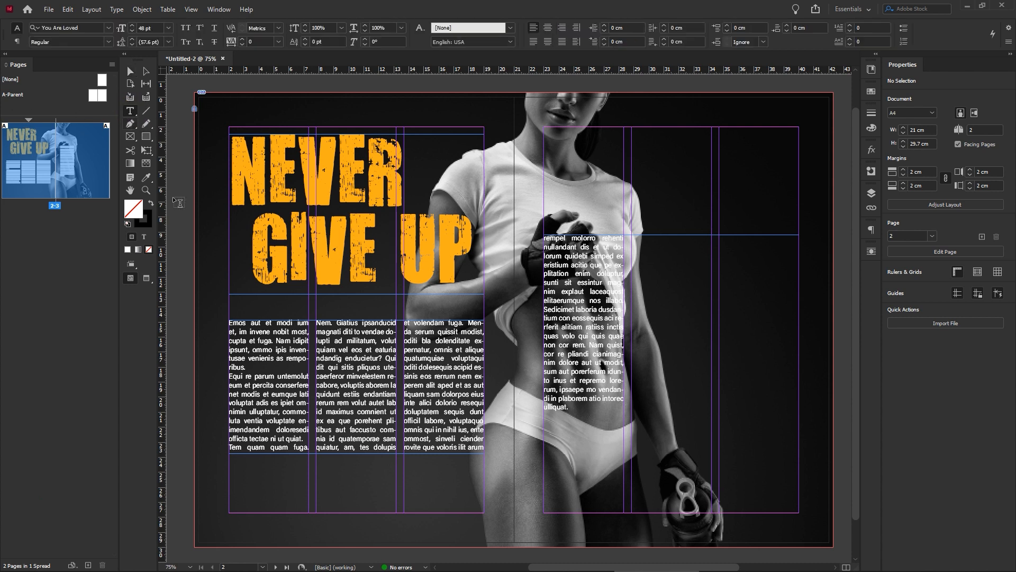
drag(235, 470, 483, 515)
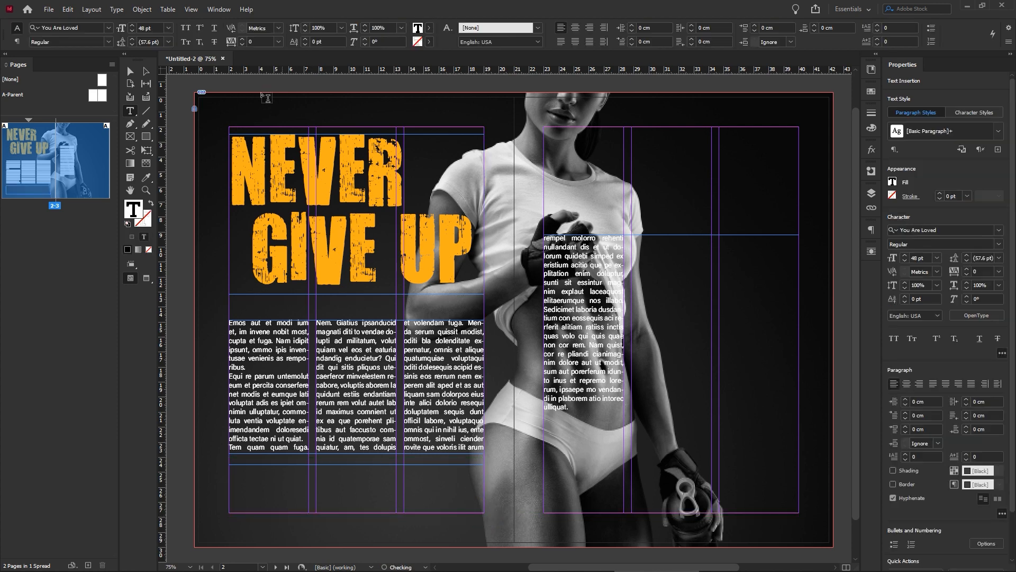
click(169, 28)
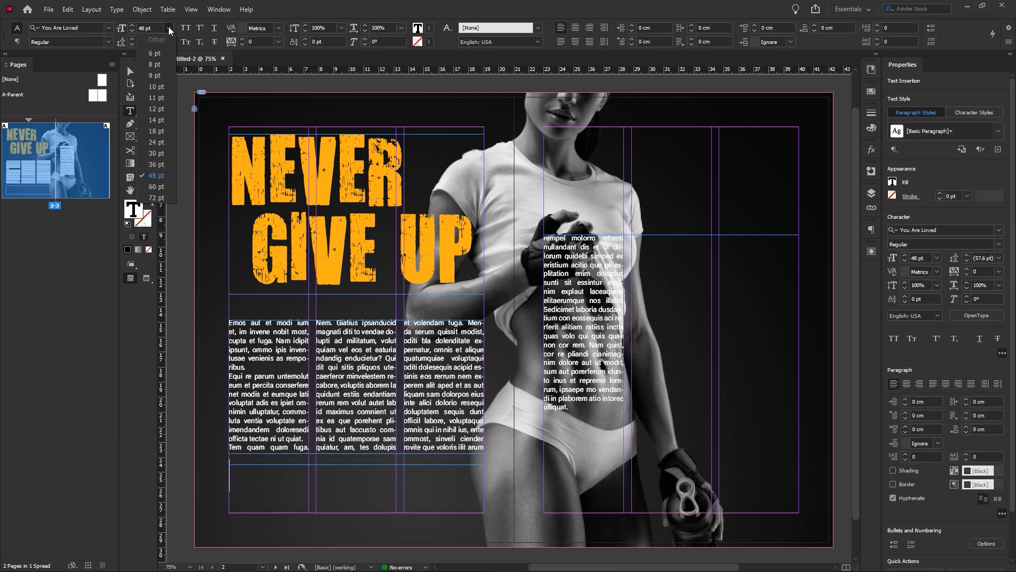
click(156, 159)
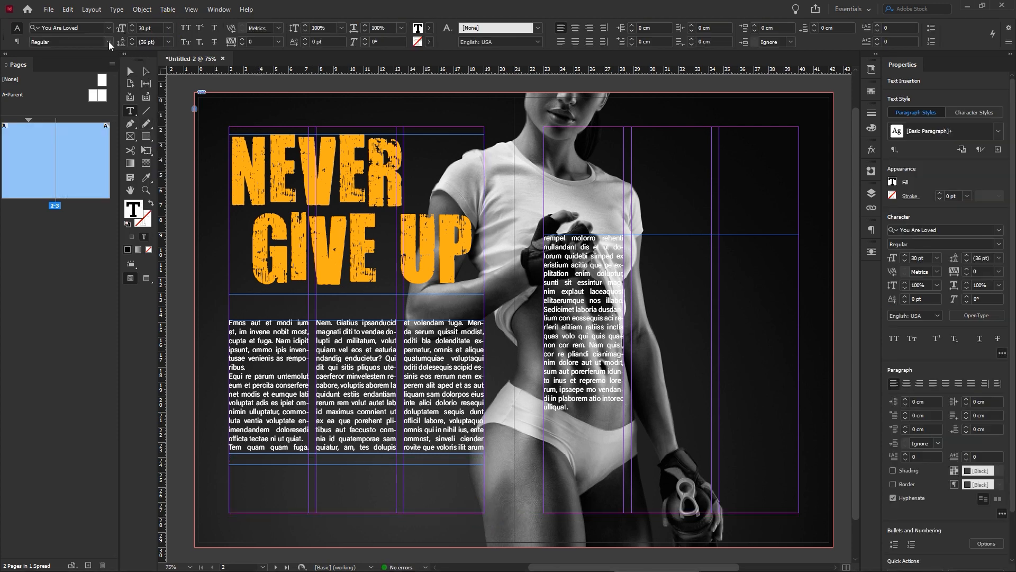
right_click(292, 490)
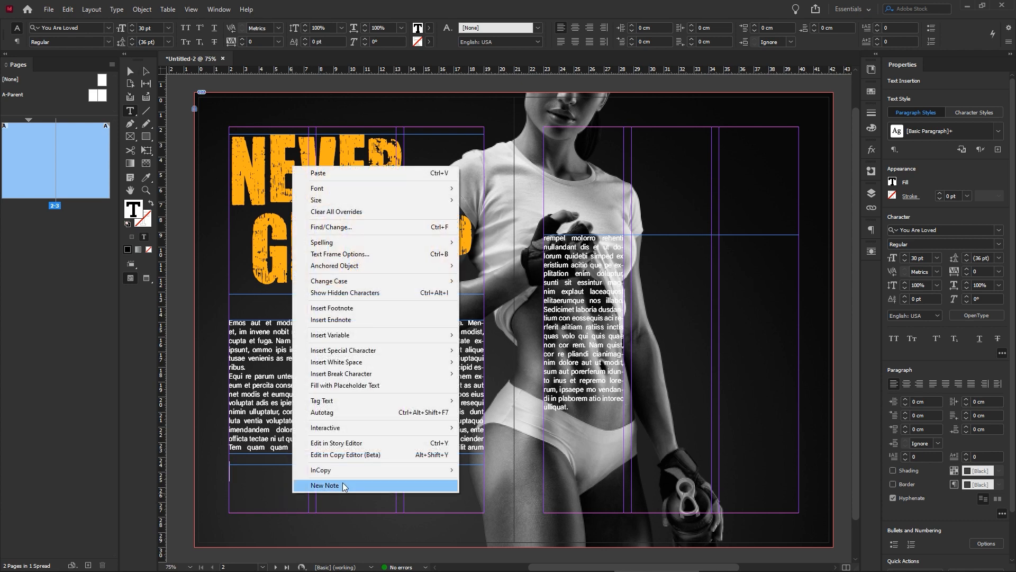
click(366, 384)
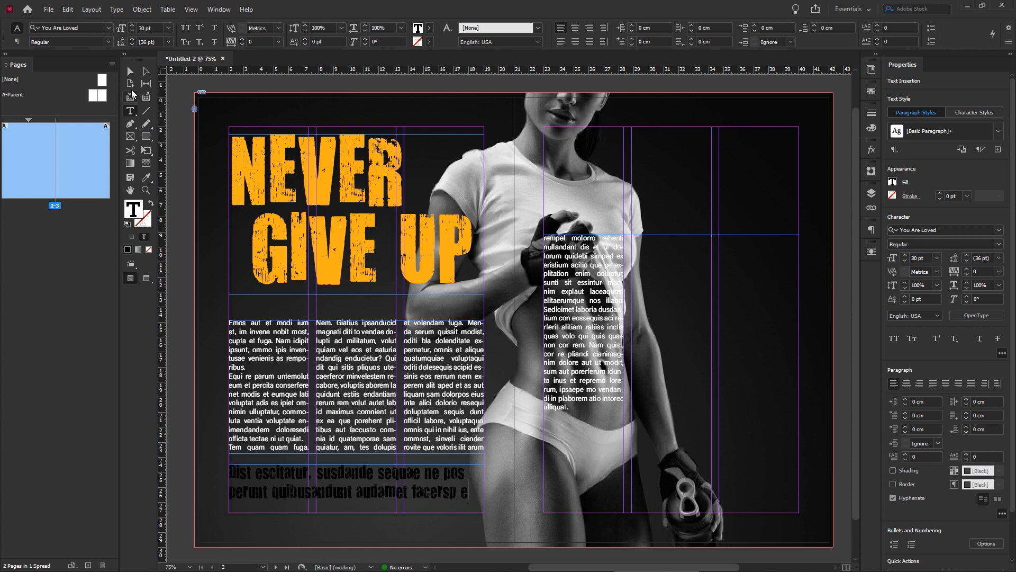
Step: Reduce the font size of the text below the three columns to 22 pt
click(130, 71)
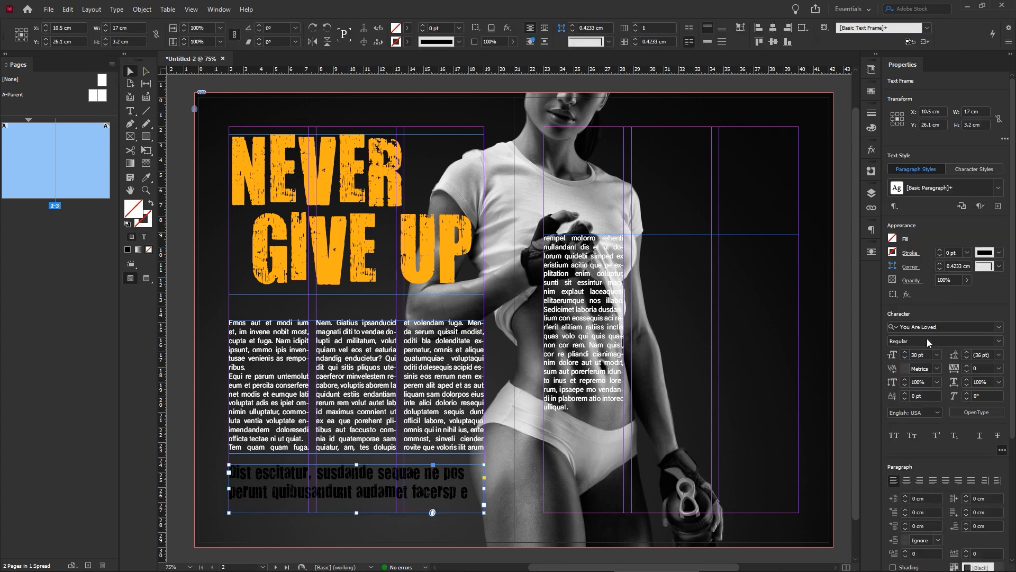
click(906, 358)
click(906, 358)
click(905, 358)
click(905, 358)
click(905, 358)
click(905, 358)
click(905, 358)
click(905, 358)
Step: Delete the text in the frame below the three columns and refill the frame with new placeholder text
key(space)
click(354, 478)
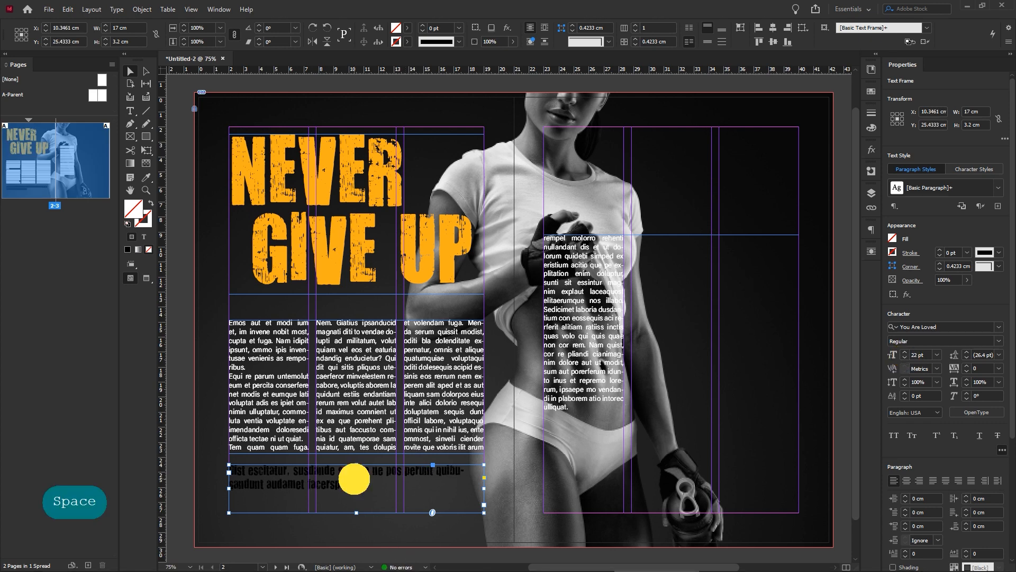
ctrl+click(355, 479)
drag(534, 367, 448, 367)
double_click(417, 407)
drag(416, 407, 263, 389)
drag(414, 407, 254, 386)
key(BackSpace)
right_click(314, 395)
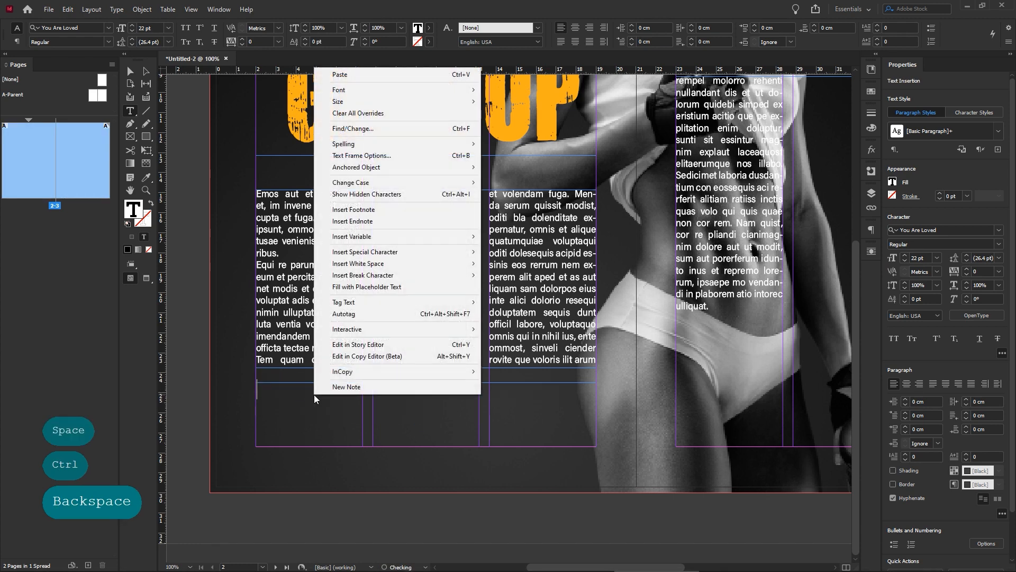
click(346, 287)
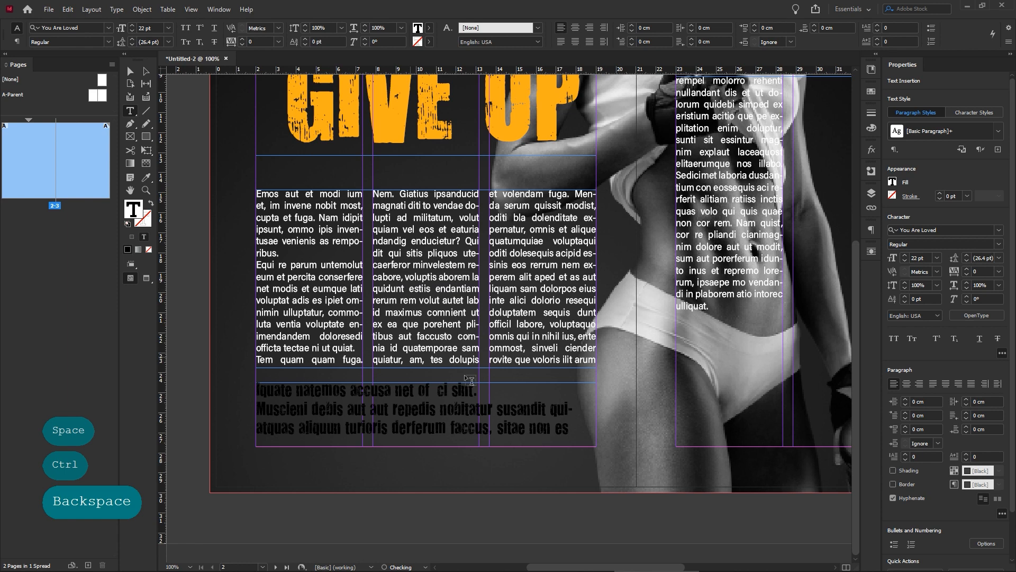
Step: Replace everything after "faccus" at the end of the new placeholder text with a period
click(496, 430)
drag(492, 429, 585, 427)
text(.)
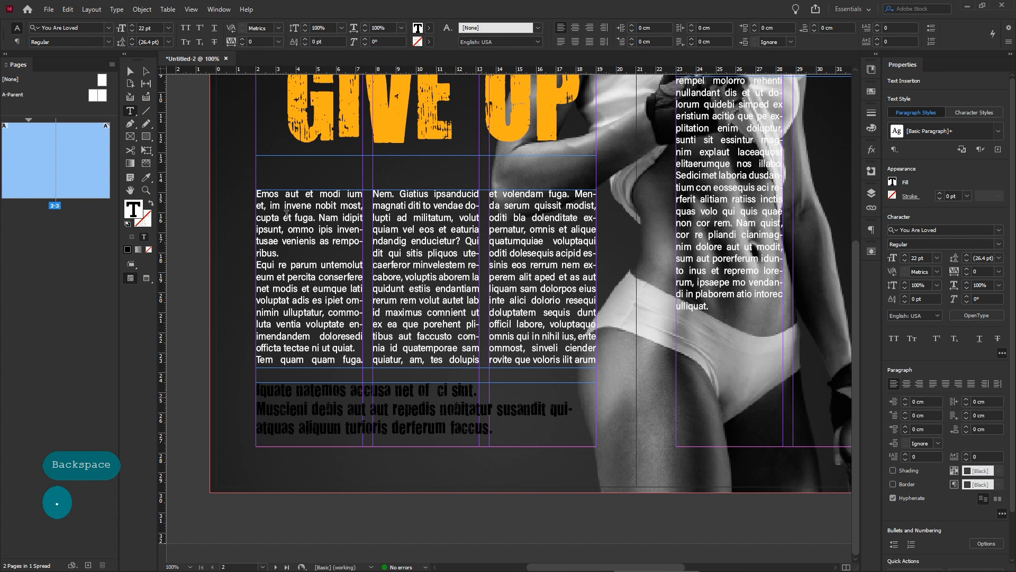
Step: Color the text below the left page's three columns orange with the C=0 M=35 Y=100 K=0 swatch
click(130, 71)
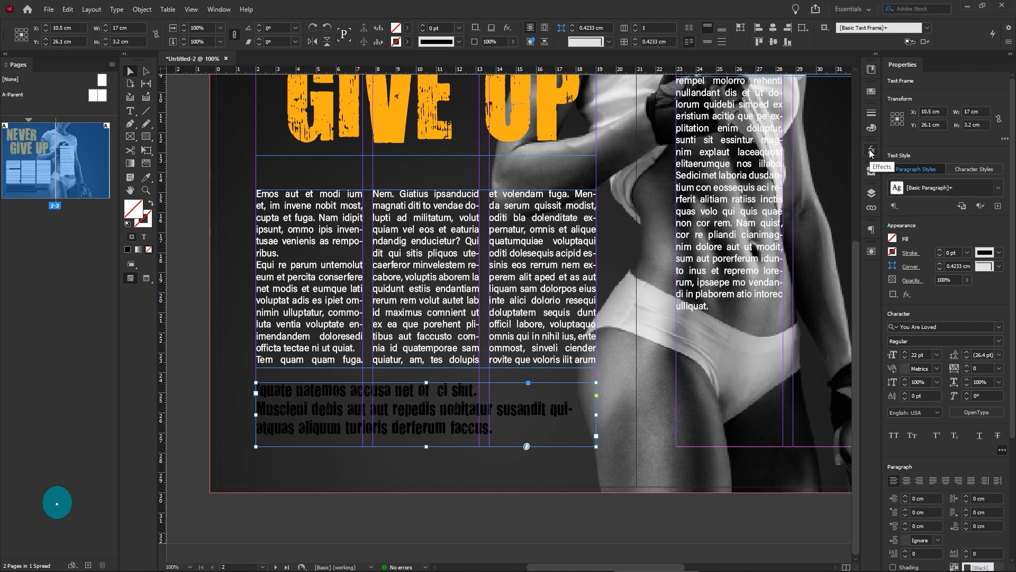
click(894, 239)
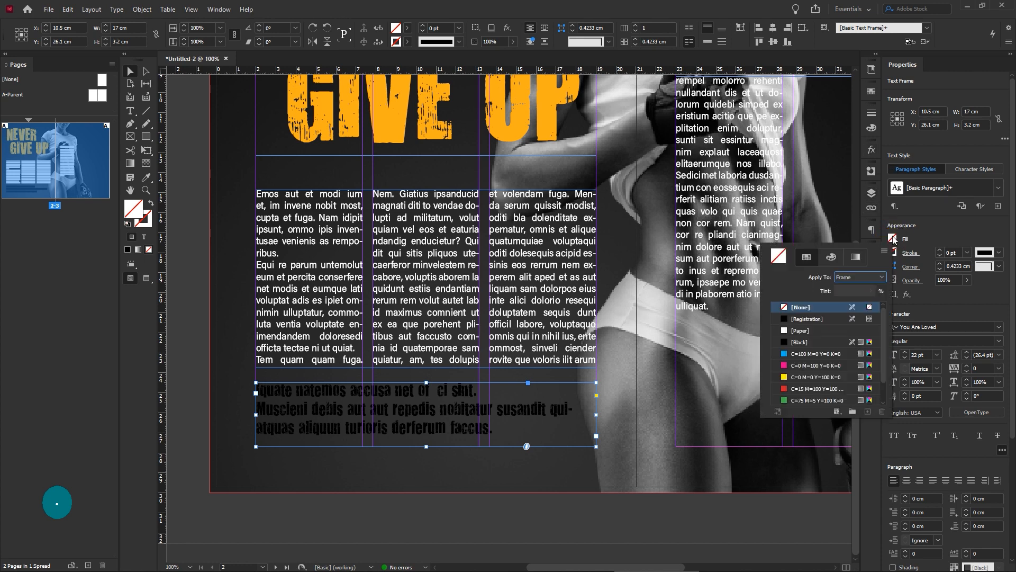
click(862, 274)
click(856, 287)
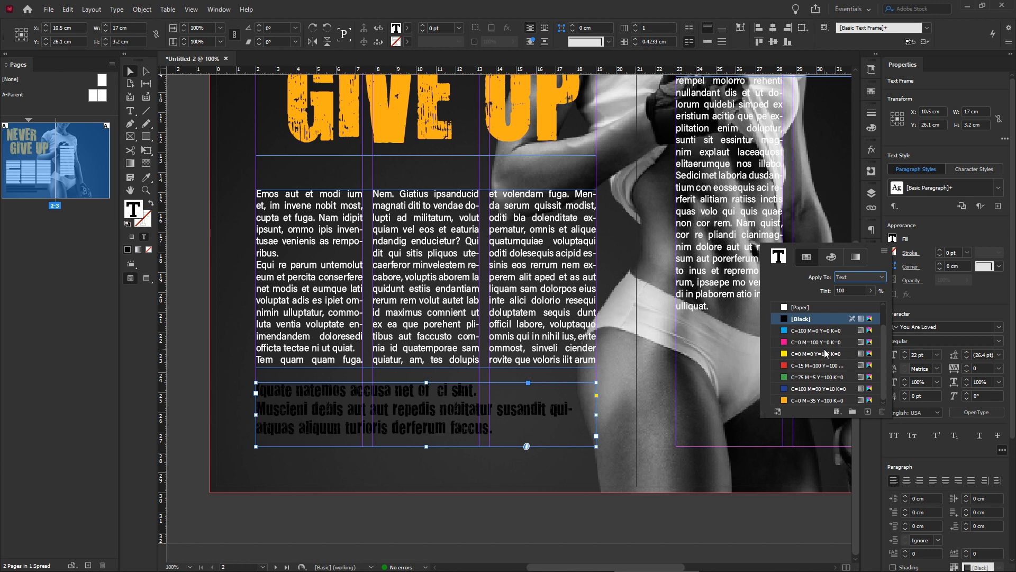
click(817, 400)
drag(809, 414, 805, 504)
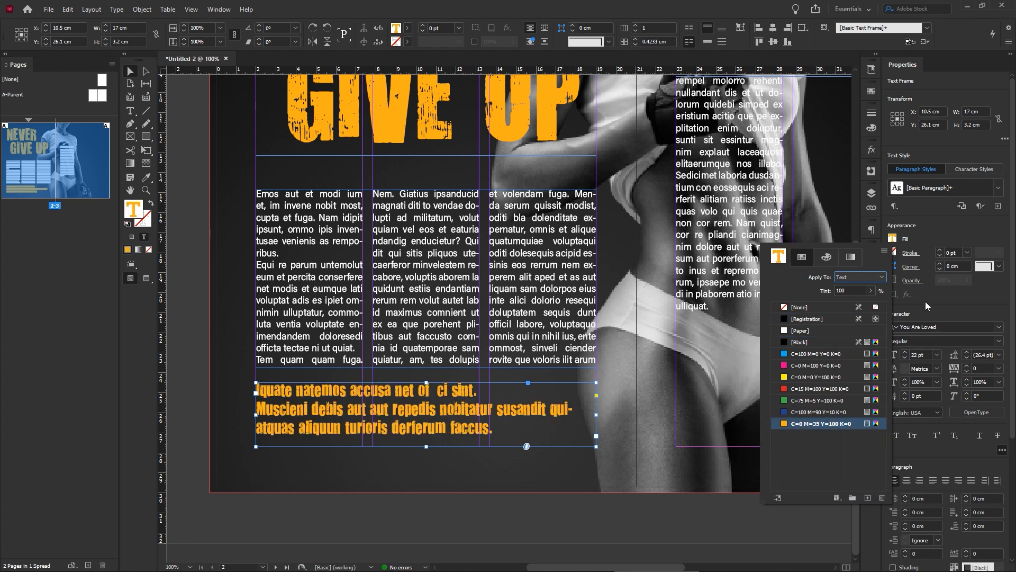
click(925, 301)
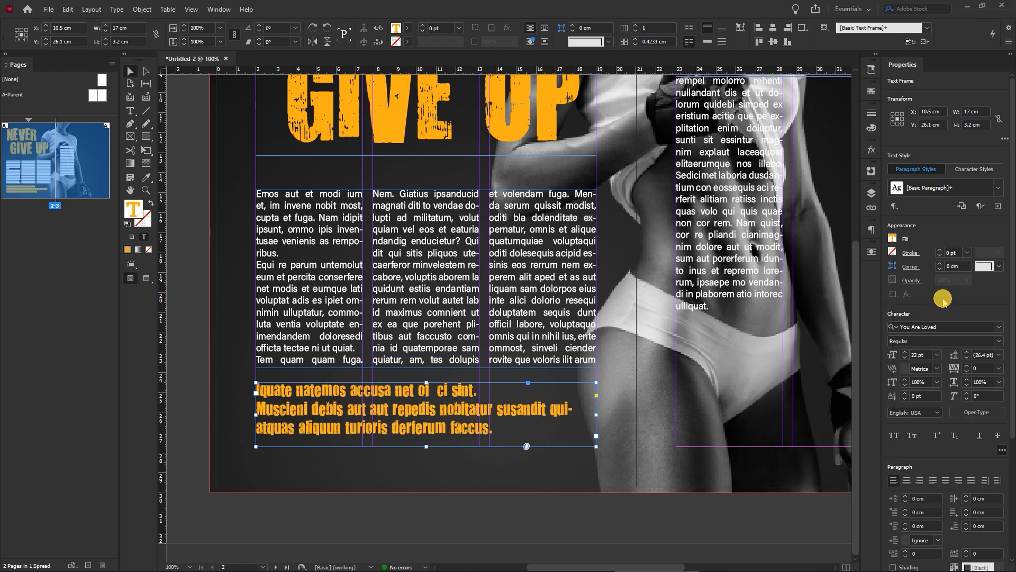
Step: Resize the orange text frame below the columns to about 12.8 cm wide and 4.7 cm high
double_click(469, 408)
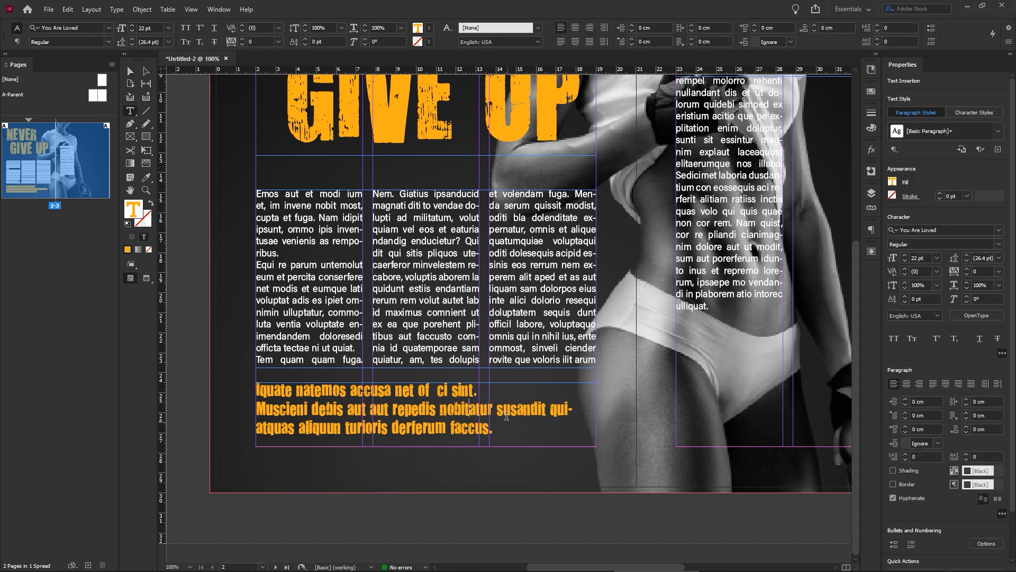
click(131, 73)
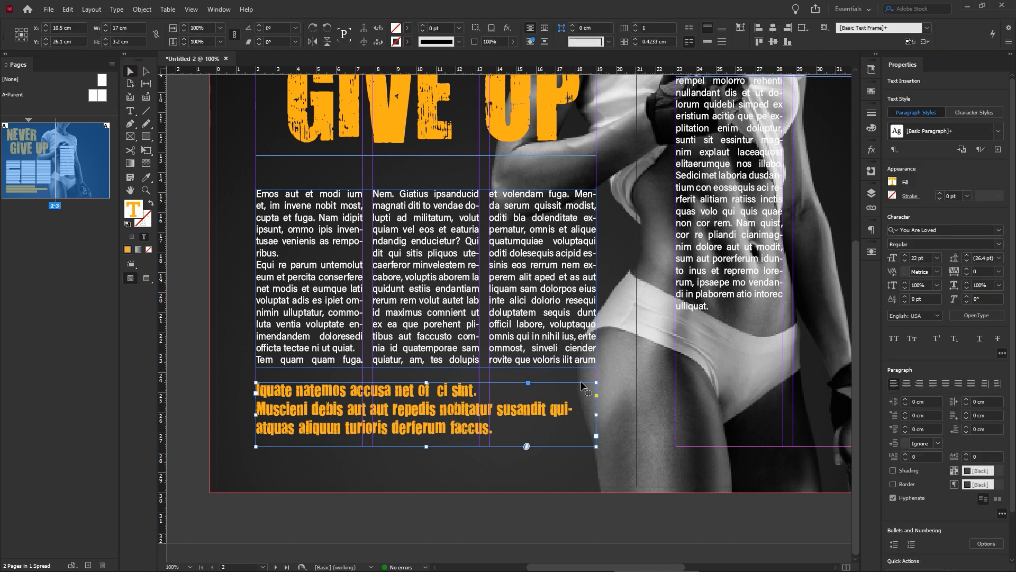
drag(596, 416, 512, 415)
drag(384, 450, 385, 476)
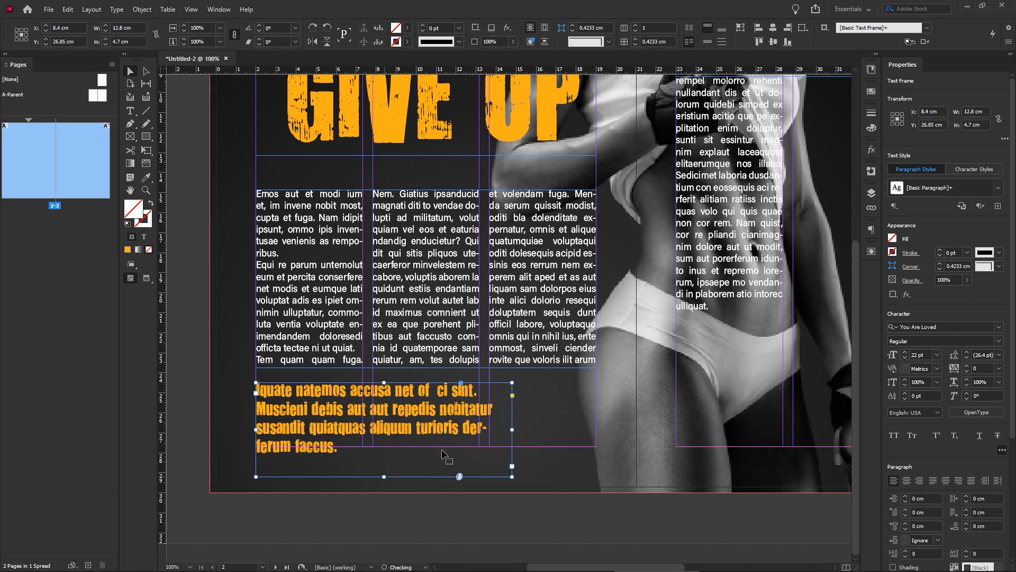
Step: Replace everything after "aliquun" at the end of the orange text with a period
double_click(455, 424)
drag(339, 447, 411, 429)
text(.)
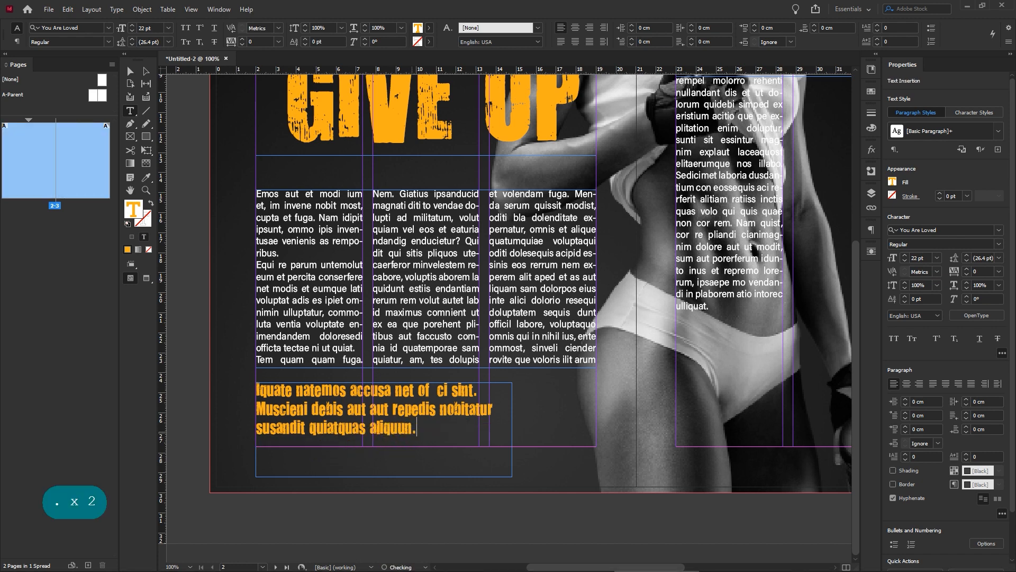
Step: Shorten the orange text frame to about 3.2 cm high, ending at the bottom margin
click(130, 71)
drag(384, 477, 380, 446)
click(412, 483)
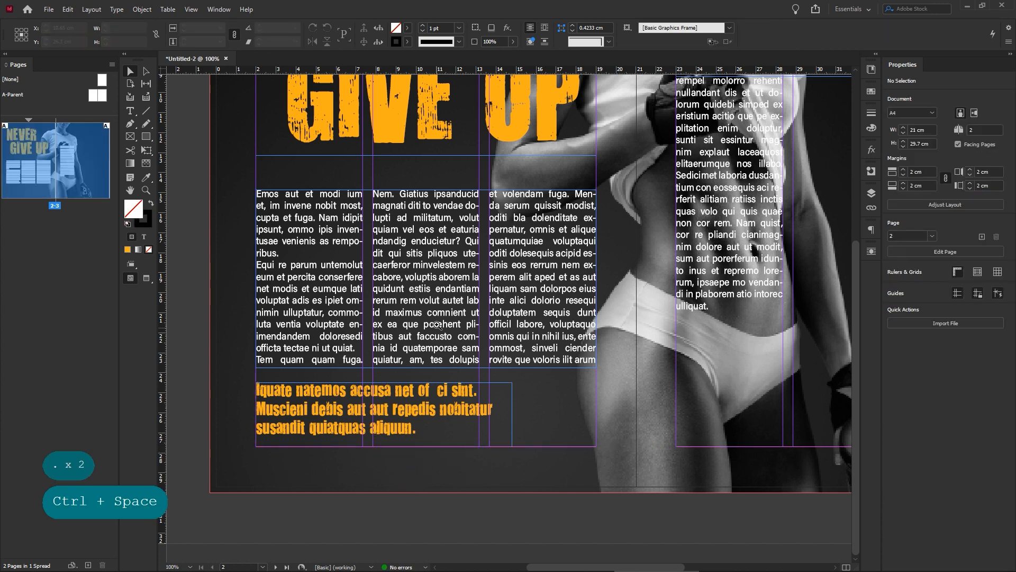
Step: Duplicate the orange text frame into the right page's upper area, aligned with the outer margin
ctrl+alt+click(436, 319)
drag(572, 302, 380, 321)
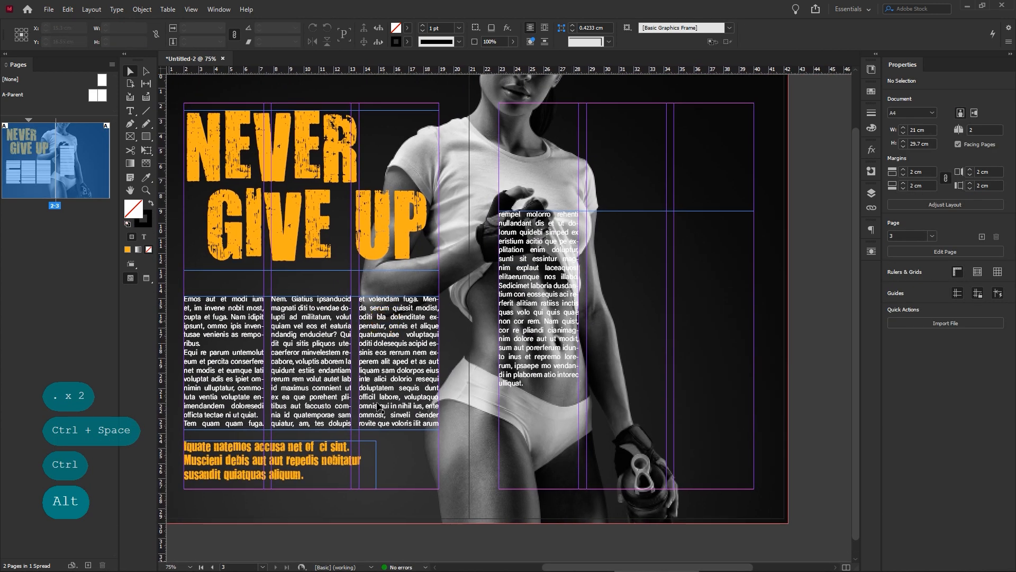
click(301, 475)
drag(301, 476, 677, 151)
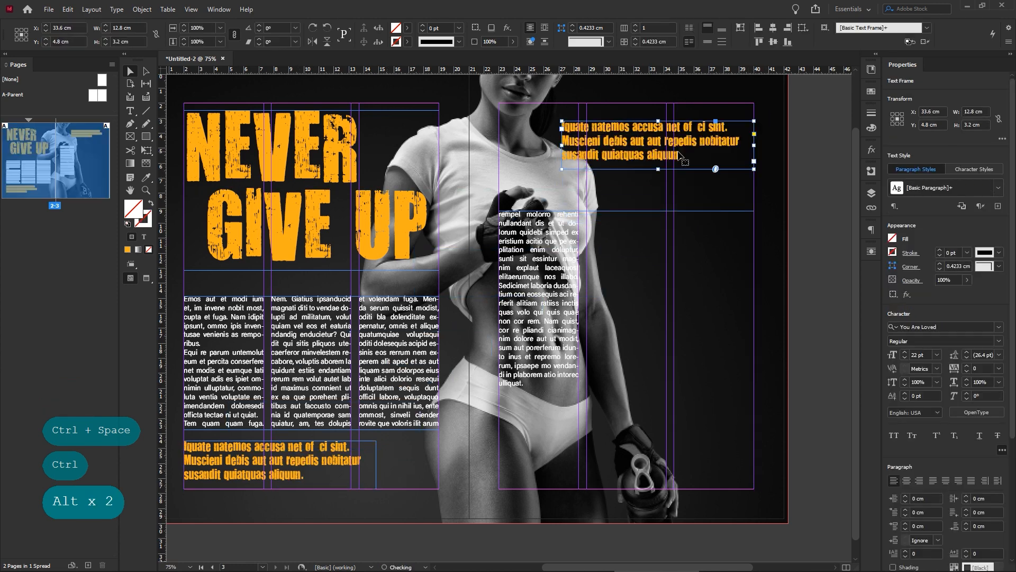
Step: Right-align the copied text in all caps and extend its frame to about 4.8 cm high
click(919, 480)
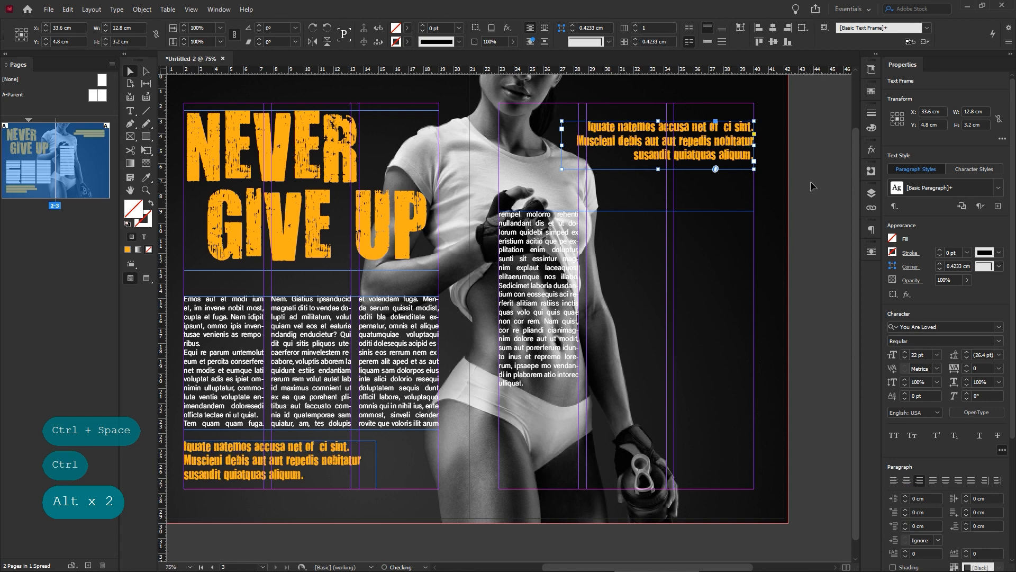
click(894, 437)
drag(658, 169, 656, 193)
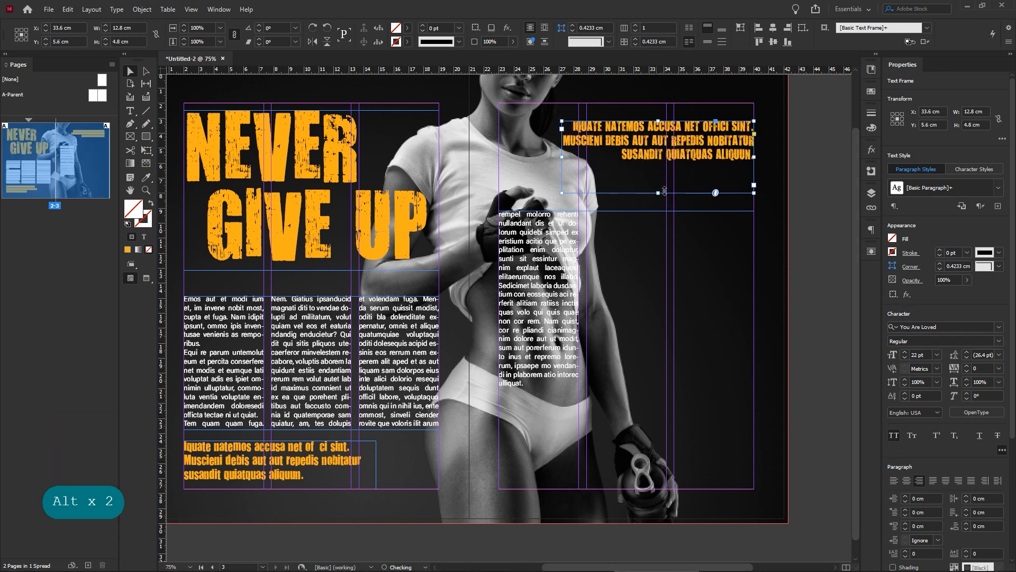
Step: Color the copied text on the right page with the [Paper] swatch
click(893, 238)
click(880, 277)
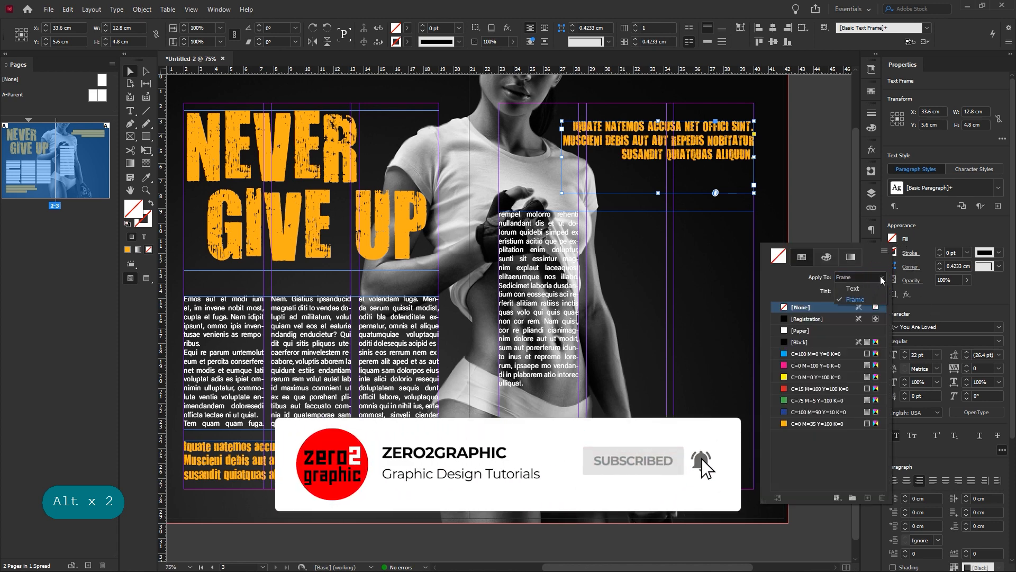
click(853, 288)
click(801, 331)
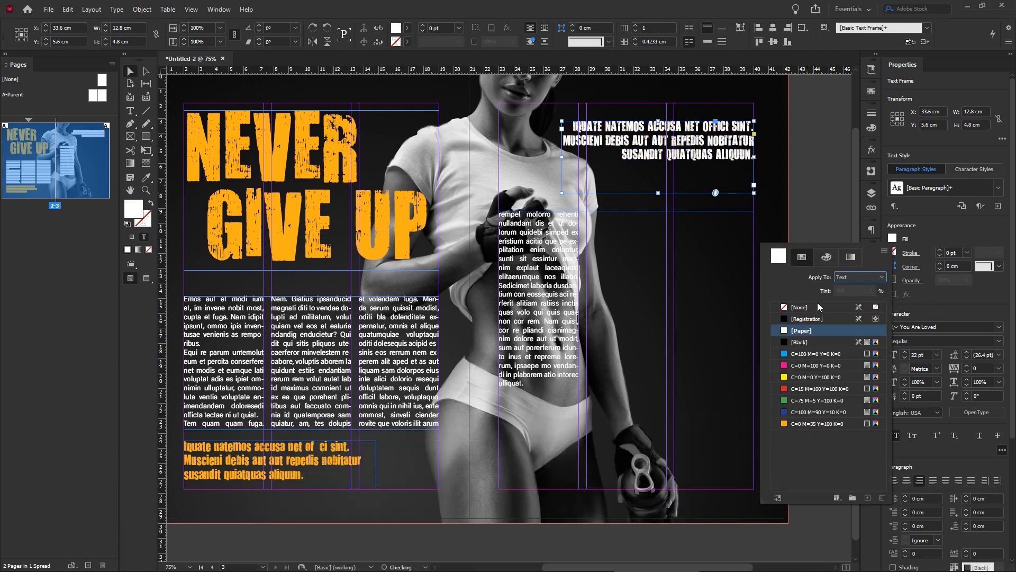
click(968, 295)
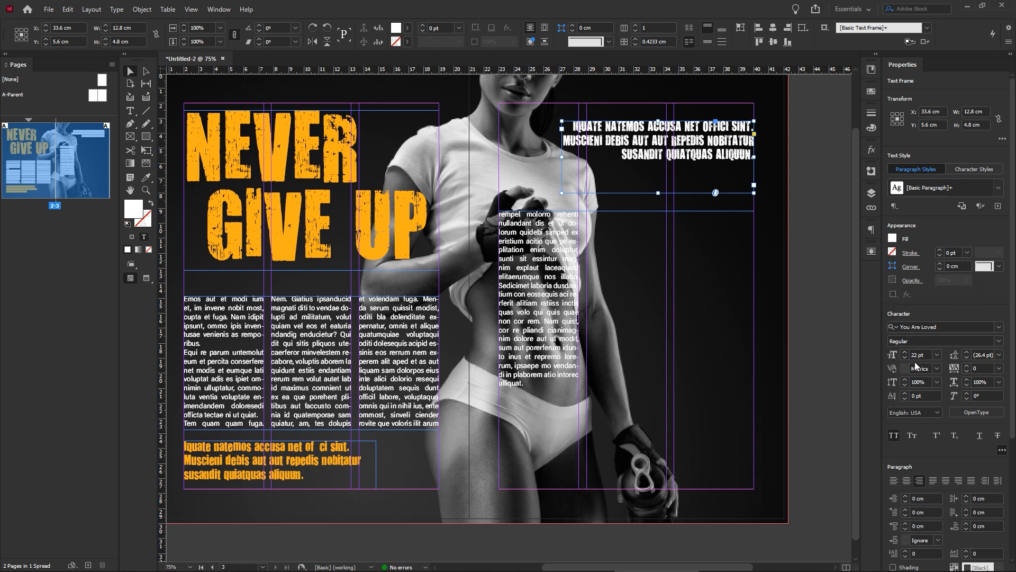
Step: Increase the font size of the white text on the right page to 30 pt
click(906, 351)
click(905, 351)
click(905, 352)
click(905, 352)
click(905, 351)
click(905, 352)
click(906, 351)
click(906, 351)
Step: Delete all the text in the right page's white pull quote and refill the frame with placeholder text
double_click(673, 156)
key(ctrl+a)
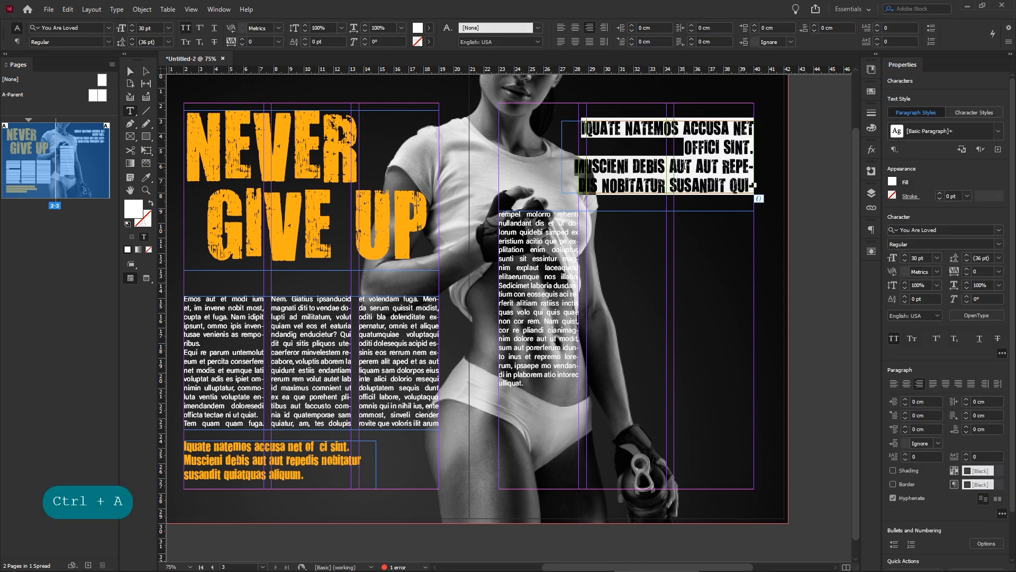
key(BackSpace)
right_click(685, 166)
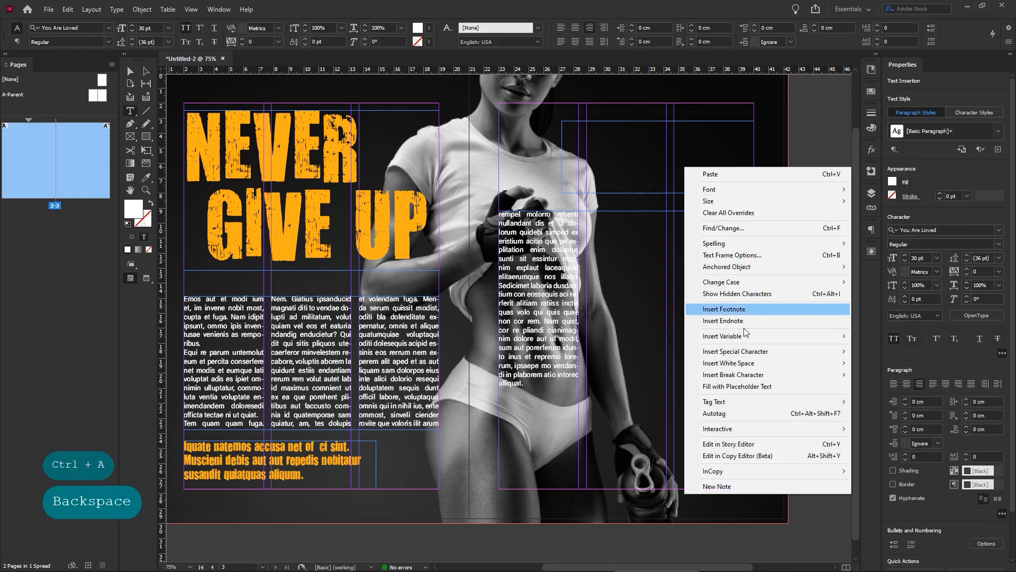
click(744, 386)
Step: Delete everything after "A VELENTE" in the right page's pull quote
drag(723, 185, 759, 198)
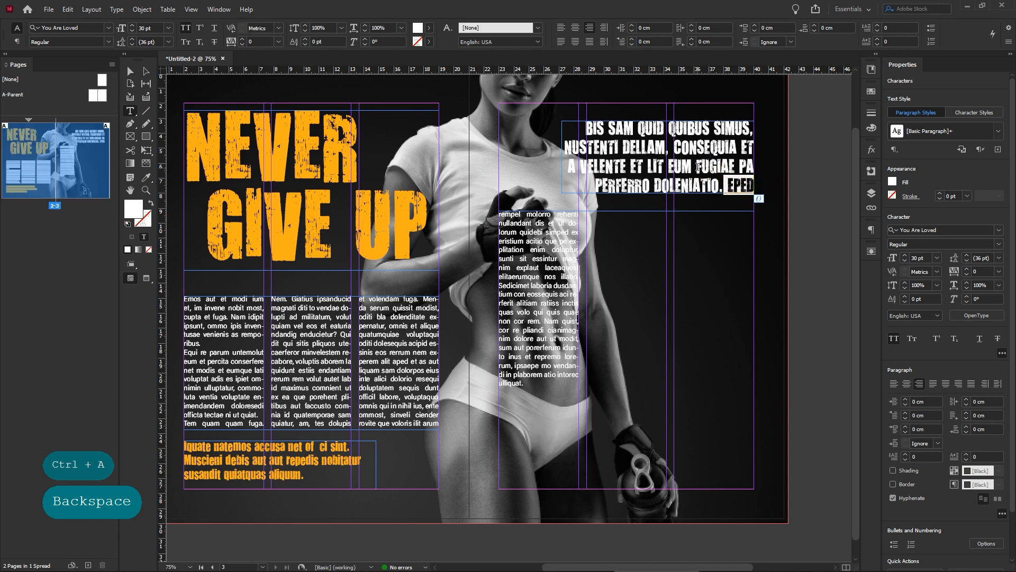
drag(632, 168, 783, 199)
key(BackSpace)
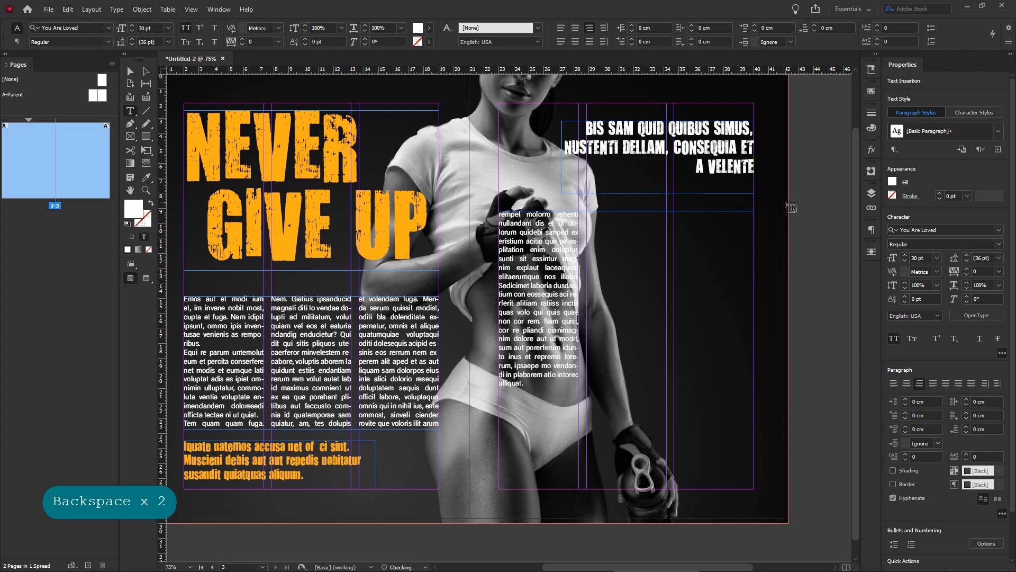
Step: Shrink the right page's pull quote frame to about 10.15 cm wide and 4.05 cm high
click(130, 71)
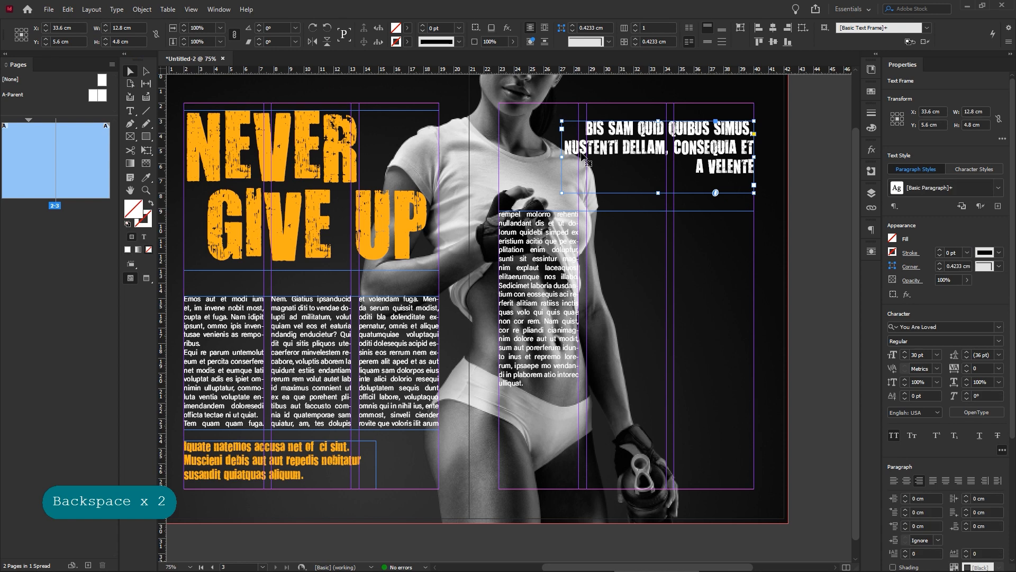
drag(560, 157, 596, 158)
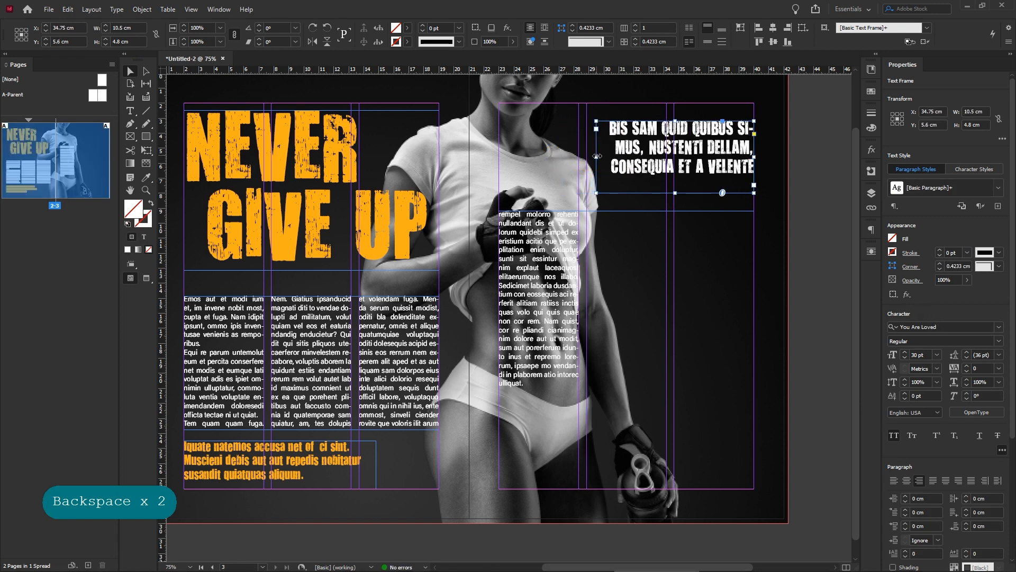
drag(597, 156, 602, 155)
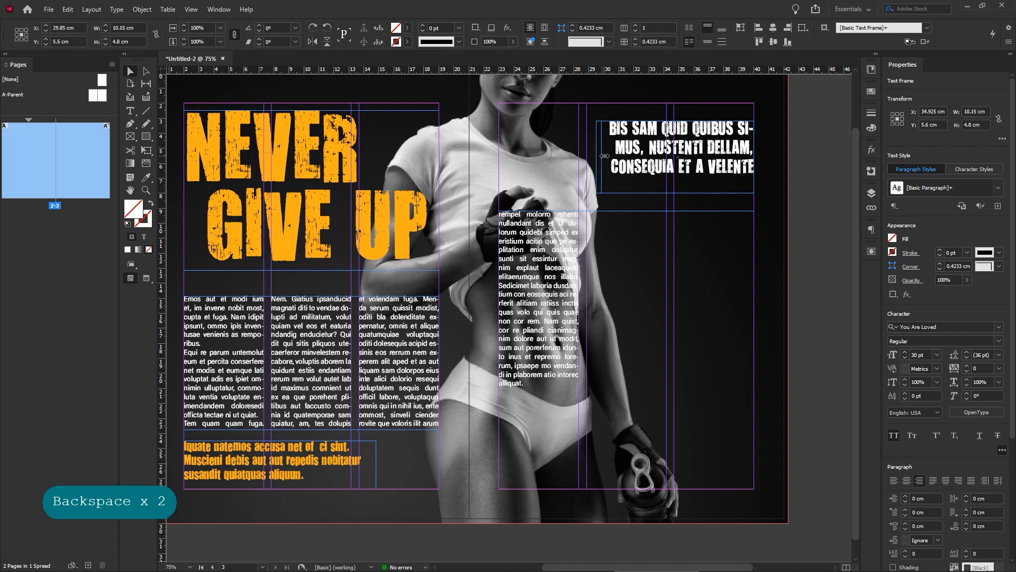
drag(675, 192, 676, 182)
Step: Preview the spread without guides and move the white pull quote frame straight up to about Y 4.325 cm
click(790, 200)
key(w)
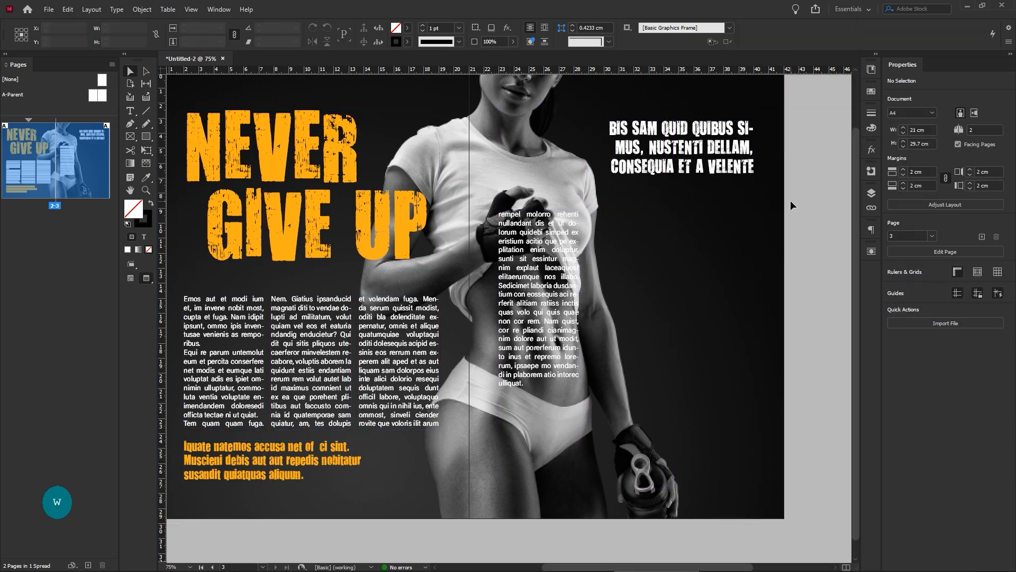
key(w)
drag(731, 166, 732, 142)
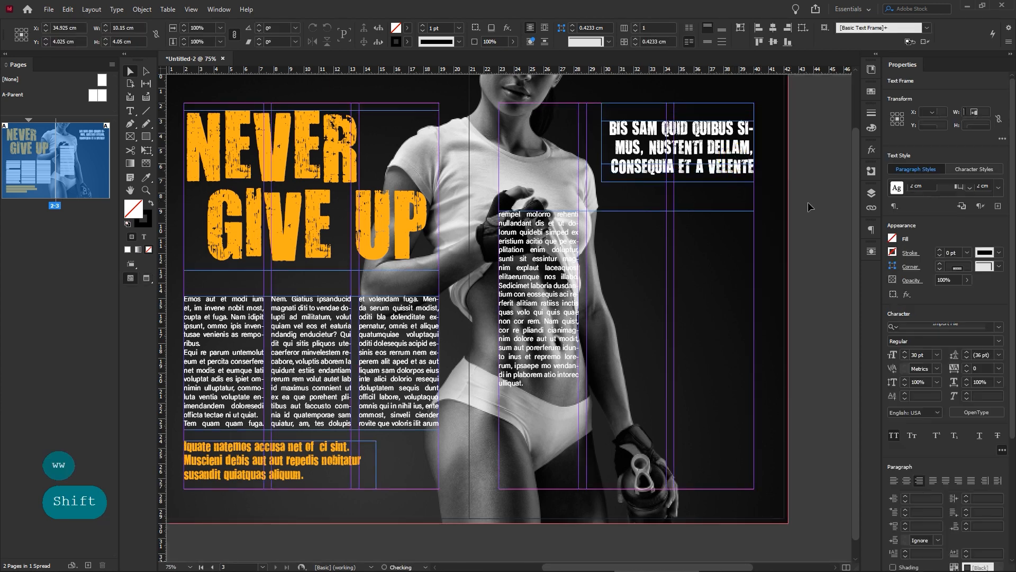
click(798, 197)
key(w)
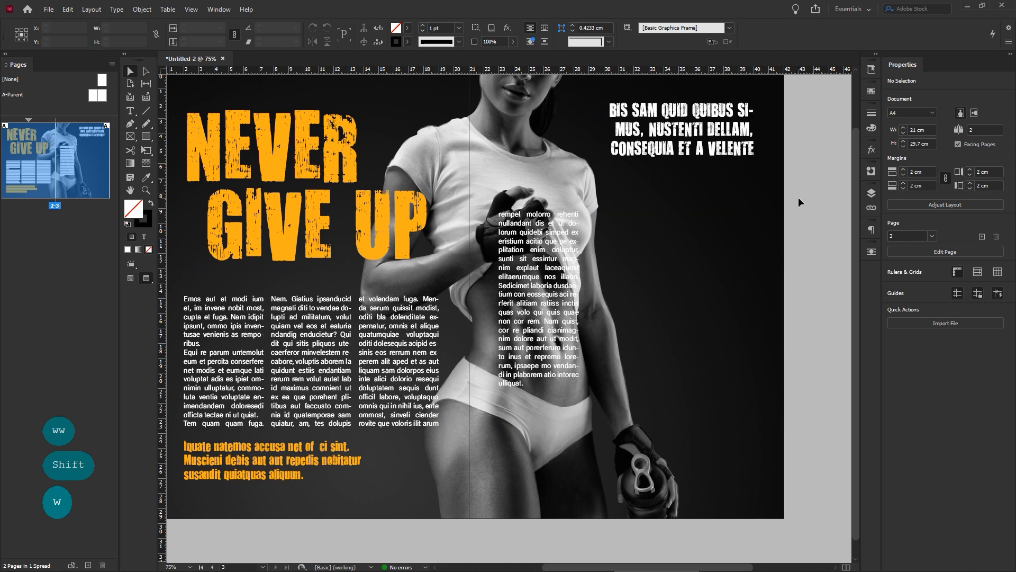
key(w)
drag(717, 154, 716, 159)
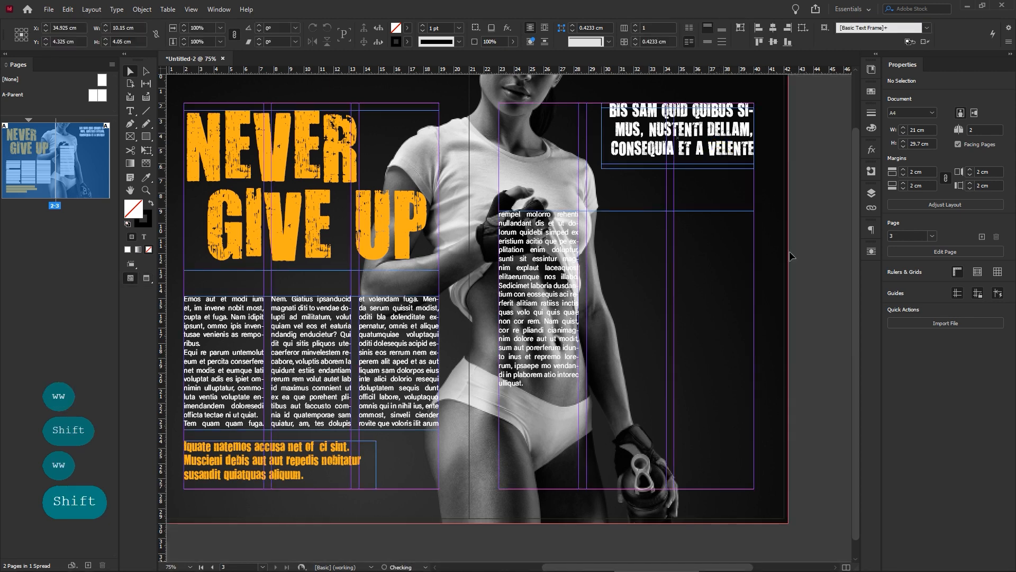
click(803, 263)
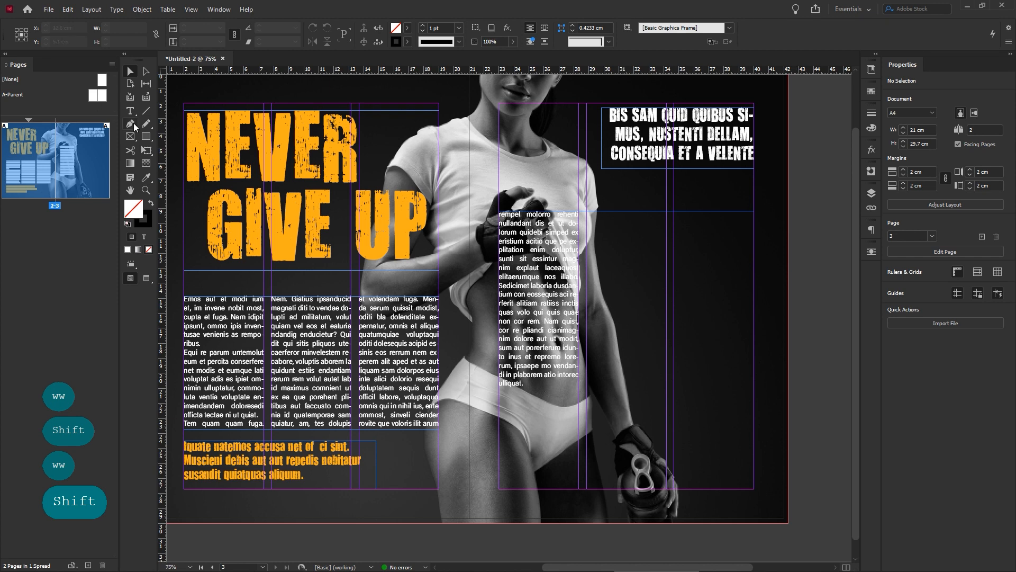
Step: Start a Pen tool path beside the woman's elbow, curving around her arm, waist and thigh, then running along below the page edge
click(133, 126)
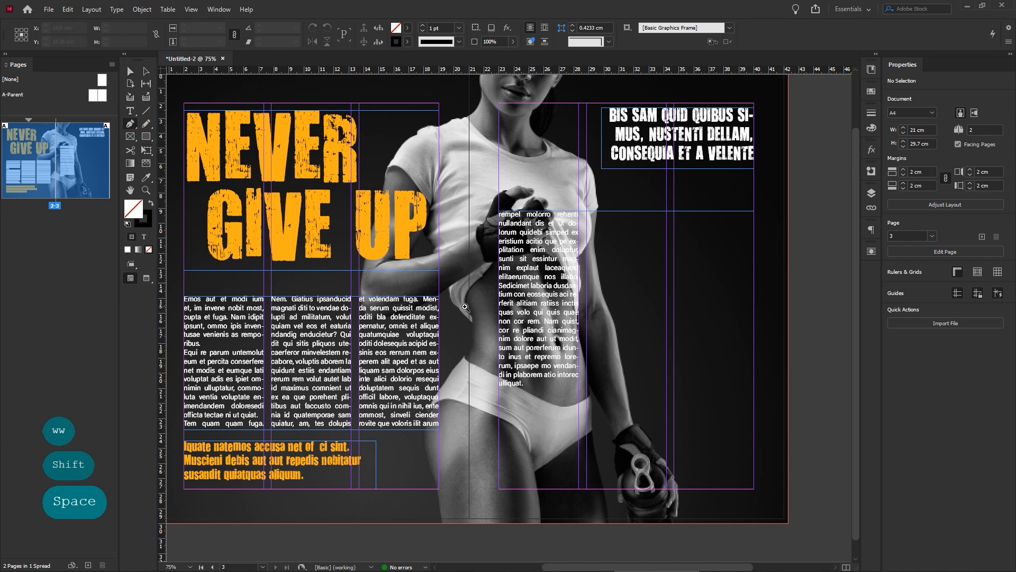
key(ctrl+equal)
drag(538, 314, 503, 310)
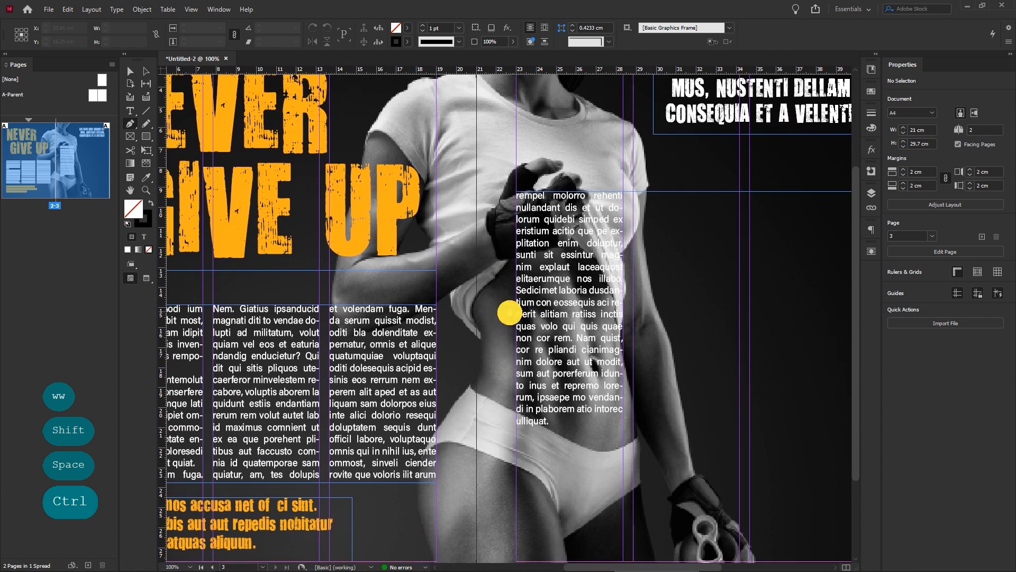
click(320, 286)
drag(324, 331, 408, 326)
click(453, 322)
drag(475, 350, 464, 373)
drag(397, 472, 431, 521)
click(759, 517)
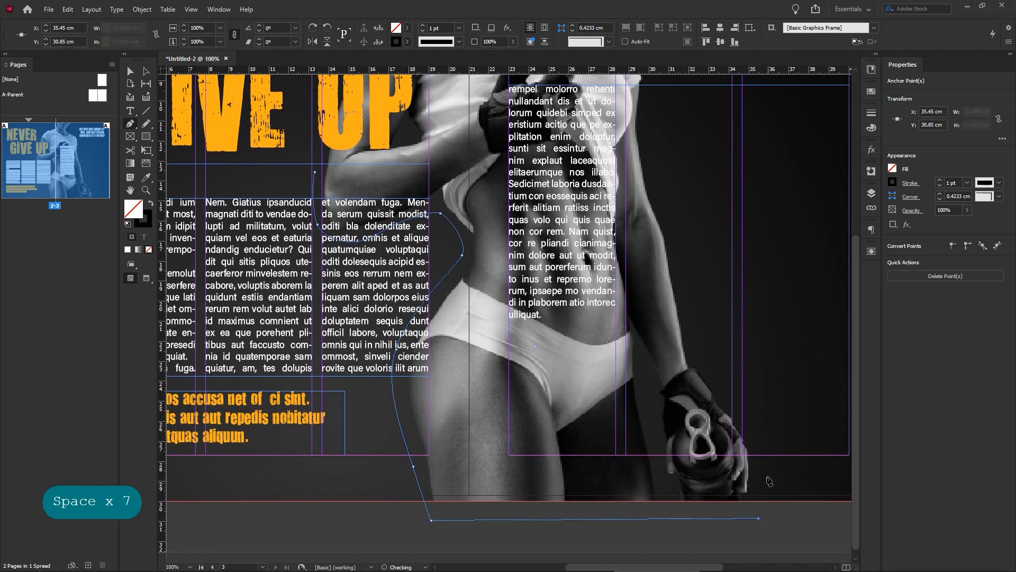
Step: Continue the path up around the hand holding the bottle and along the outside of the arm to the shoulder
click(762, 446)
drag(726, 400, 714, 375)
key(ctrl+z)
drag(692, 335, 687, 318)
drag(679, 233, 641, 329)
key(space)
click(596, 219)
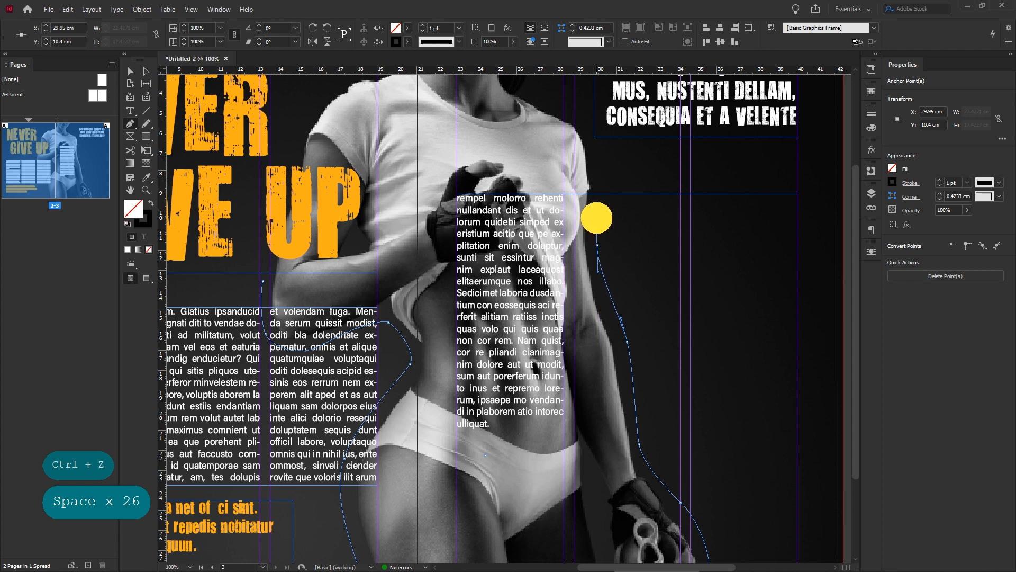
Step: Run the path across the woman's chest and close it at the starting point beside the elbow
click(599, 166)
click(511, 165)
click(389, 201)
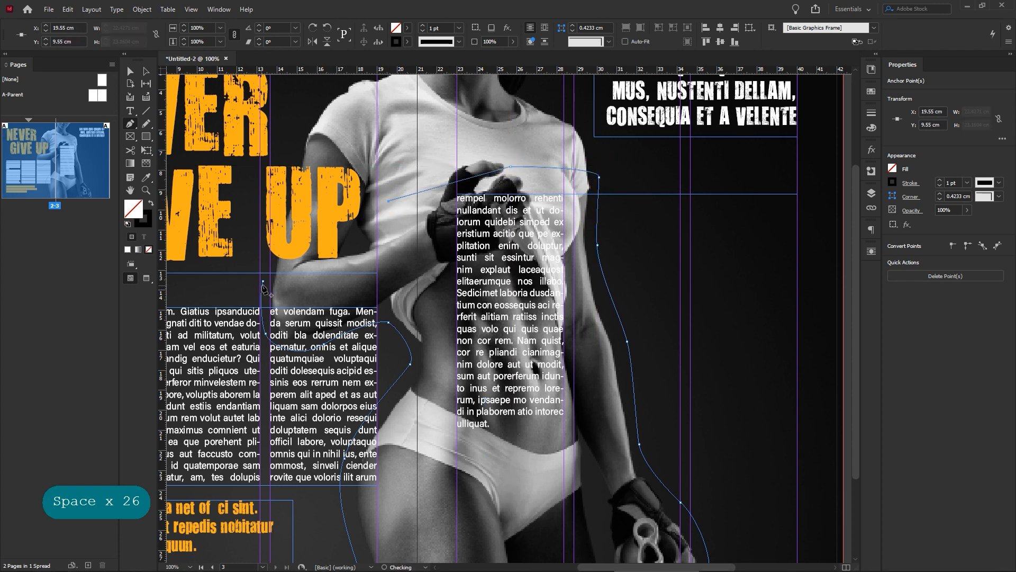
click(263, 282)
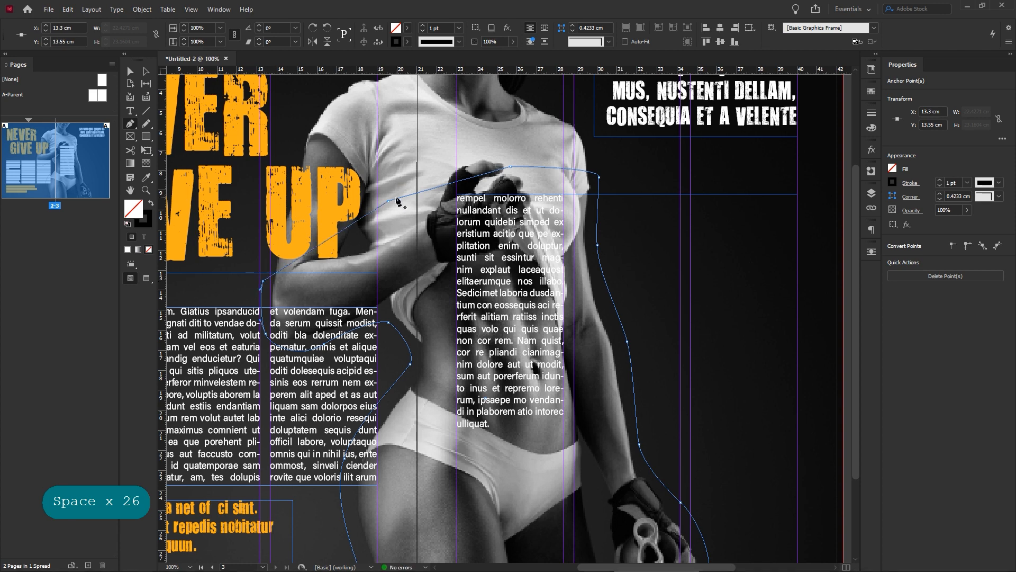
click(129, 72)
click(387, 201)
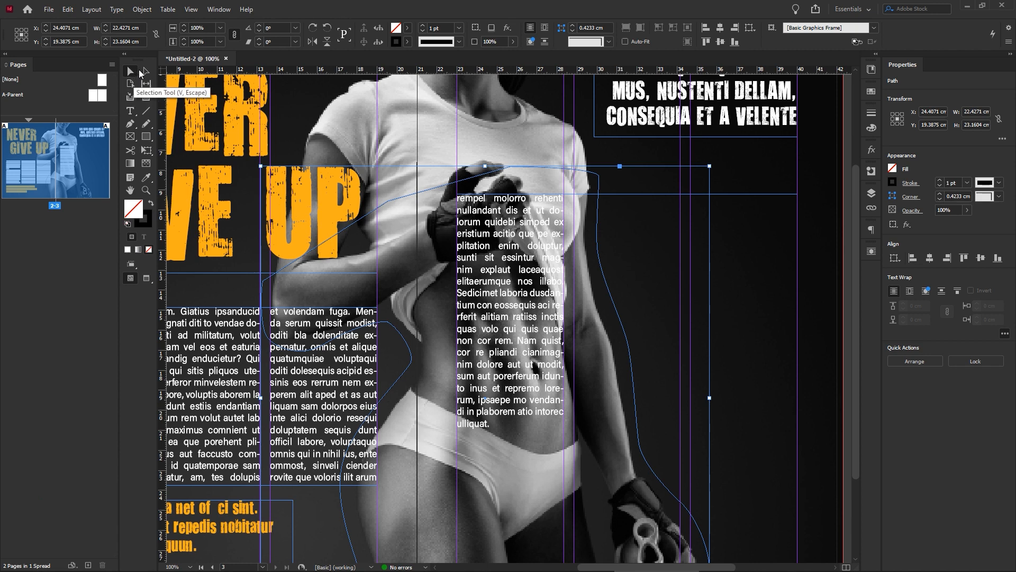
click(146, 71)
click(370, 208)
drag(390, 203, 404, 235)
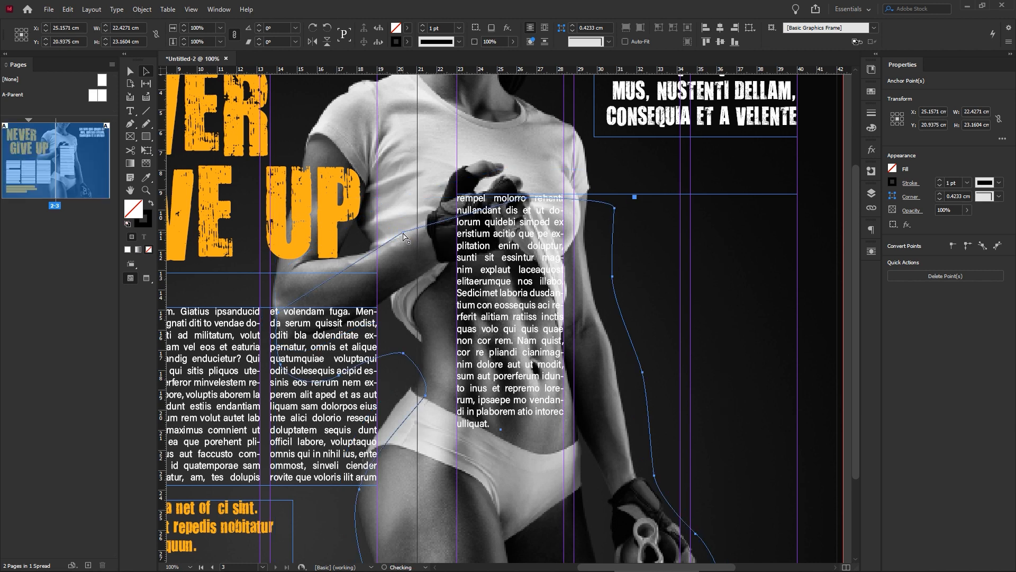
key(ctrl+z)
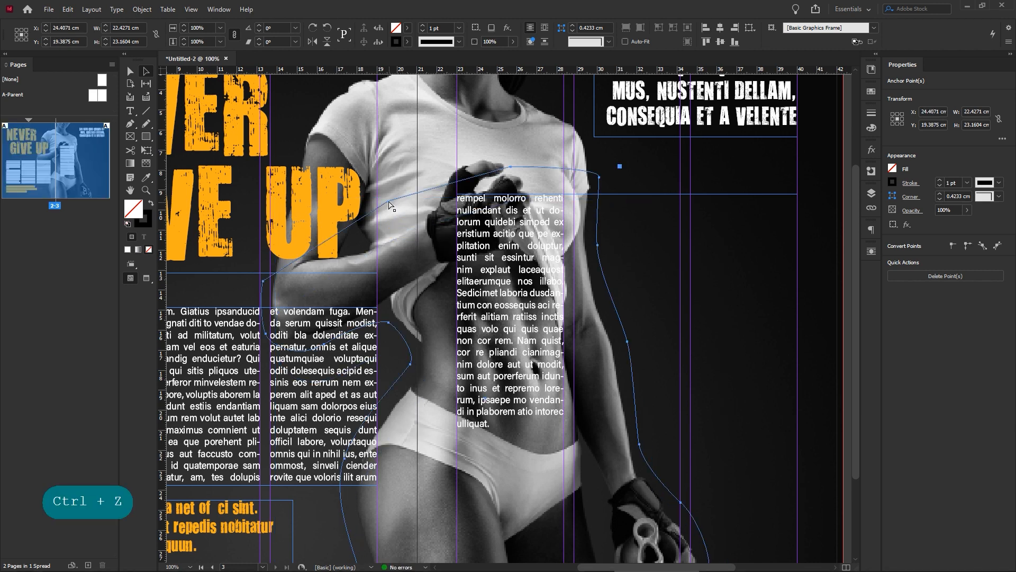
Step: Reshape the path across the chest by moving one anchor below the wrist and another above the fist at about X 22.3, Y 7.825 cm
click(391, 204)
click(396, 212)
drag(396, 212, 438, 276)
drag(510, 167, 443, 167)
Step: Fine-tune the path's anchors along the outer arm and move the elbow anchor to about X 13.4, Y 13.6 cm
click(602, 177)
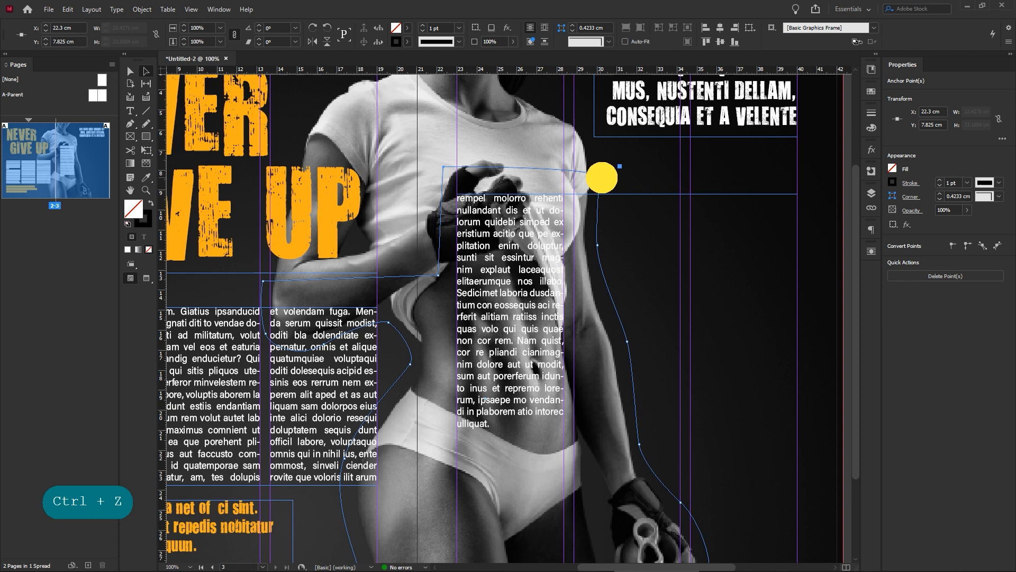
click(600, 246)
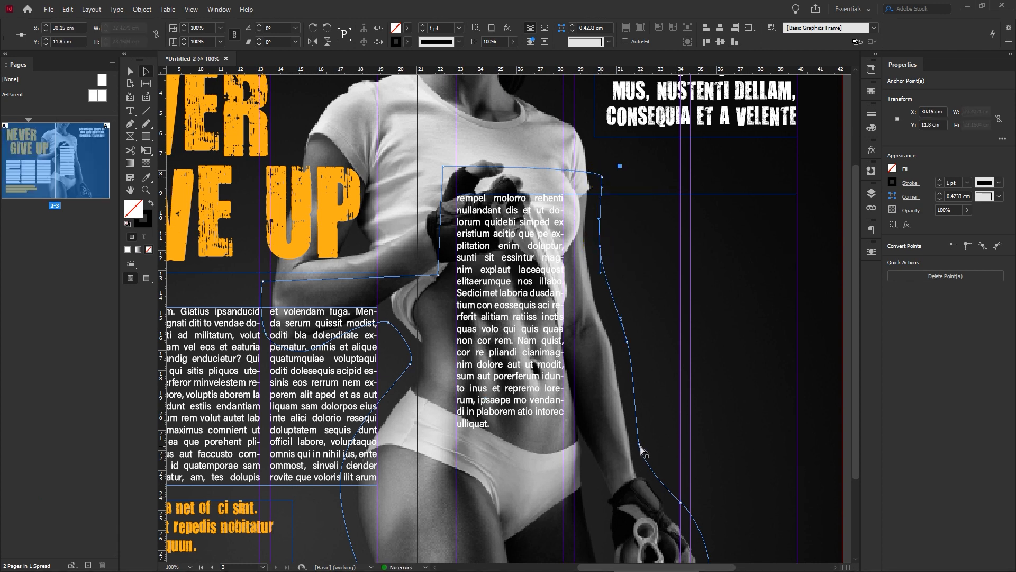
click(640, 445)
key(space)
drag(533, 410, 549, 299)
click(277, 225)
drag(278, 173, 280, 174)
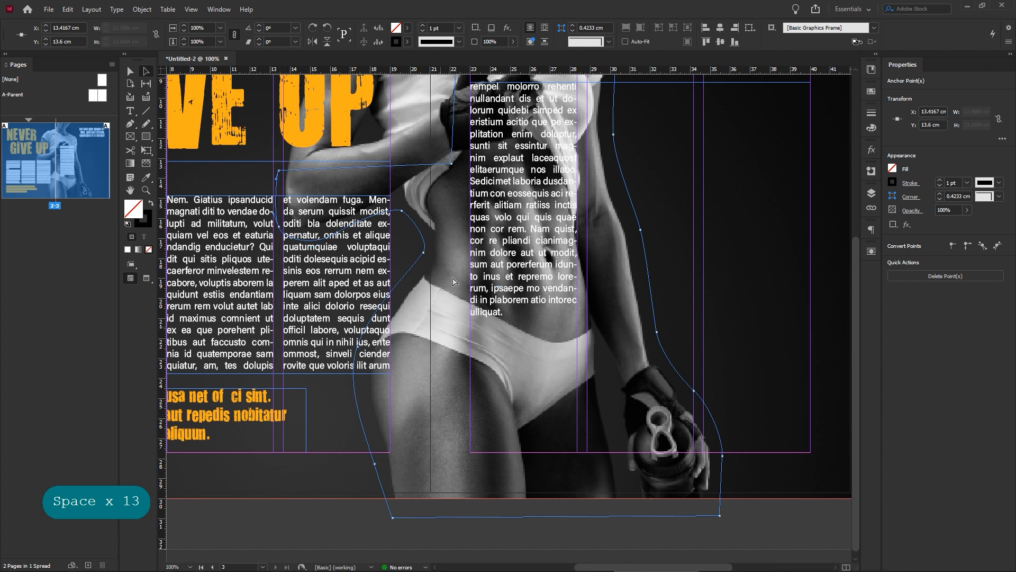
key(v)
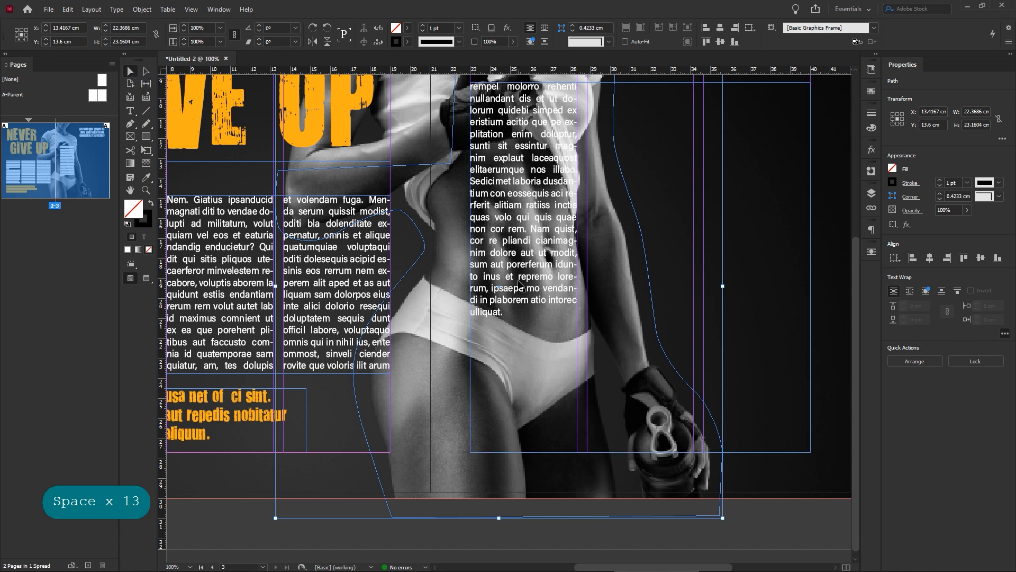
Step: Select the path outlining the woman and set its text wrap to follow the object shape with 0 cm offset
key(ctrl+minus)
click(786, 312)
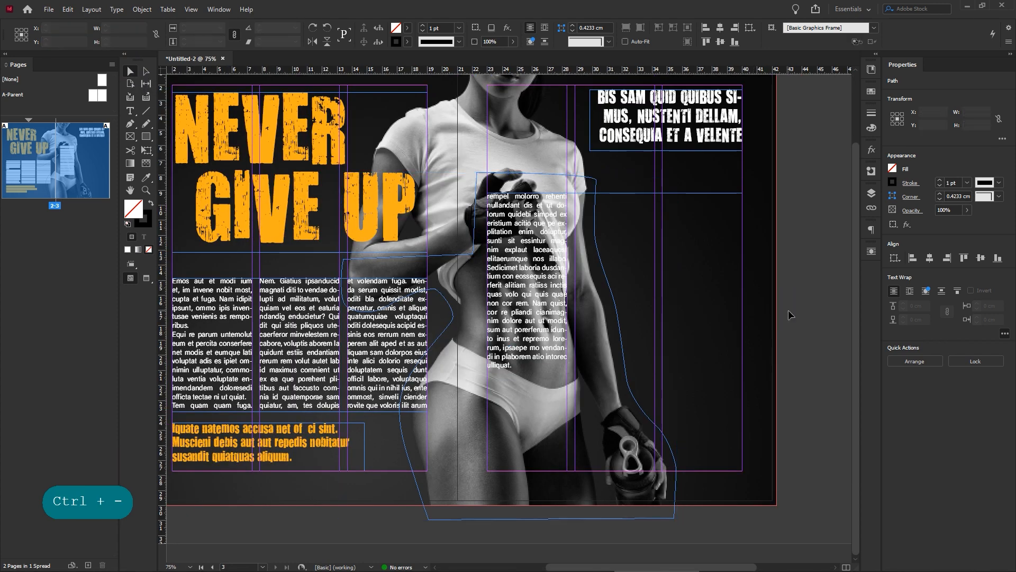
key(space)
drag(762, 302, 794, 311)
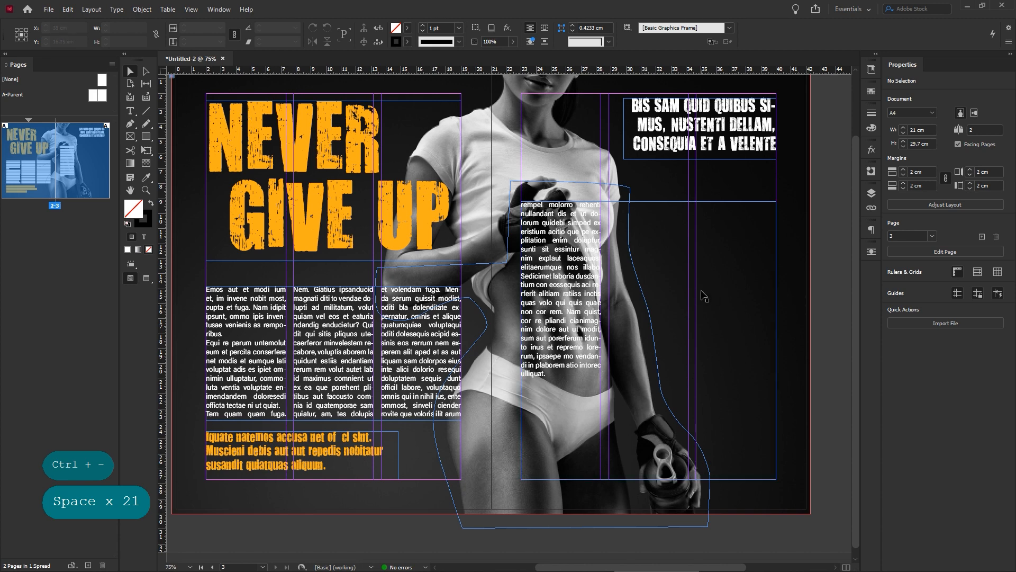
click(324, 343)
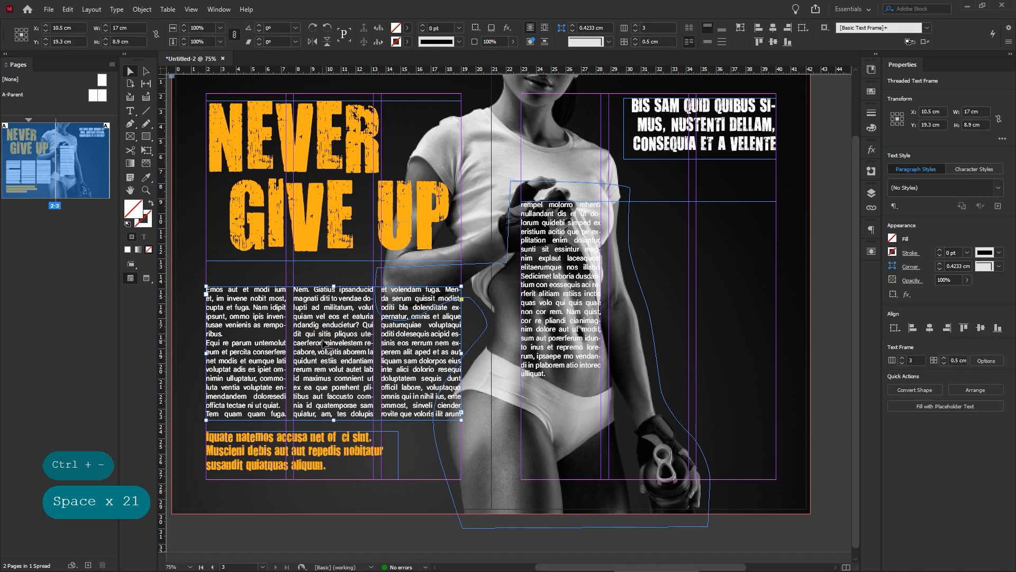
click(624, 189)
click(627, 191)
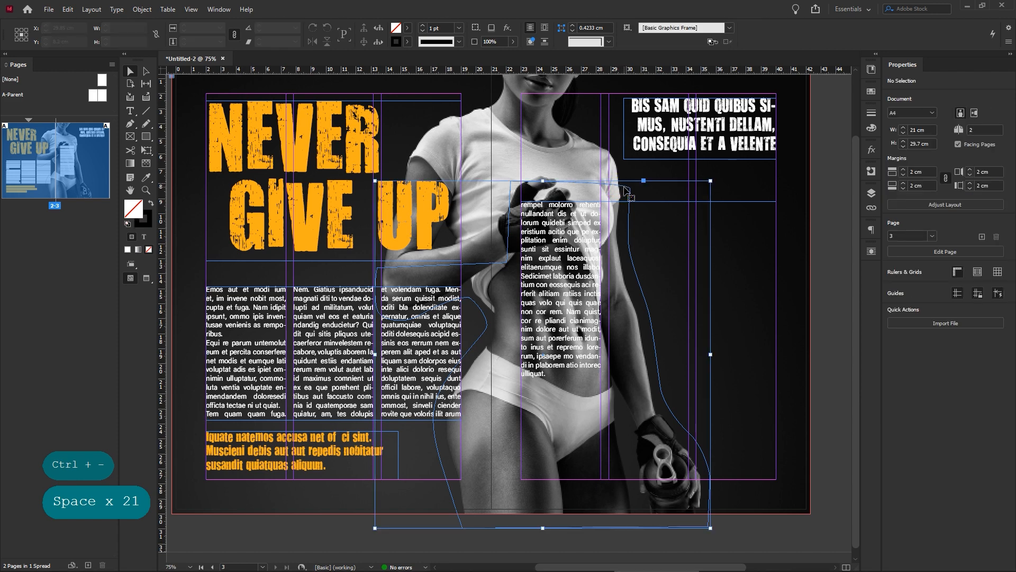
click(531, 43)
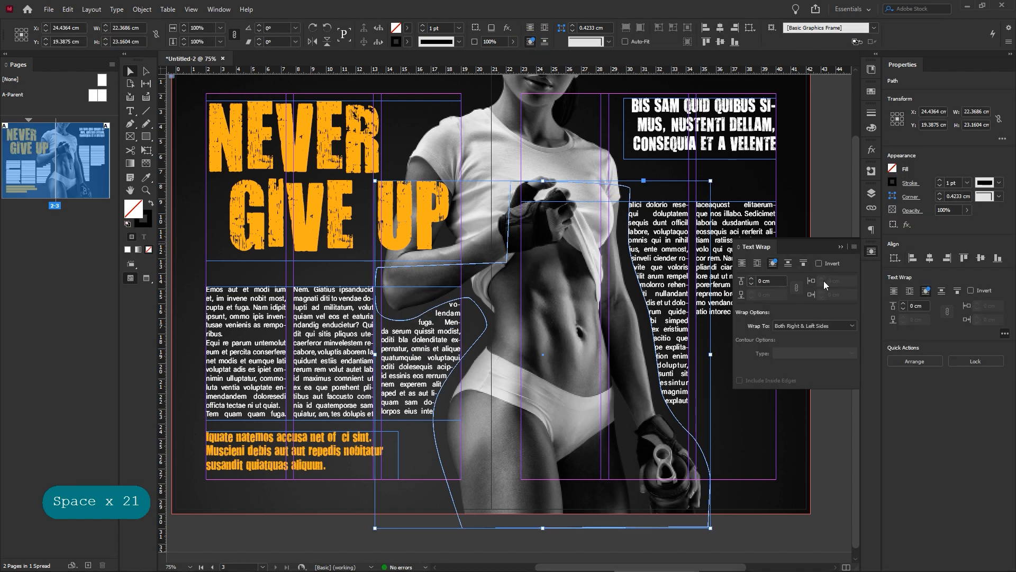
click(841, 248)
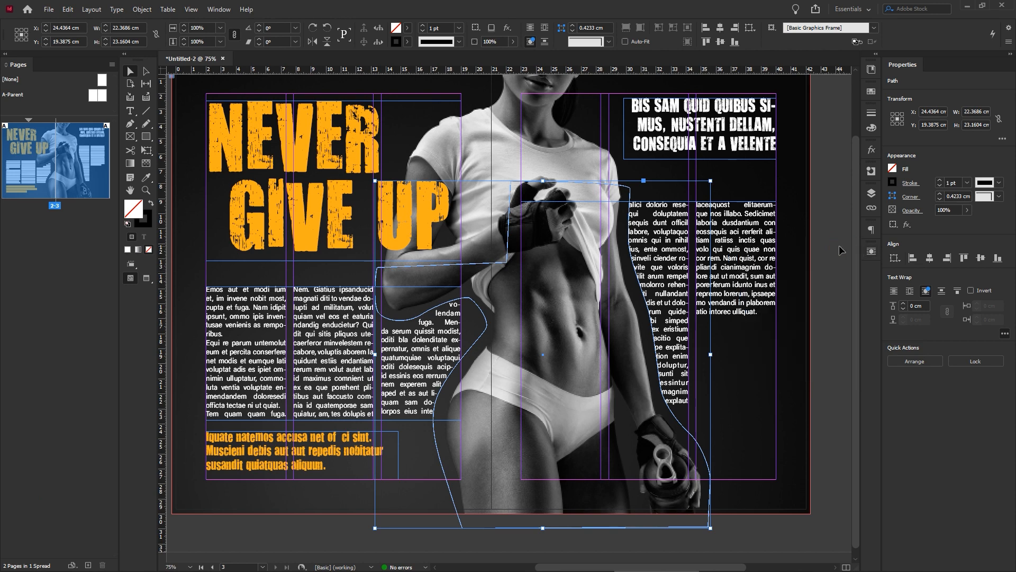
Step: Set the outline path's stroke to None and preview the spread without guides
click(893, 182)
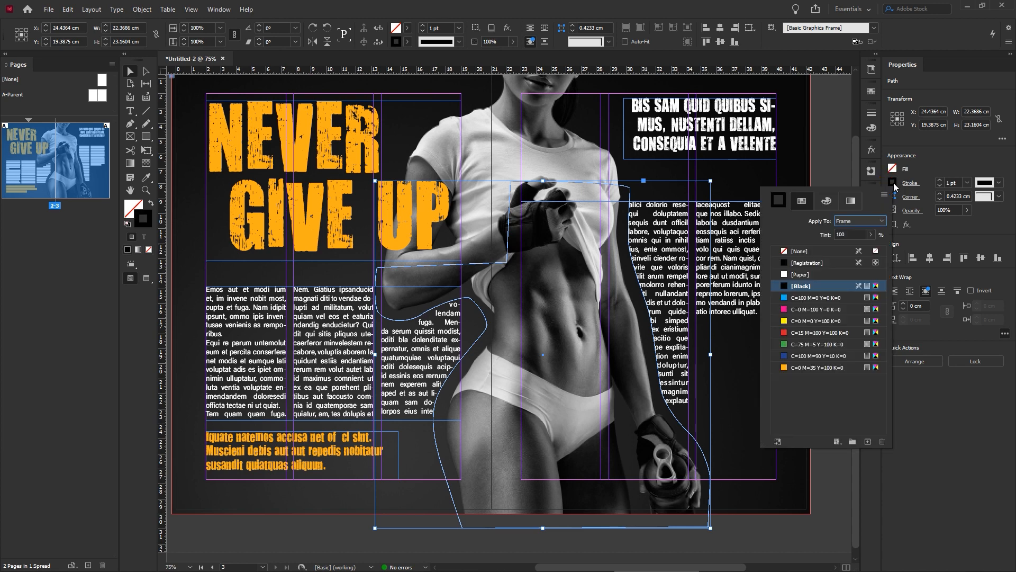
click(802, 254)
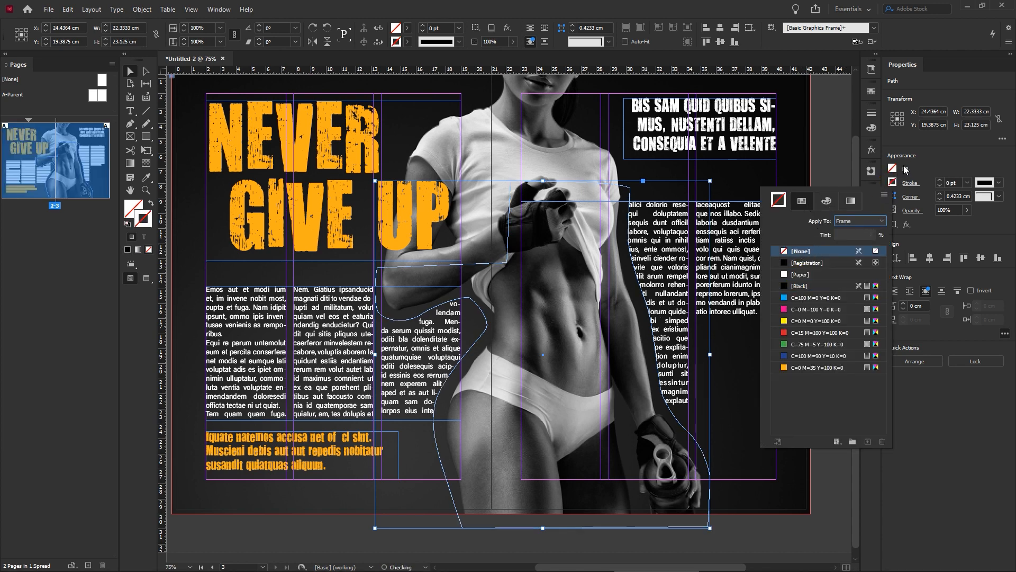
click(936, 151)
click(827, 265)
key(w)
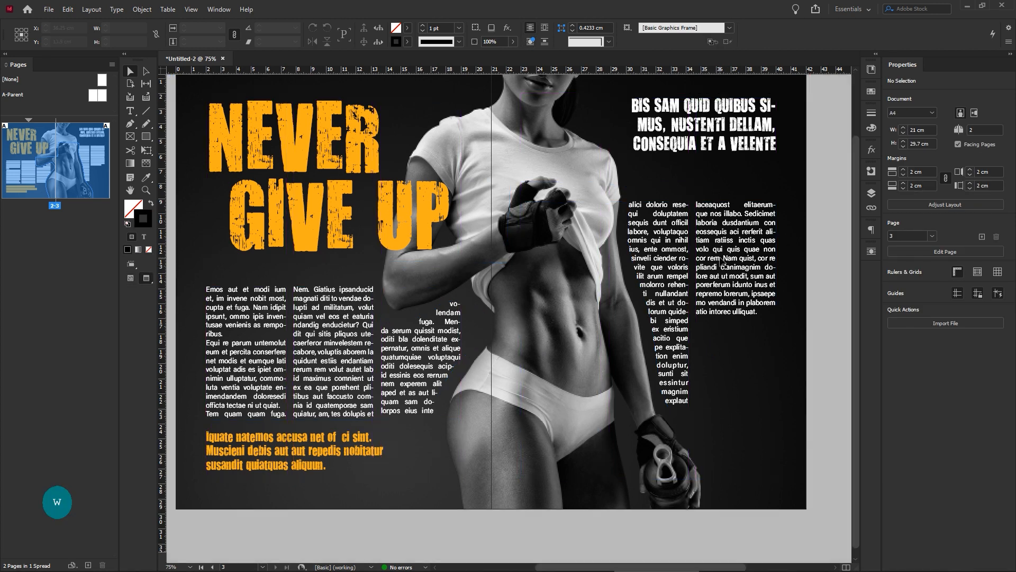
Step: Replace all the threaded body text with fresh placeholder text and end its last line with a full stop
click(341, 373)
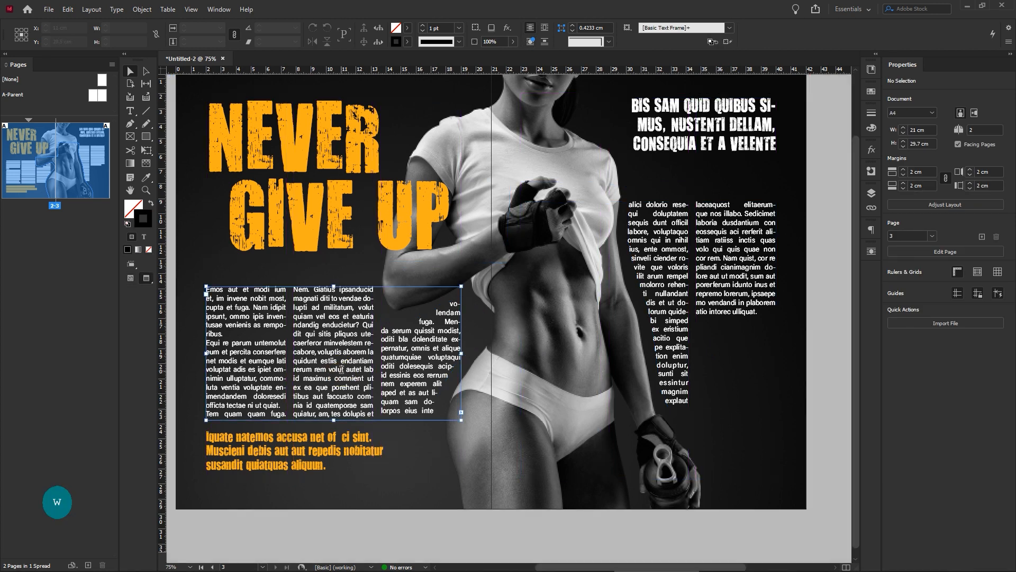
double_click(341, 373)
key(ctrl+a)
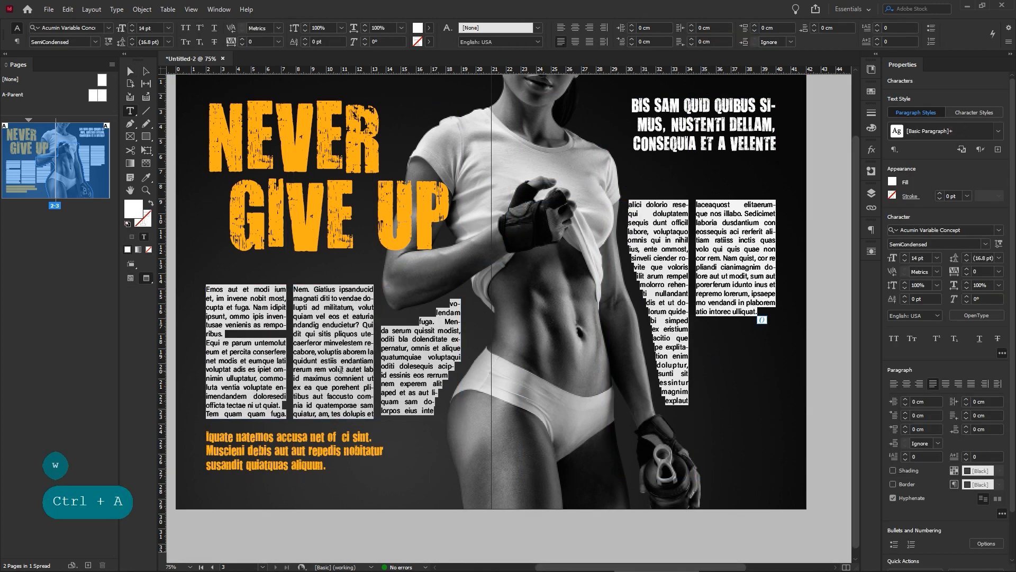
key(BackSpace)
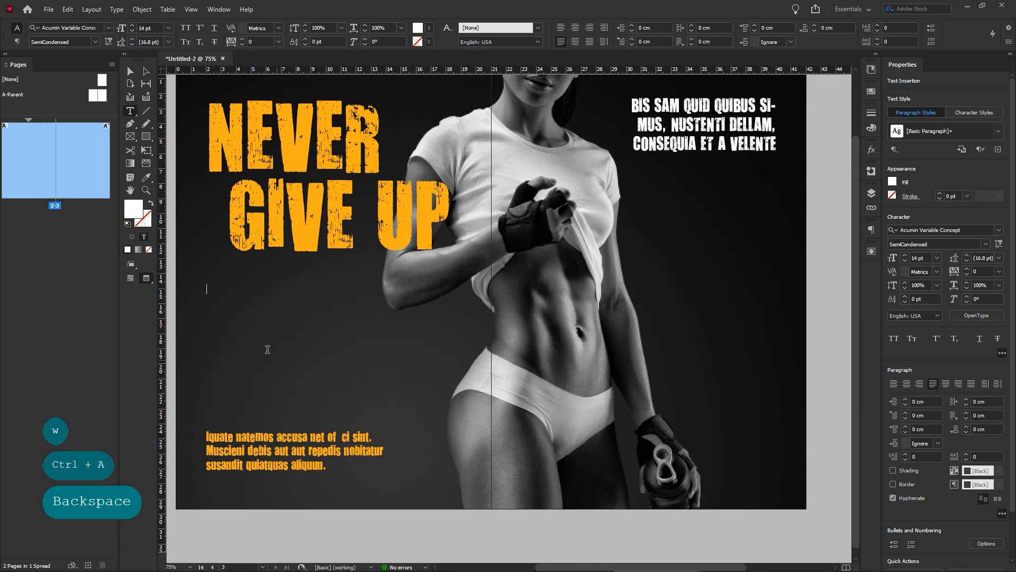
right_click(236, 319)
click(282, 464)
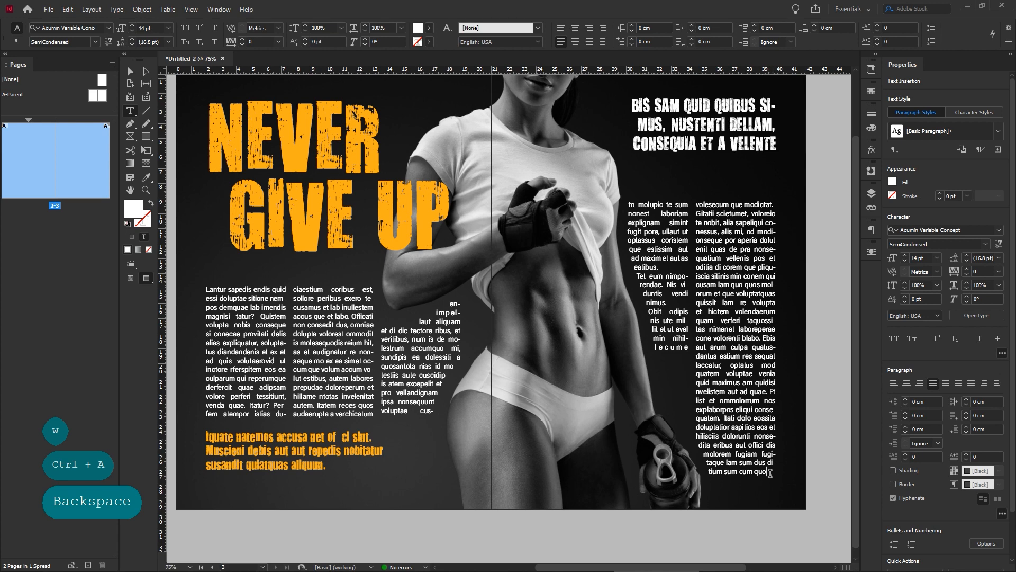
text(.)
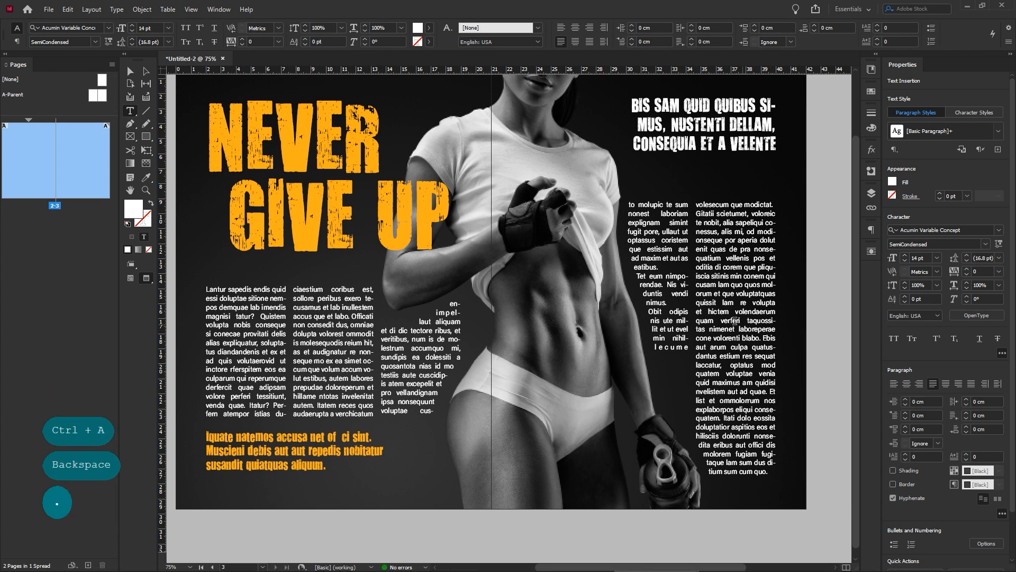
click(131, 71)
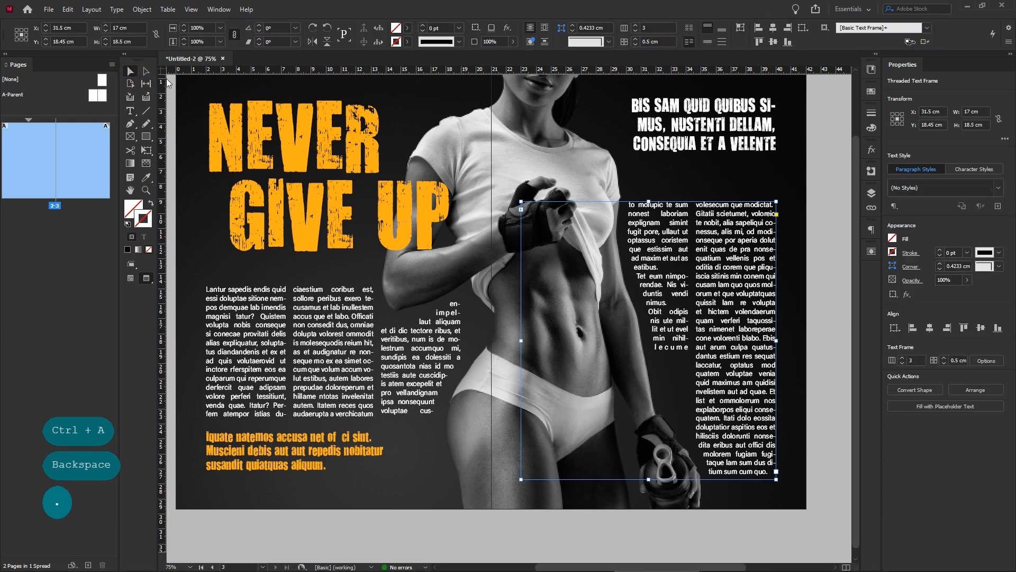
click(819, 300)
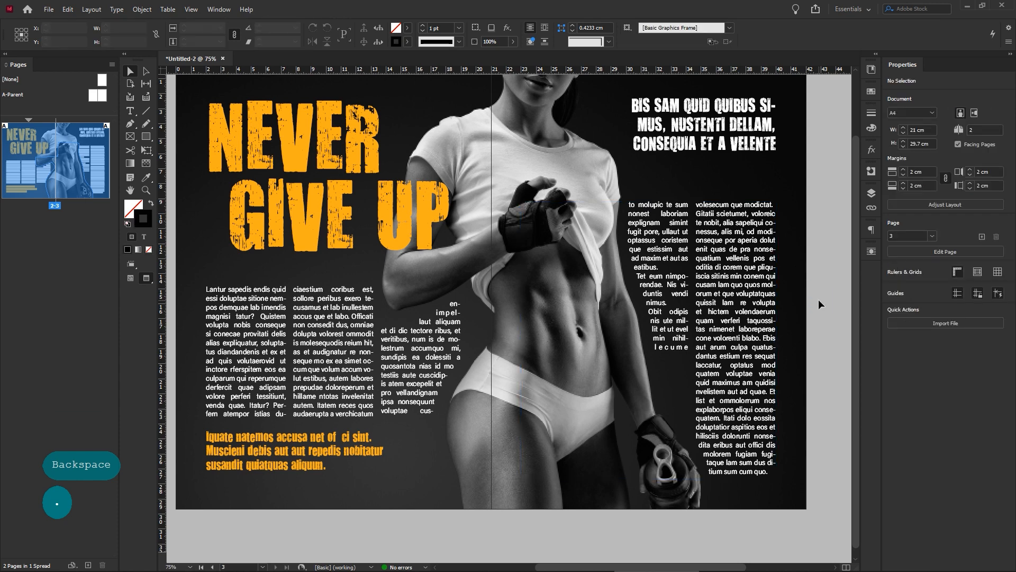
Step: Move the white pull quote frame straight down to about Y 5.075 cm
scroll(819, 299, up, 1)
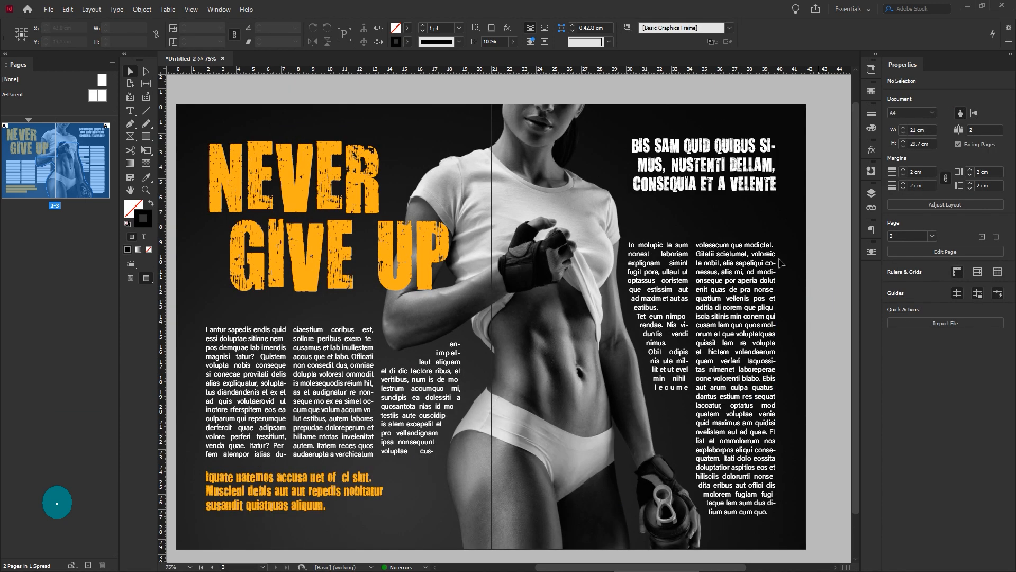
drag(733, 164, 743, 180)
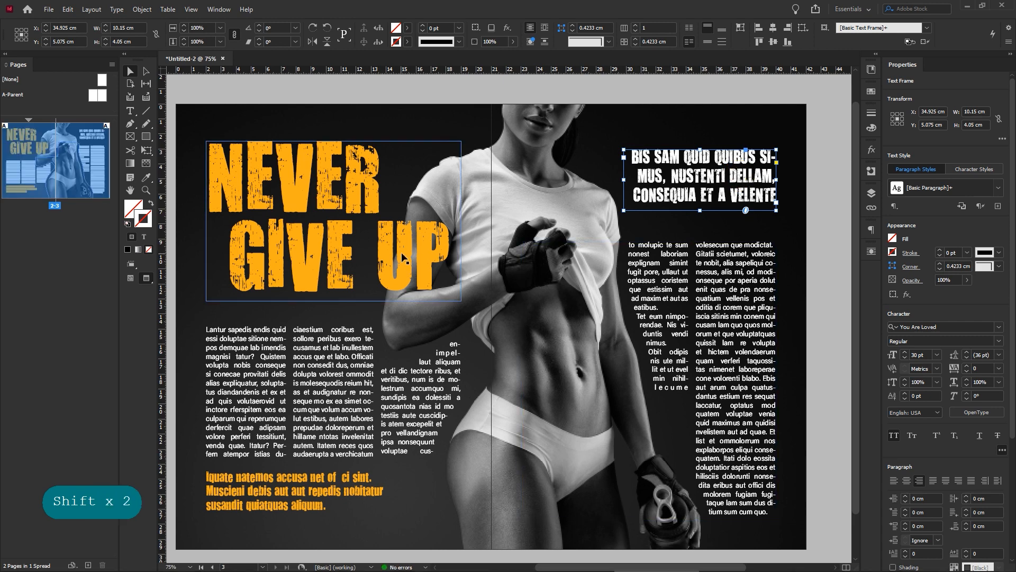
key(space)
drag(470, 316, 487, 308)
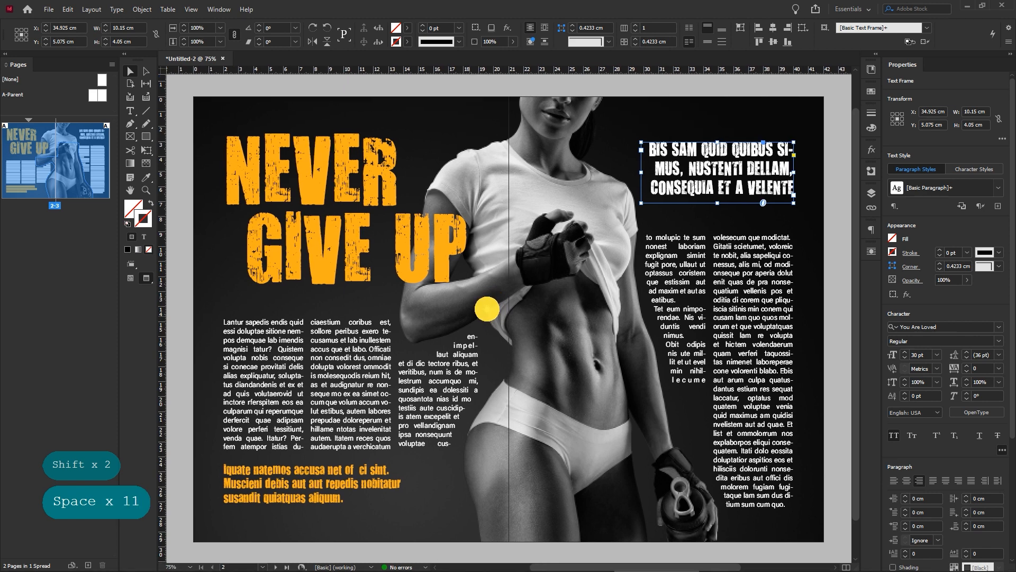
click(178, 221)
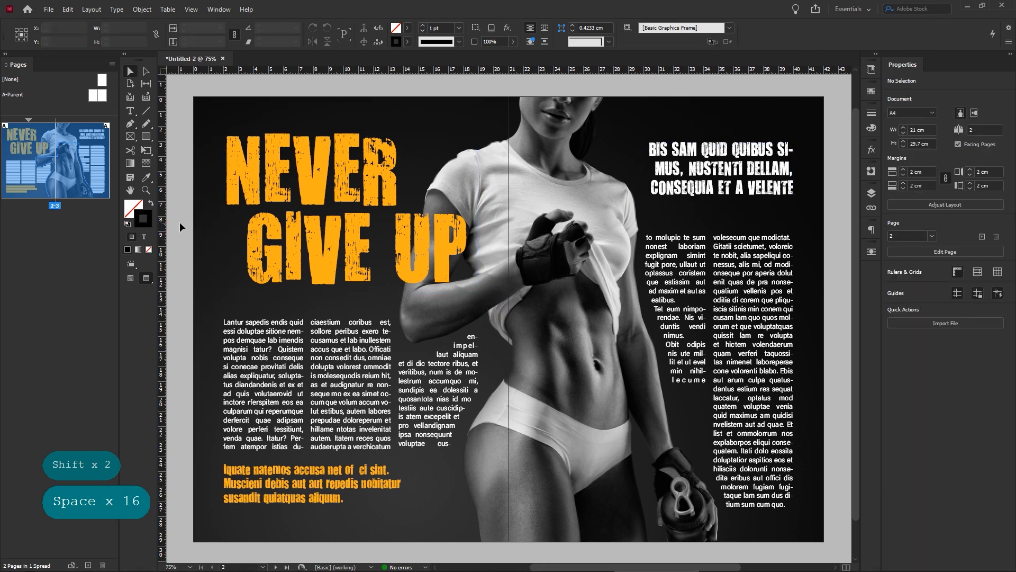
Step: Rotate the headline, both body text frames and both pull quotes together by about 3.25° counterclockwise
click(249, 483)
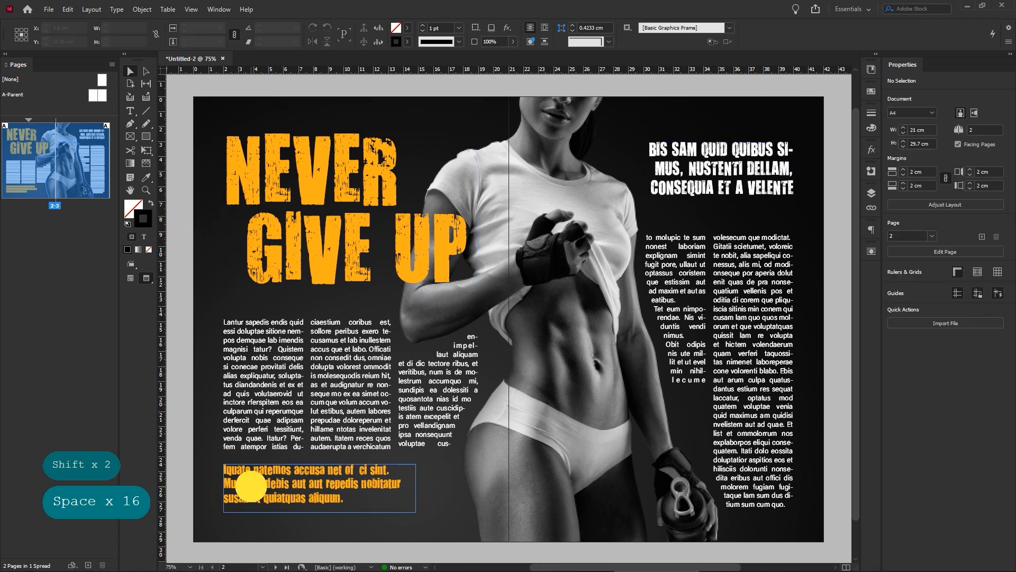
shift+click(340, 270)
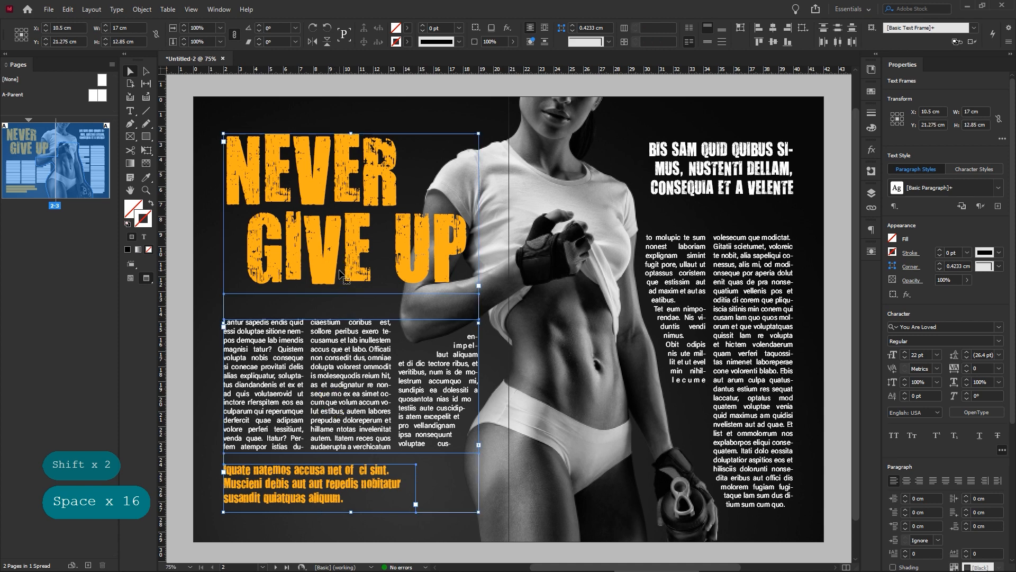
shift+click(789, 363)
shift+click(755, 189)
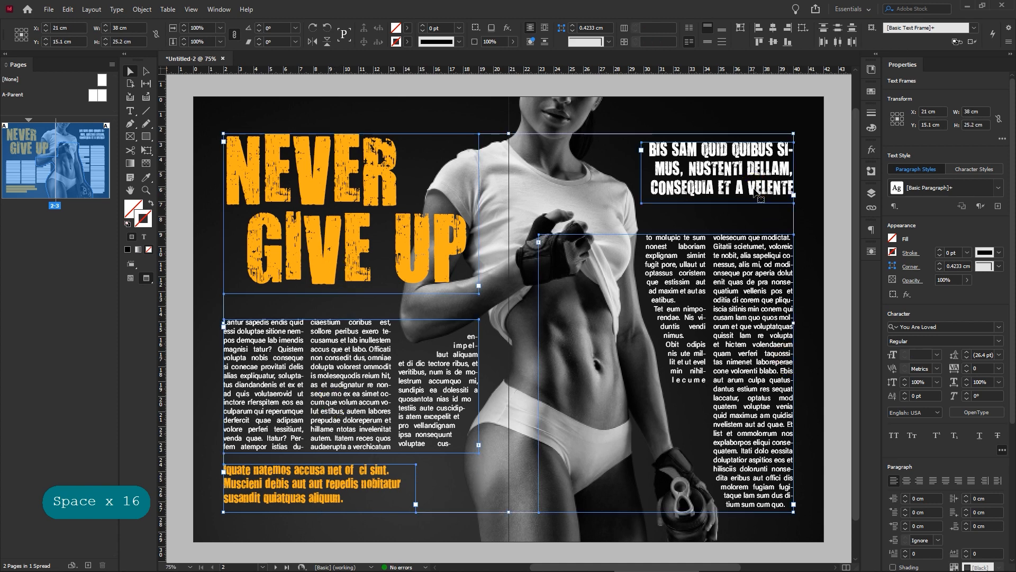
drag(803, 521, 823, 510)
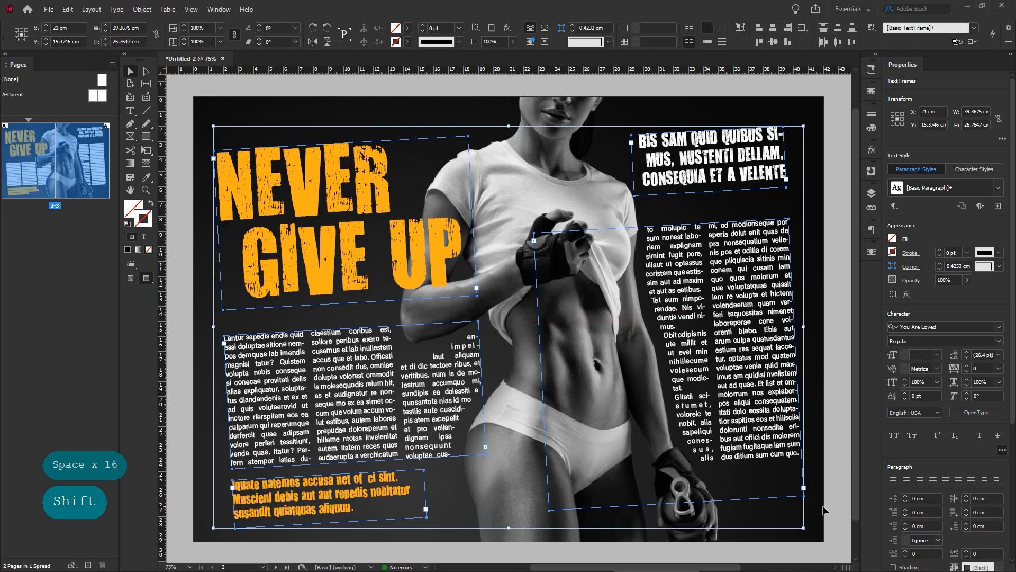
click(833, 464)
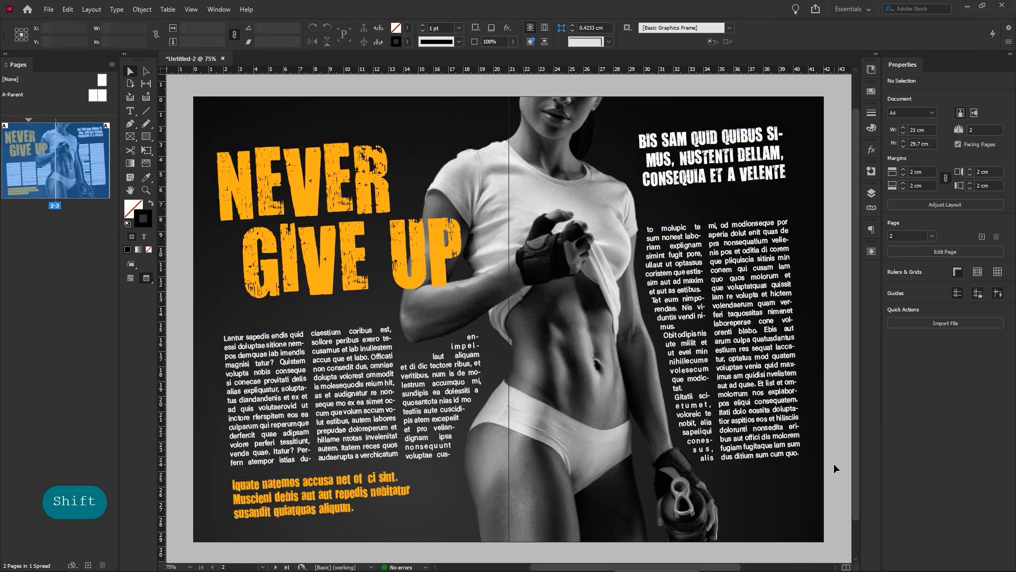
Step: Rotate the orange NEVER GIVE UP headline frame further to about 11.5° and fine-tune its position
click(459, 284)
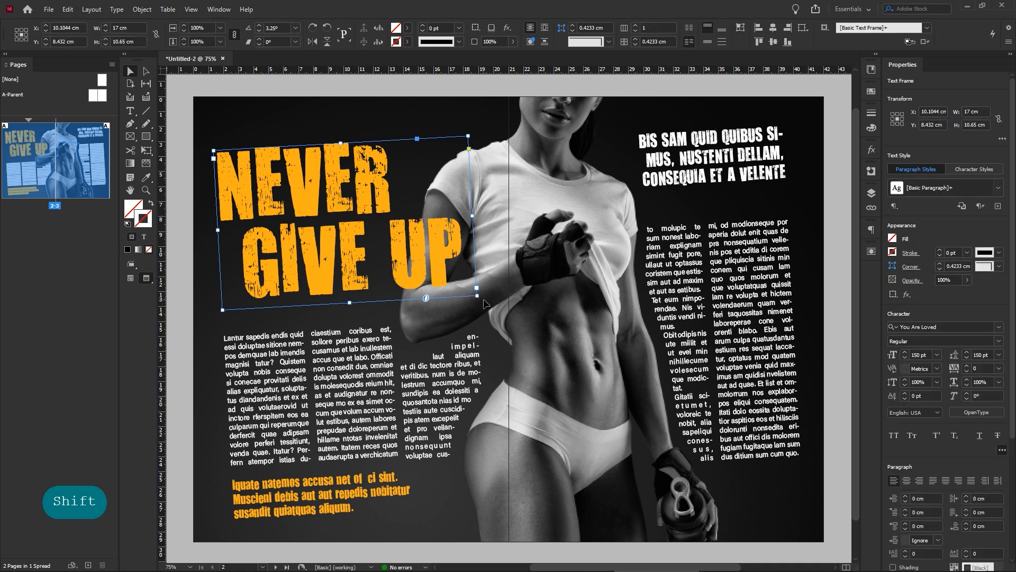
click(488, 298)
click(460, 284)
drag(482, 300, 494, 275)
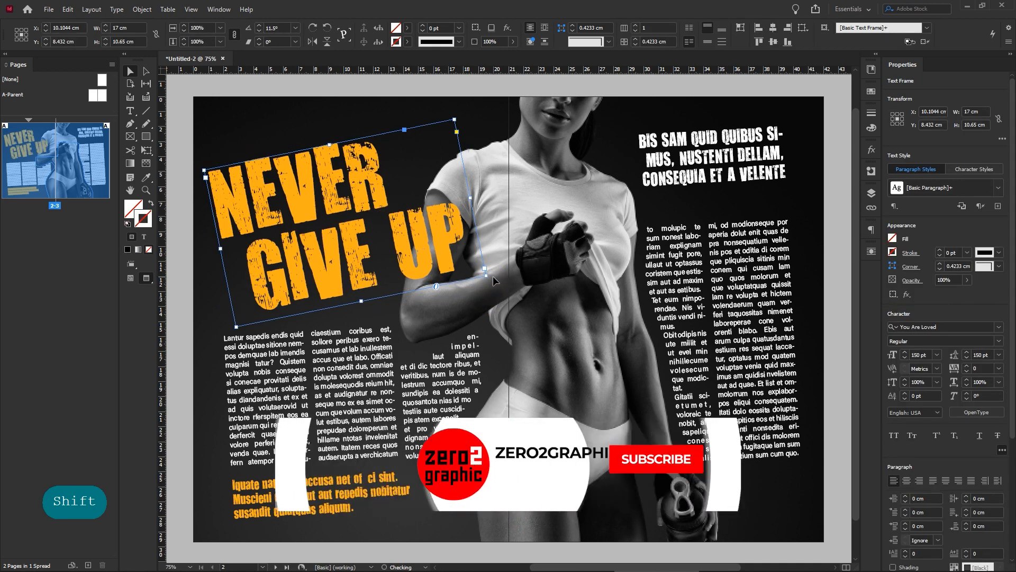
mouse_move(416, 243)
mouse_down()
mouse_move(423, 249)
mouse_move(415, 243)
mouse_up()
Step: Shift the tilted white pull quote slightly right and down to sit closer above the body columns
click(773, 172)
drag(773, 172, 779, 175)
click(830, 341)
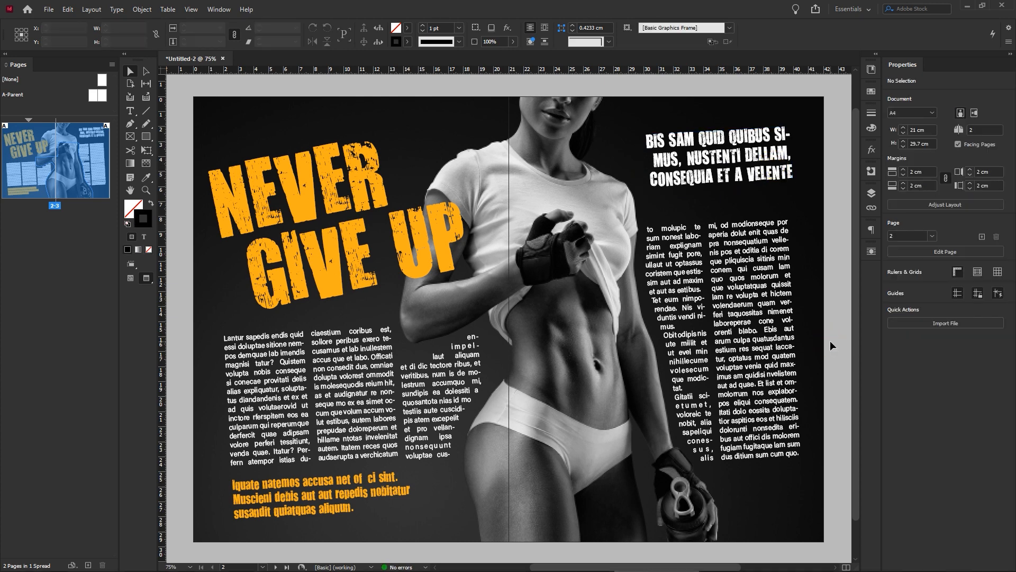
Step: Select all the threaded body text and set the space between paragraphs of the same style to 0.4 cm
click(353, 385)
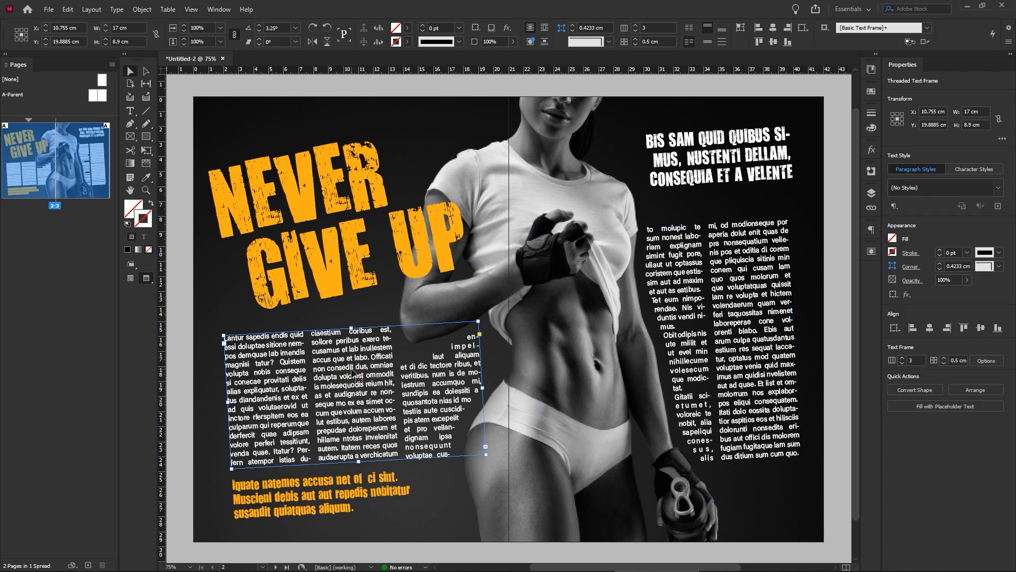
double_click(353, 373)
key(ctrl+a)
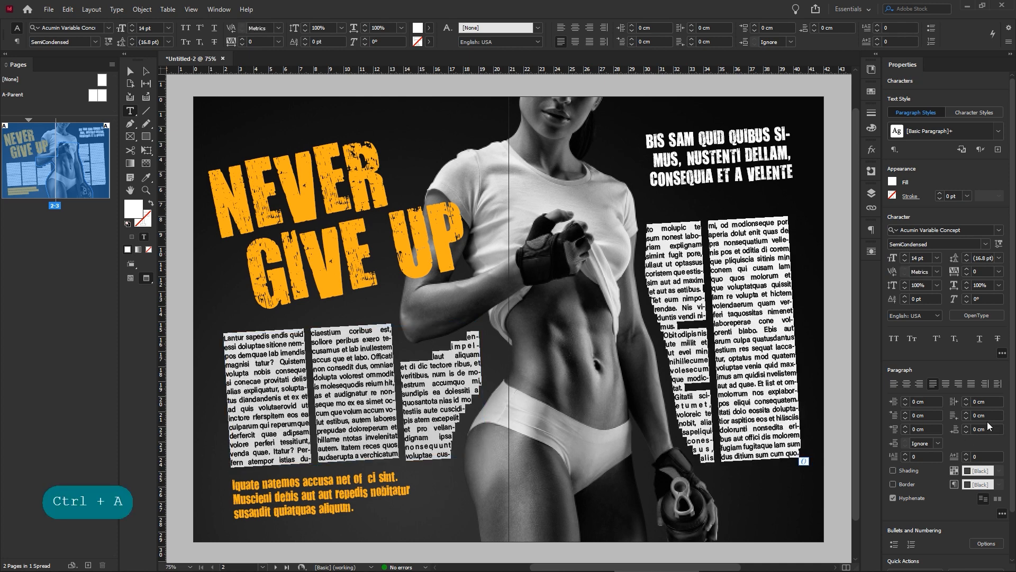
scroll(979, 403, down, 2)
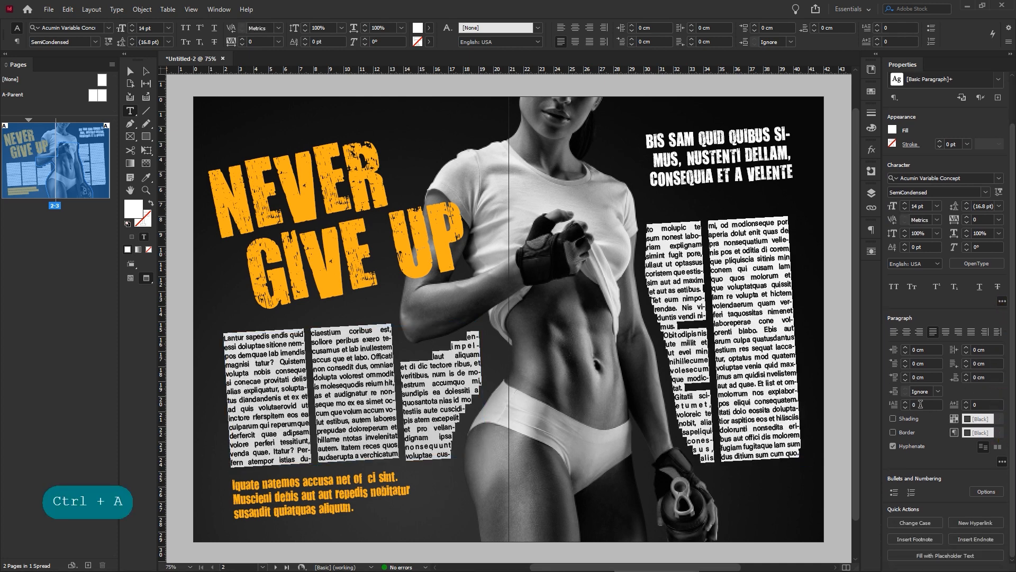
click(935, 392)
click(932, 439)
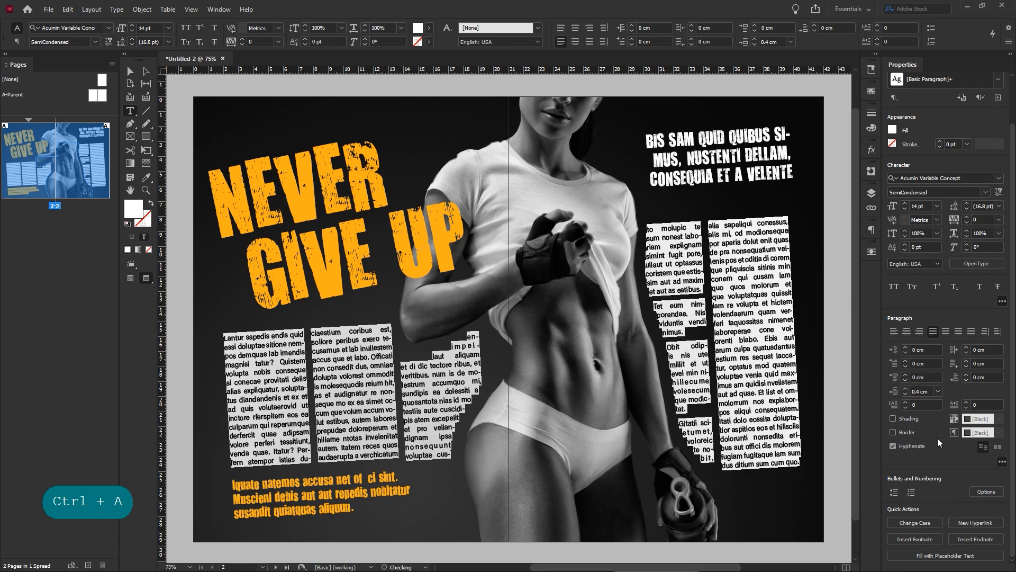
Step: Give the body text paragraphs a one-character drop cap two lines deep
click(905, 402)
click(904, 401)
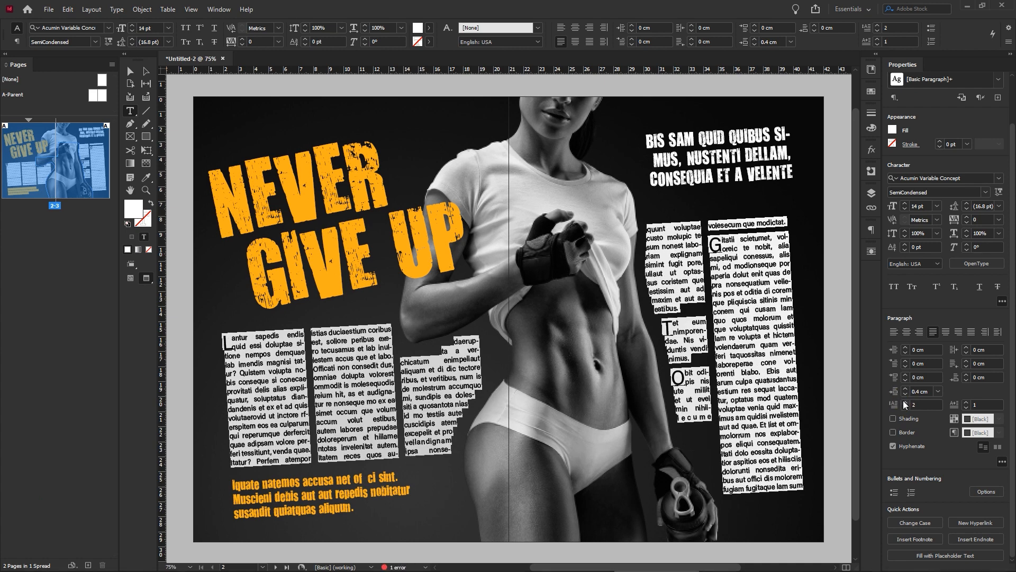
key(Escape)
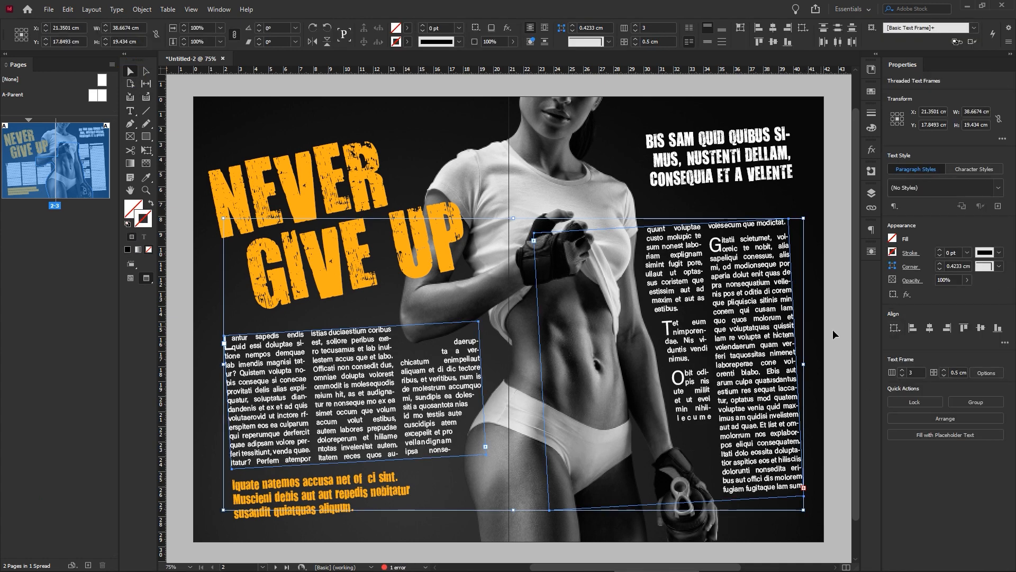
click(830, 327)
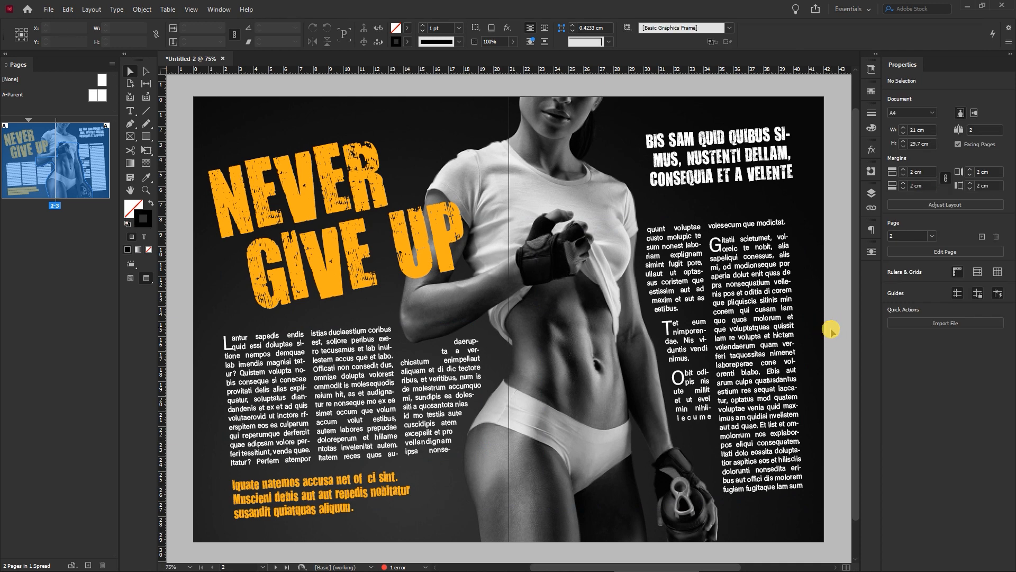
Step: Switch to Illustrator and copy the zigzag brush stroke in the upper-left corner of the 4771318.ai artboard
key(space)
mouse_move(830, 329)
mouse_down()
mouse_move(816, 329)
mouse_move(828, 325)
mouse_up()
mouse_move(402, 564)
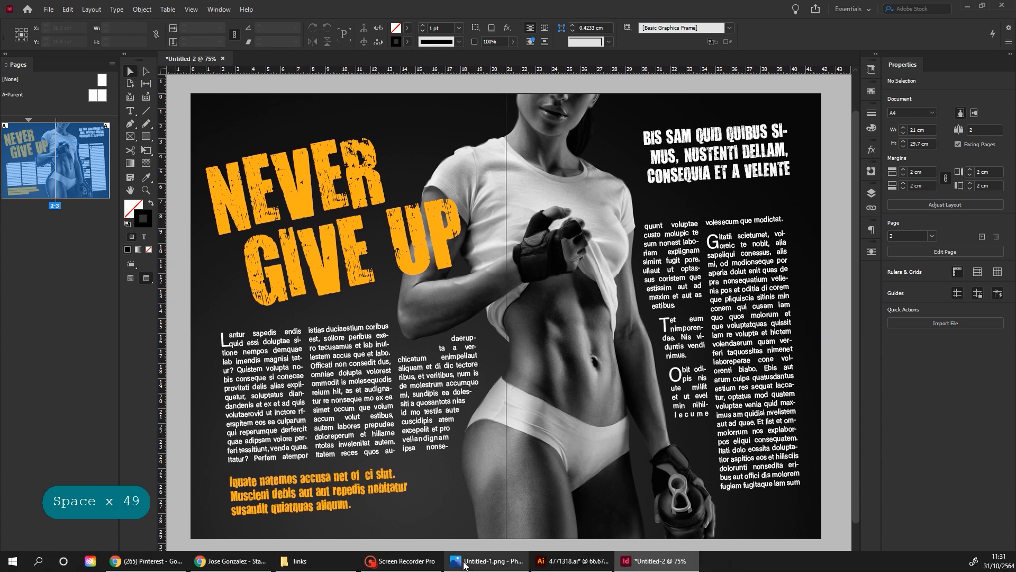
click(582, 564)
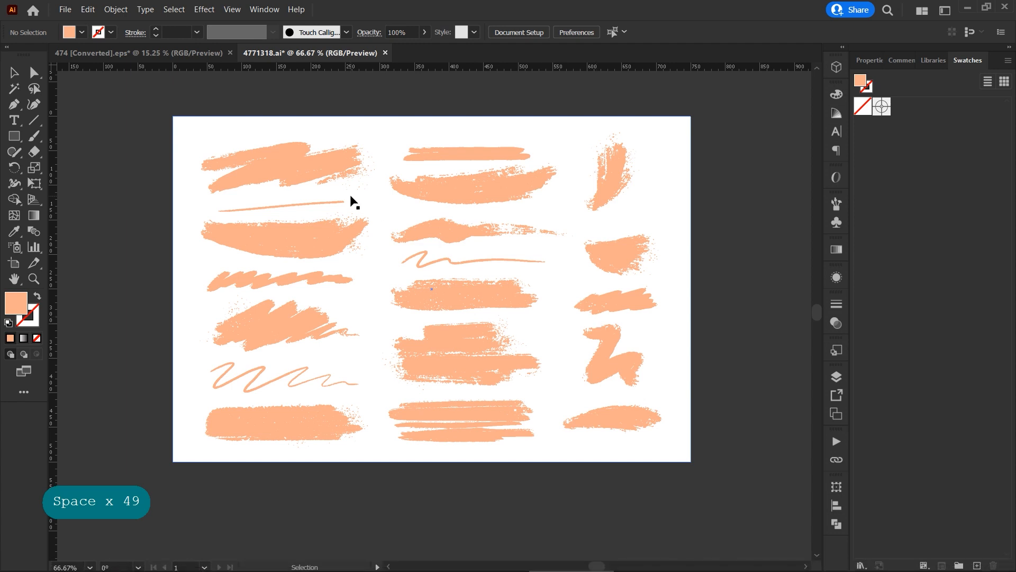
click(324, 163)
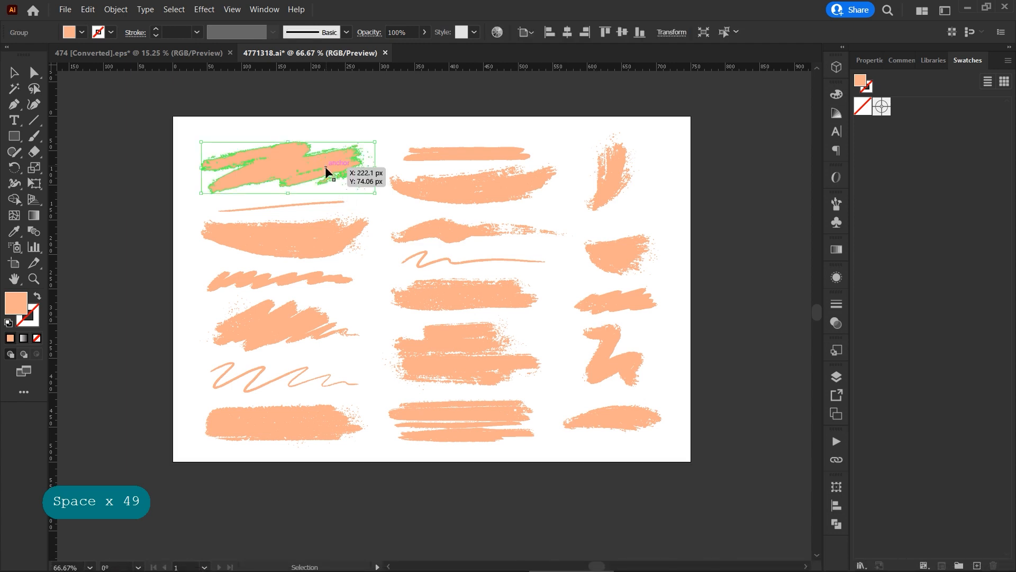
click(88, 10)
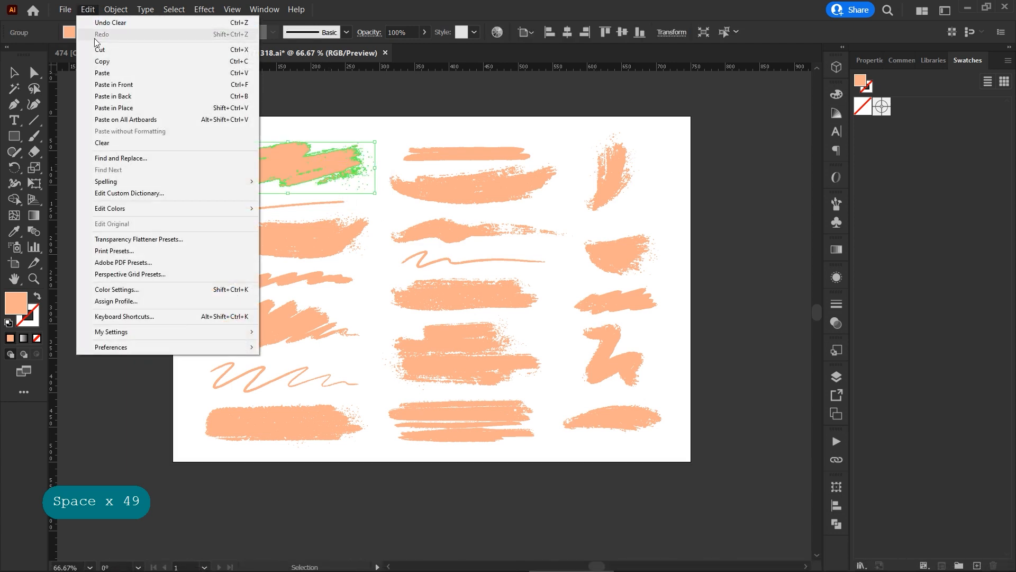
click(102, 61)
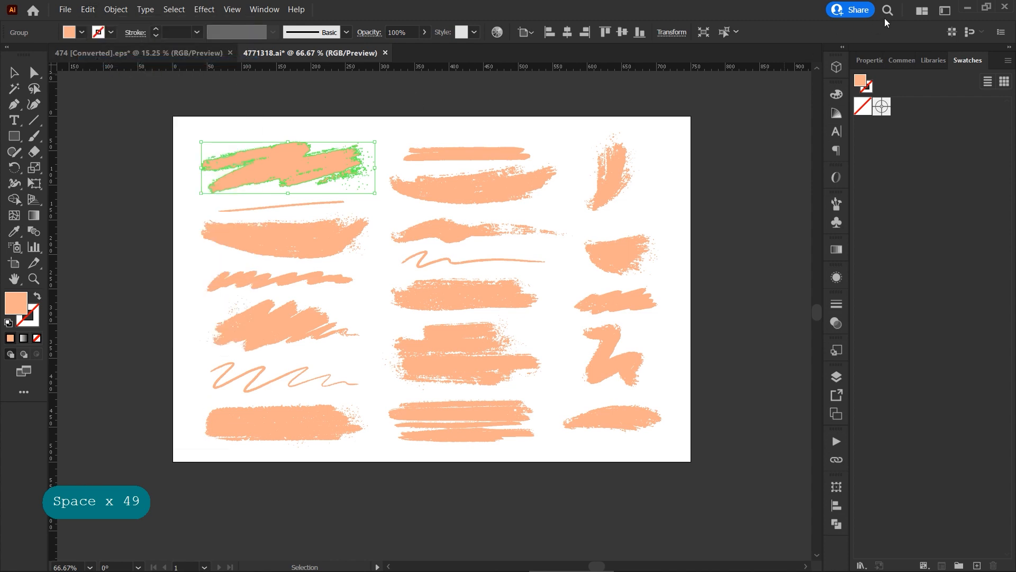
Step: Return to InDesign, paste the brush stroke, enlarge it to about 17 cm wide and tilt it about 7° over the white pull quote
click(966, 10)
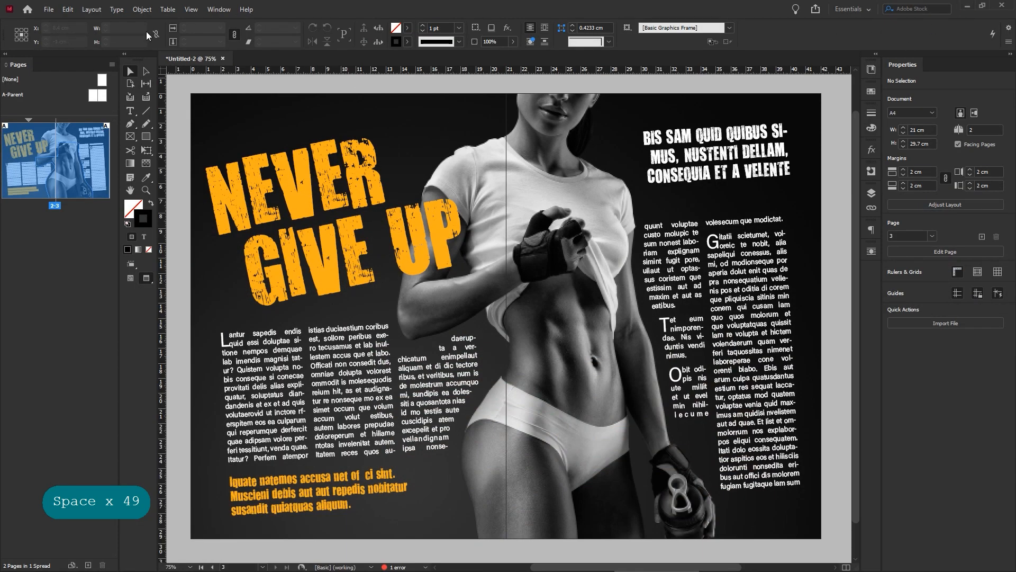
click(70, 10)
click(79, 71)
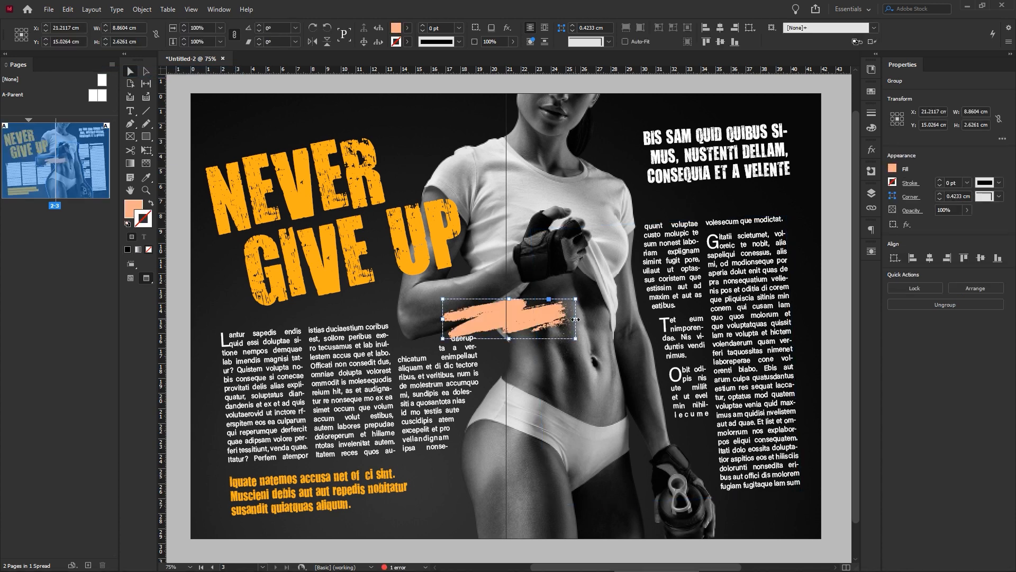
mouse_move(576, 320)
mouse_down()
mouse_move(637, 320)
mouse_move(690, 296)
mouse_move(703, 305)
mouse_up()
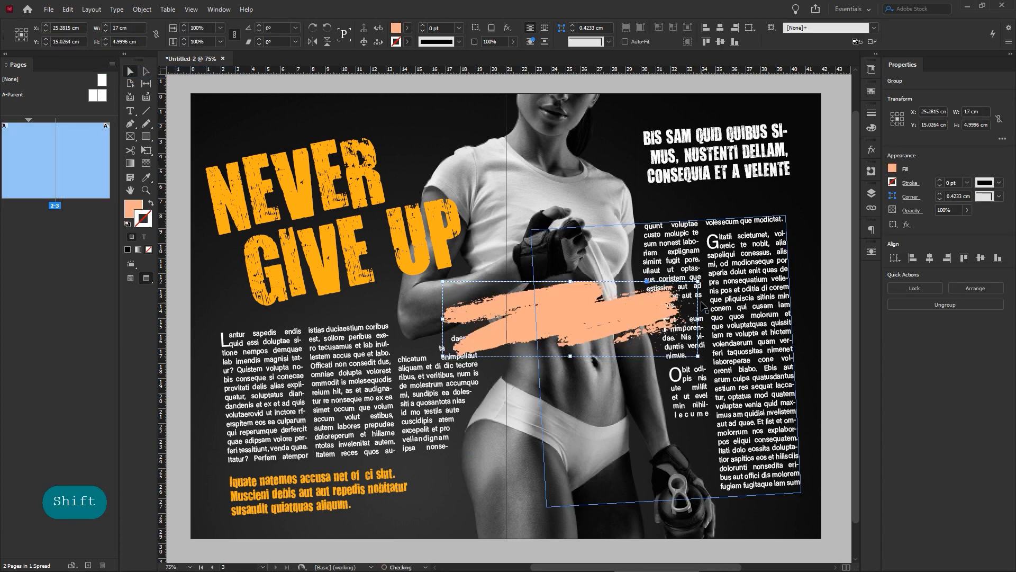
drag(704, 357, 708, 331)
mouse_move(574, 323)
mouse_down()
mouse_move(721, 158)
mouse_move(779, 148)
mouse_up()
Step: Arrange the brush stroke behind the white pull quote text but in front of the background photo
right_click(756, 143)
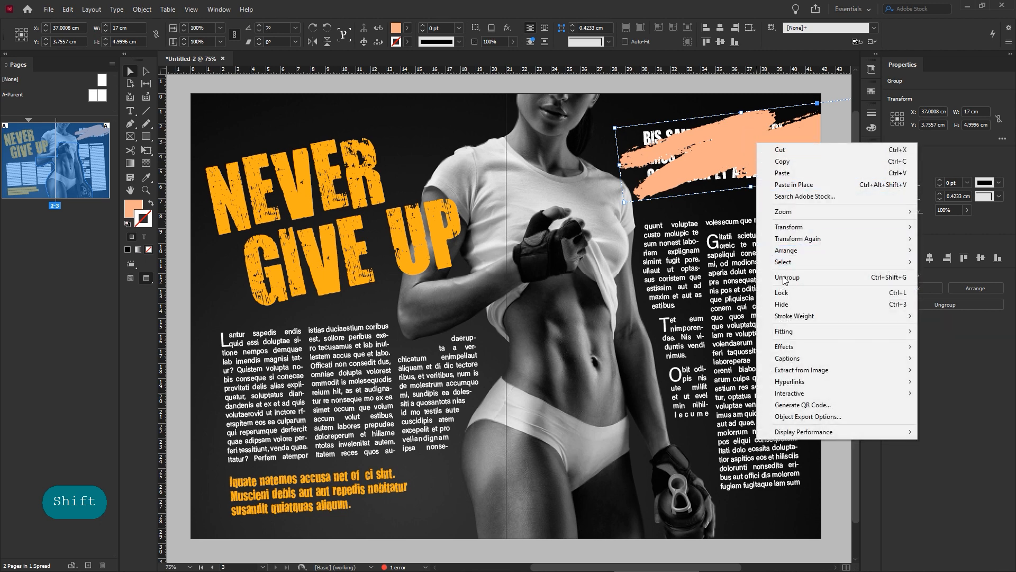
mouse_move(799, 252)
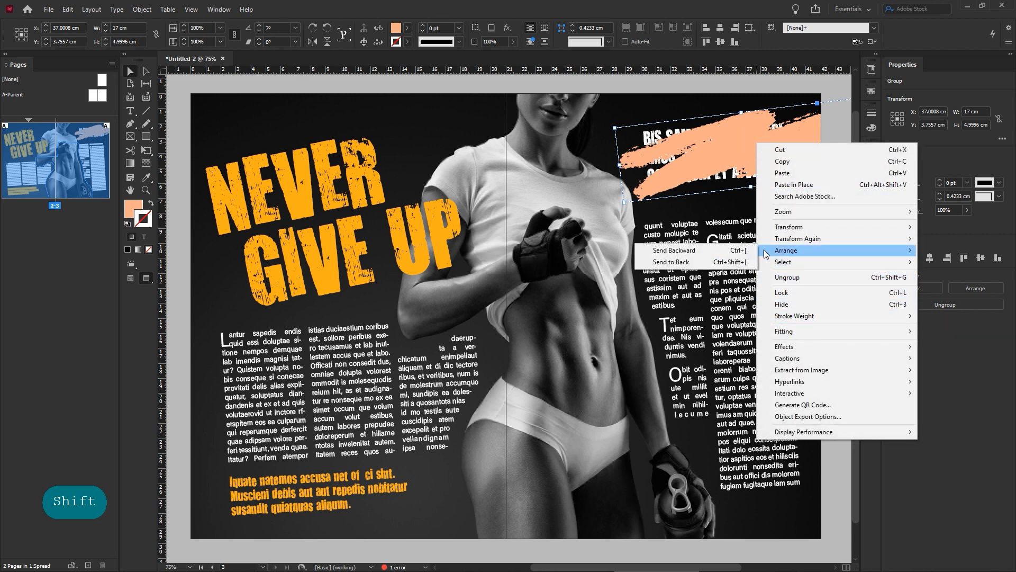
click(744, 262)
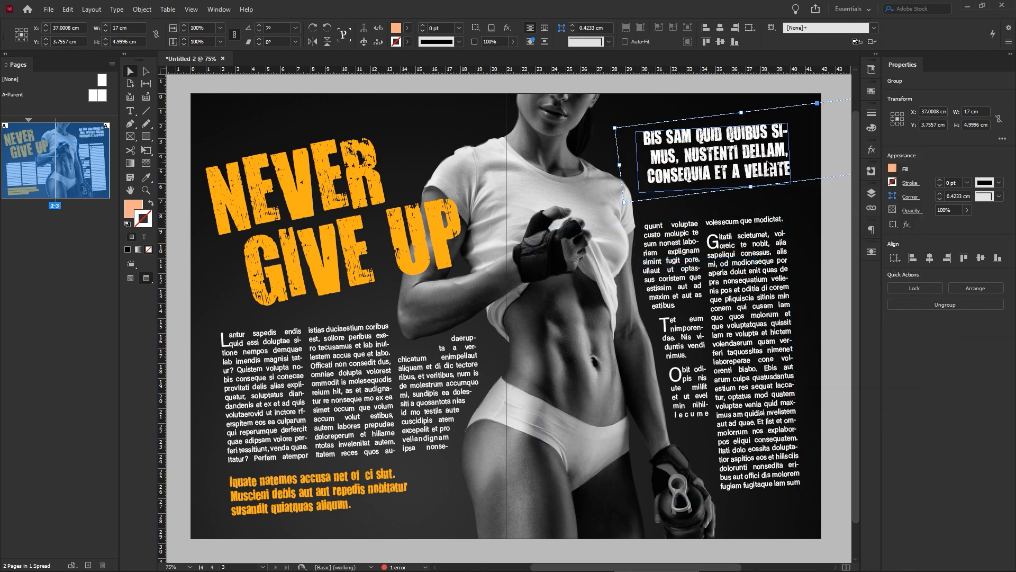
right_click(791, 114)
mouse_move(833, 223)
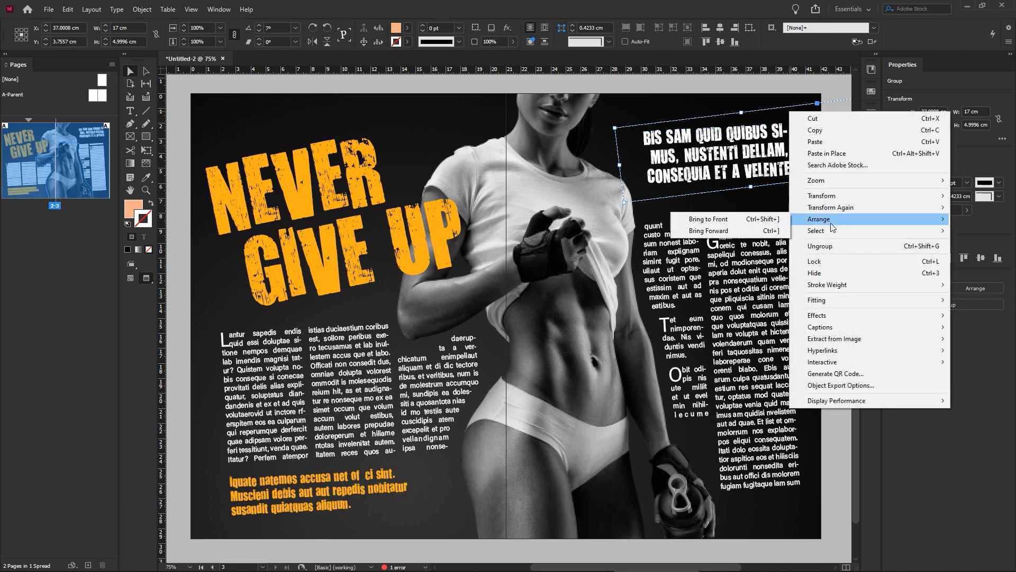
click(775, 231)
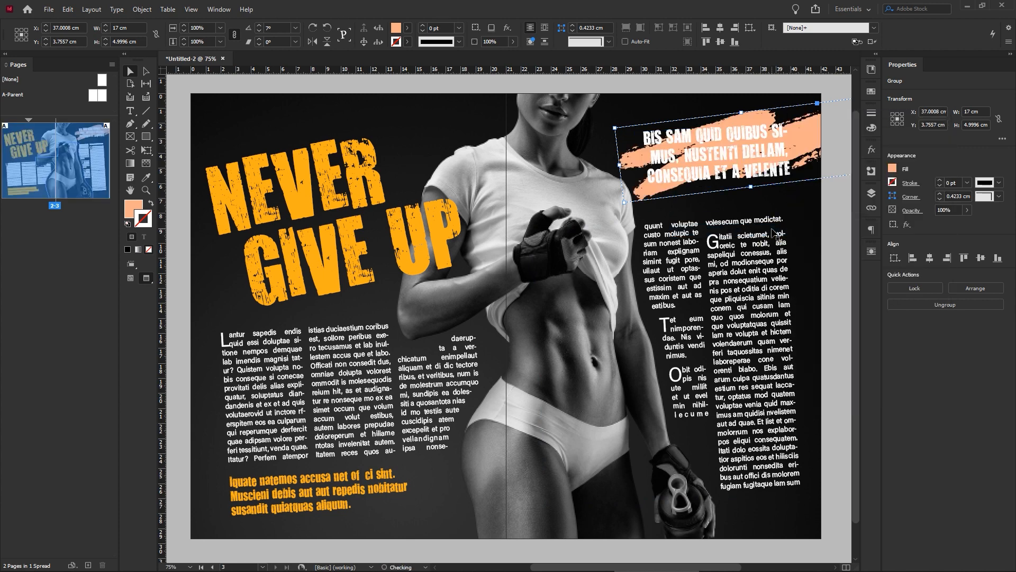
Step: Fill the brush stroke with the C=0 M=35 Y=100 K=0 orange swatch and readjust its tilt to 3.25° and its position behind the pull quote
click(893, 169)
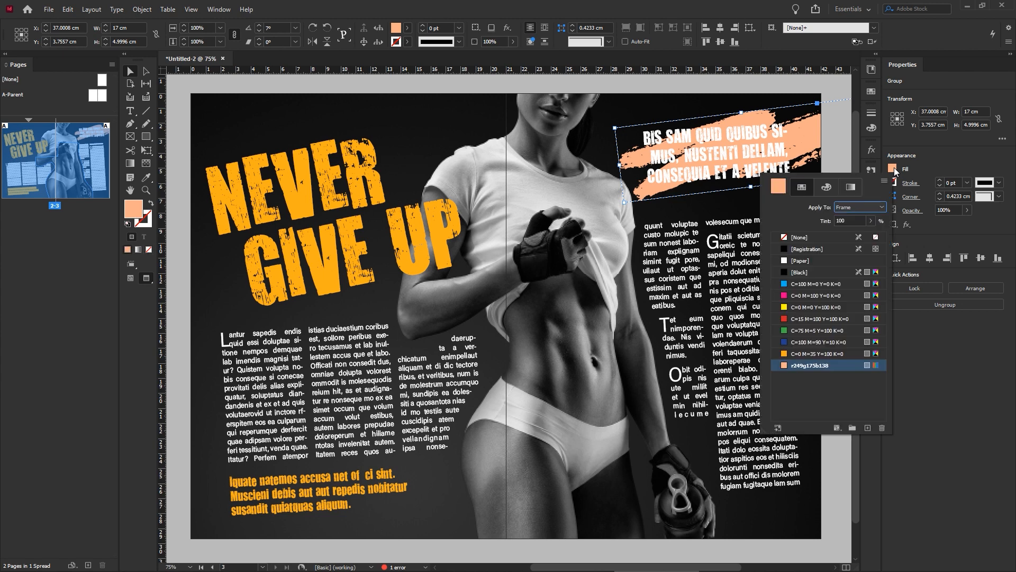
click(813, 354)
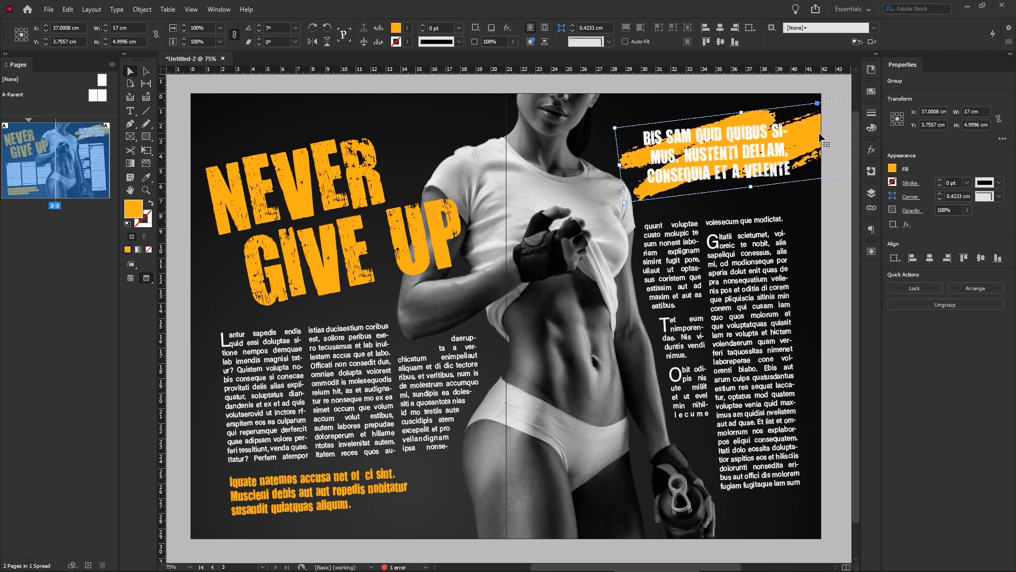
drag(818, 131, 818, 132)
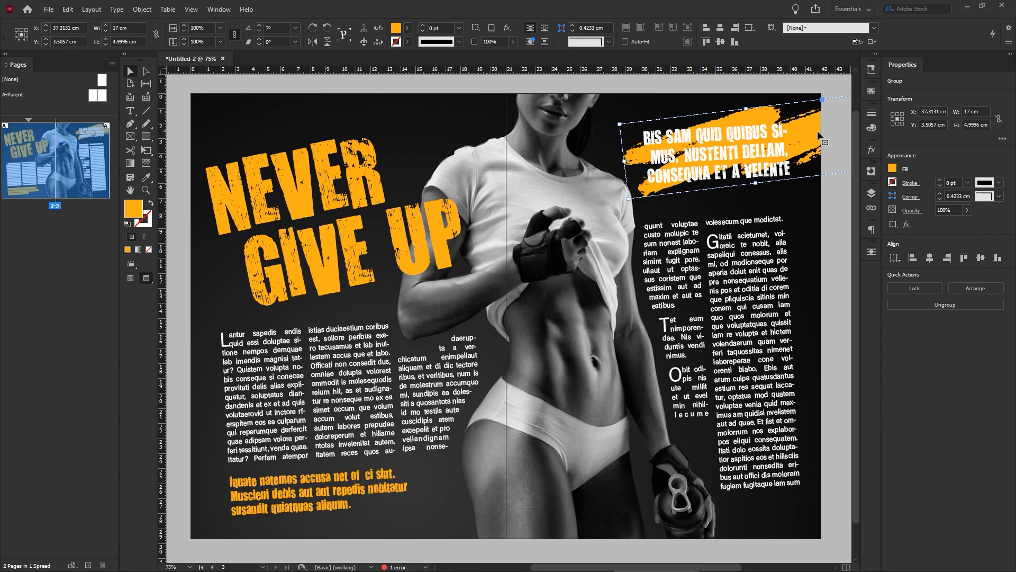
drag(624, 202, 618, 193)
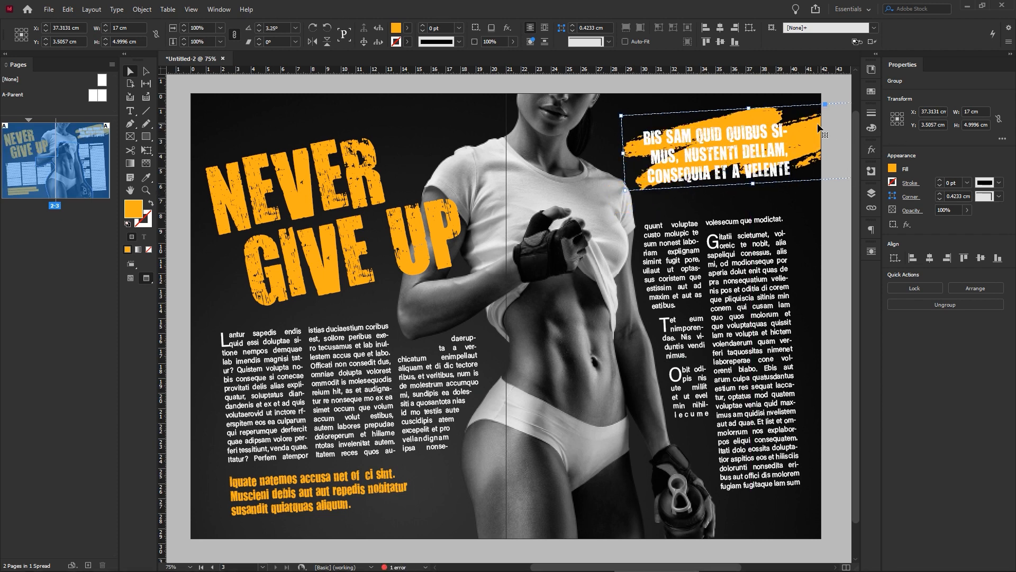
drag(818, 119, 817, 126)
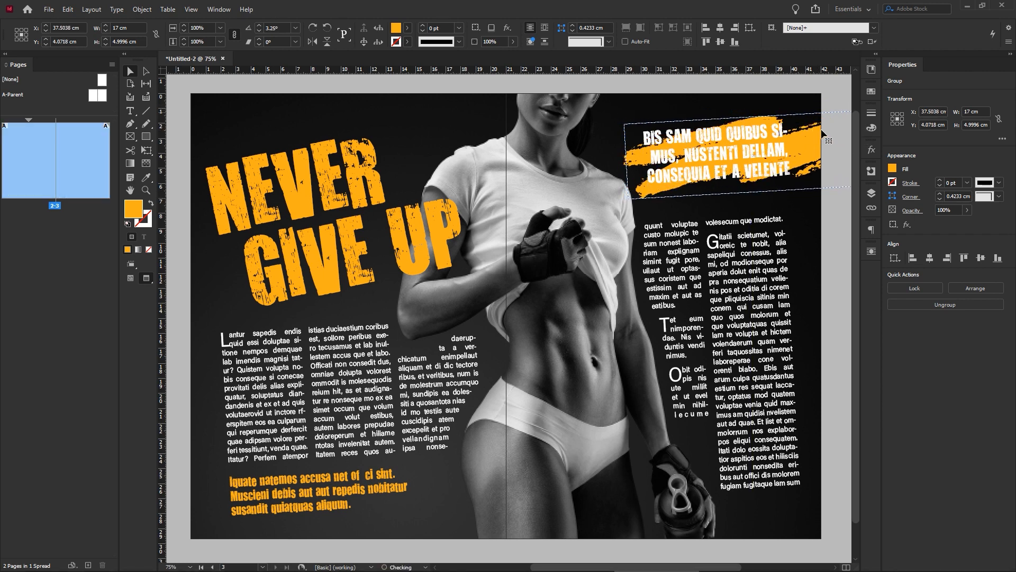
click(813, 94)
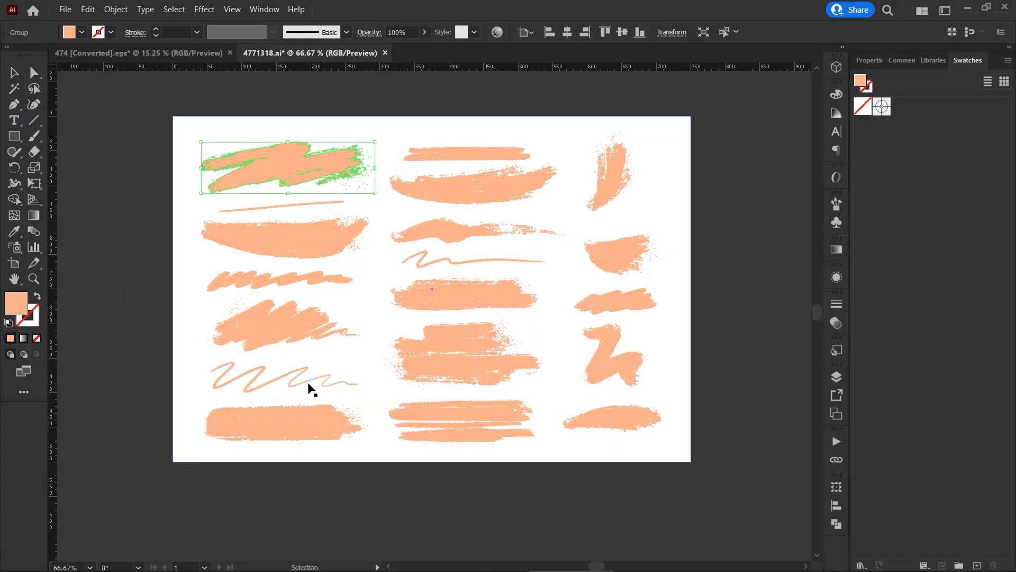
Step: Copy the thin squiggly line from Illustrator, paste it into the InDesign spread and enlarge it to about 28 cm wide across the orange pull quote
click(465, 261)
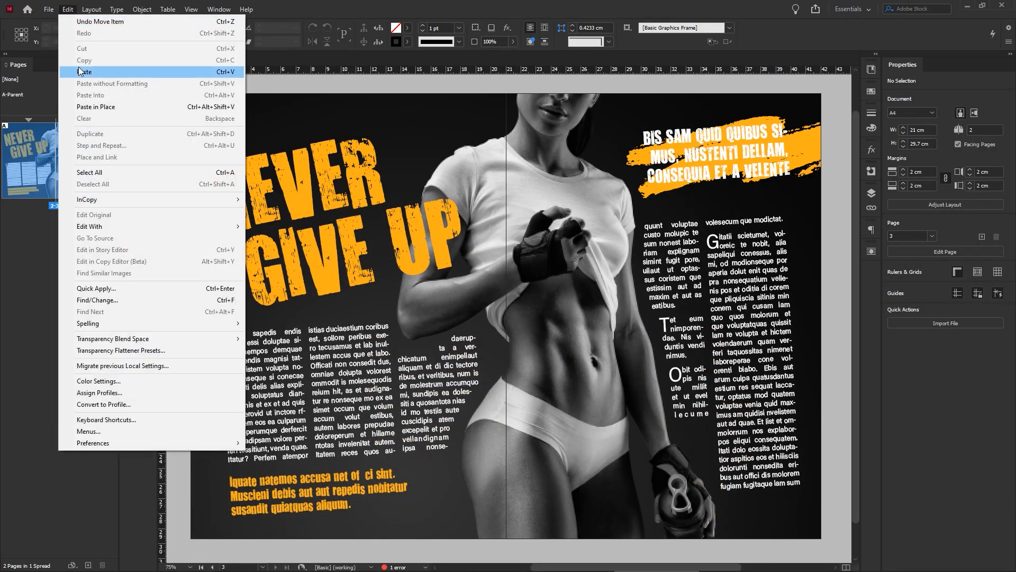
click(79, 70)
drag(578, 329, 283, 503)
mouse_move(635, 508)
mouse_down()
mouse_move(638, 521)
mouse_move(612, 490)
mouse_move(626, 472)
mouse_move(585, 494)
mouse_move(590, 538)
mouse_up()
drag(518, 502, 516, 504)
Step: Fill the squiggly line with [Paper] white and arrange it behind the orange pull quote, shifting it slightly to the right
click(893, 169)
click(793, 262)
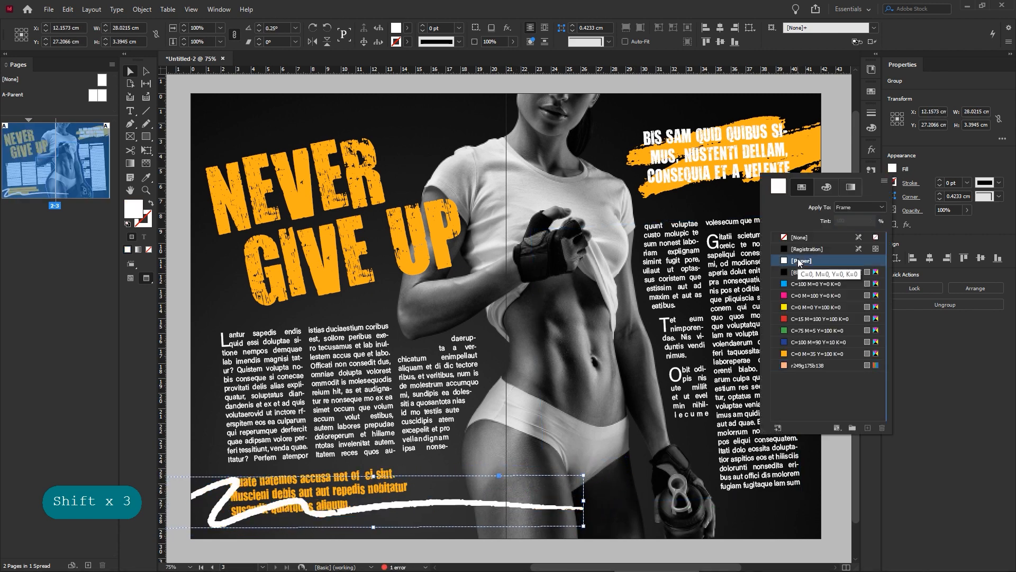
click(382, 489)
right_click(384, 489)
click(643, 209)
click(575, 507)
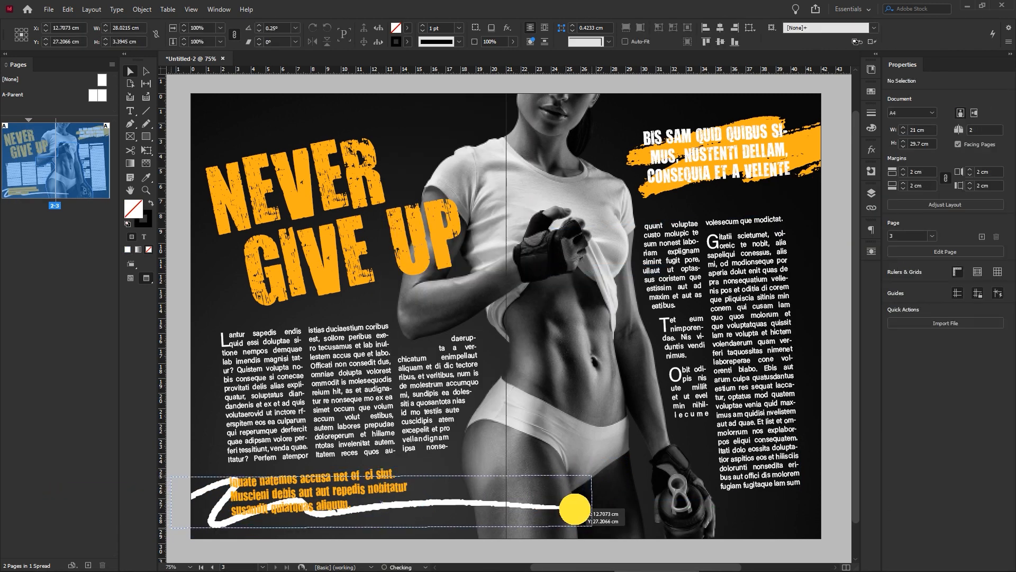
click(835, 428)
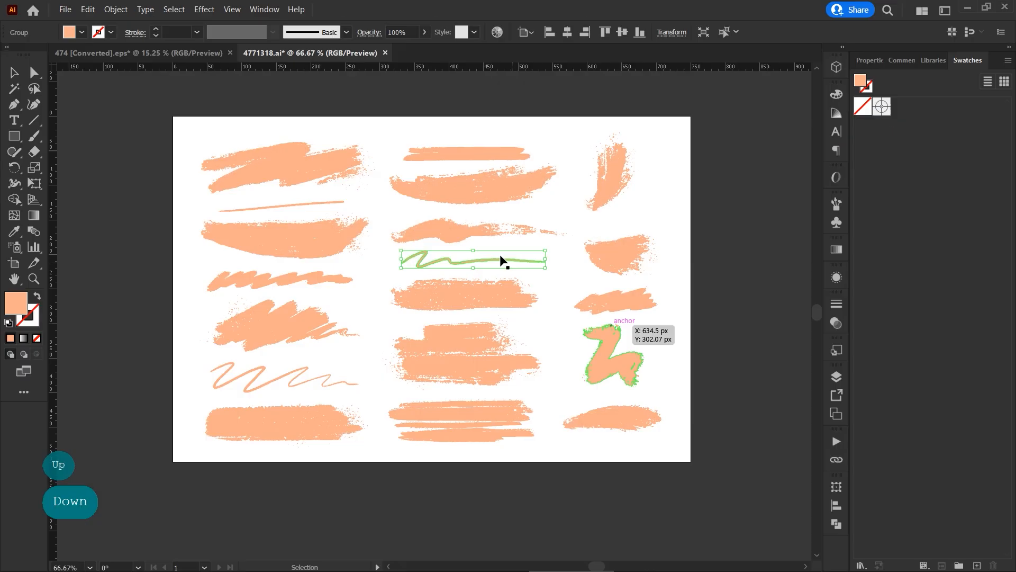
Step: Copy the wide curved brush stroke below the upper middle one in Illustrator and paste it into the InDesign spread
click(483, 202)
click(72, 9)
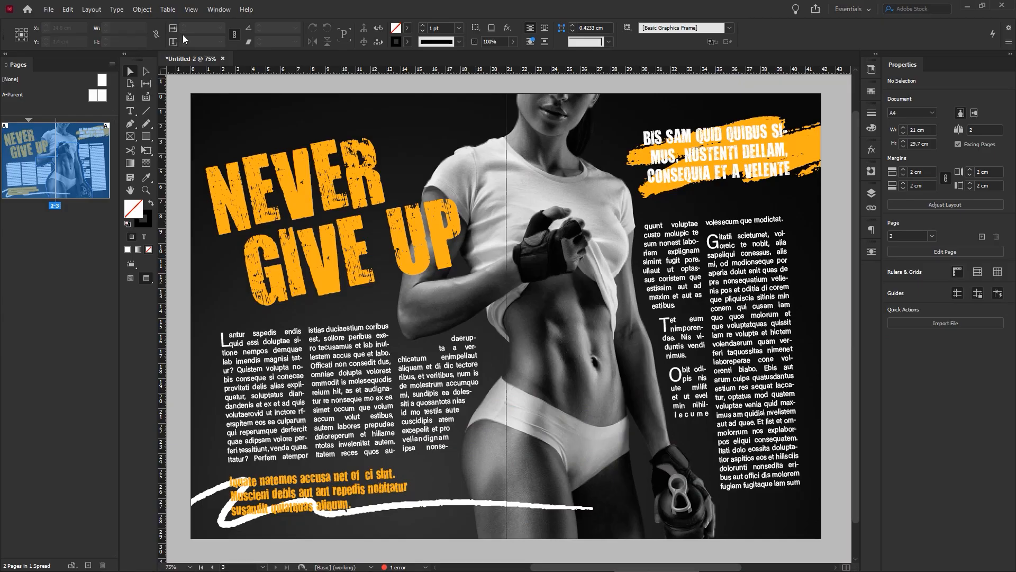
click(68, 9)
click(79, 70)
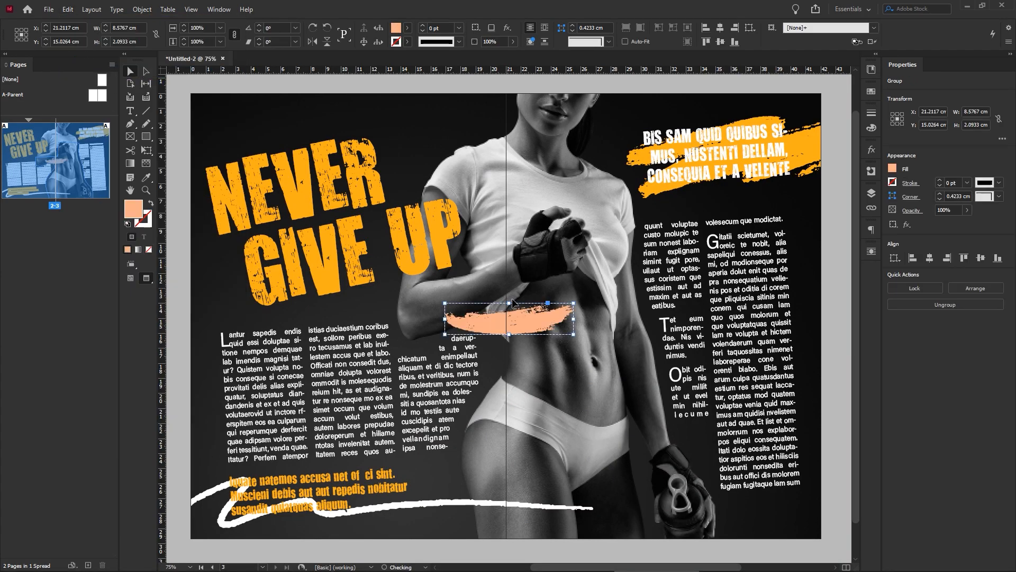
Step: Enlarge the pasted curved brush stroke to about 24.2 cm wide and place it across the lower-right corner of the spread
drag(509, 336, 509, 394)
drag(696, 396, 708, 372)
drag(577, 335, 780, 538)
drag(523, 521, 526, 502)
Step: Color the curved brush stroke with C=0 M=35 Y=100 K=0 orange and place a copy, rotated about 180°, in the spread's upper-left corner
mouse_move(735, 501)
mouse_down()
mouse_move(733, 512)
mouse_move(334, 199)
mouse_move(399, 101)
mouse_up()
click(893, 169)
click(814, 354)
Step: Fill the upper-left copy of the brush stroke with [Paper] white and deselect it
click(893, 168)
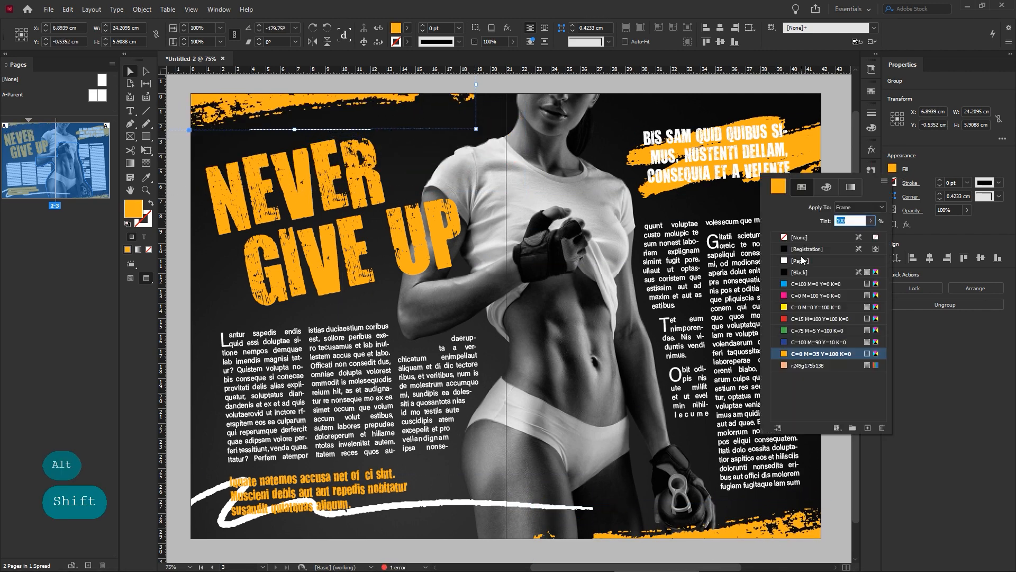
click(799, 261)
click(517, 195)
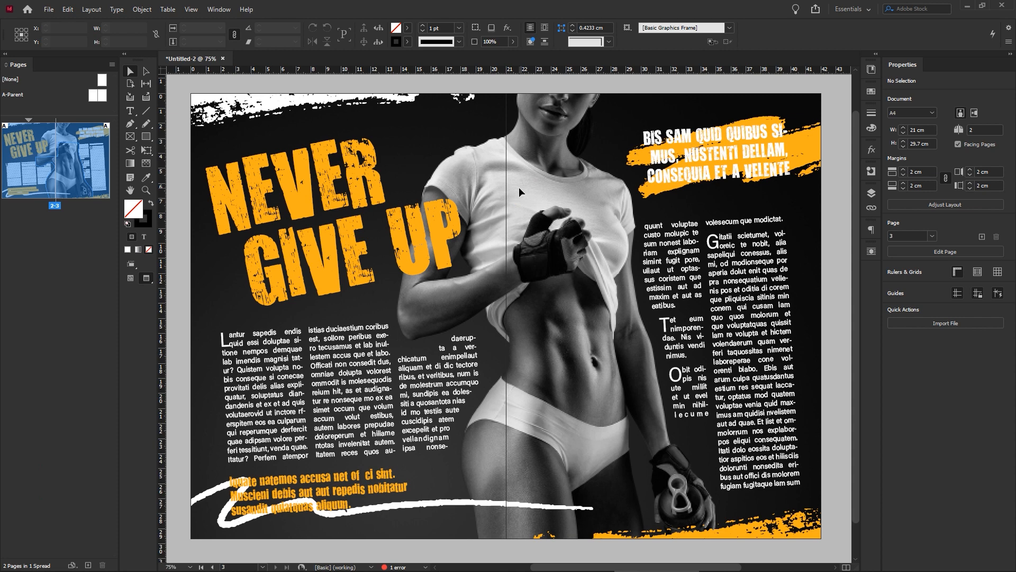
Step: Delete the short "Tet eum nimporendae" paragraph from the right-hand page's body text
double_click(662, 322)
drag(661, 322, 688, 356)
key(BackSpace)
key(BackSpace)
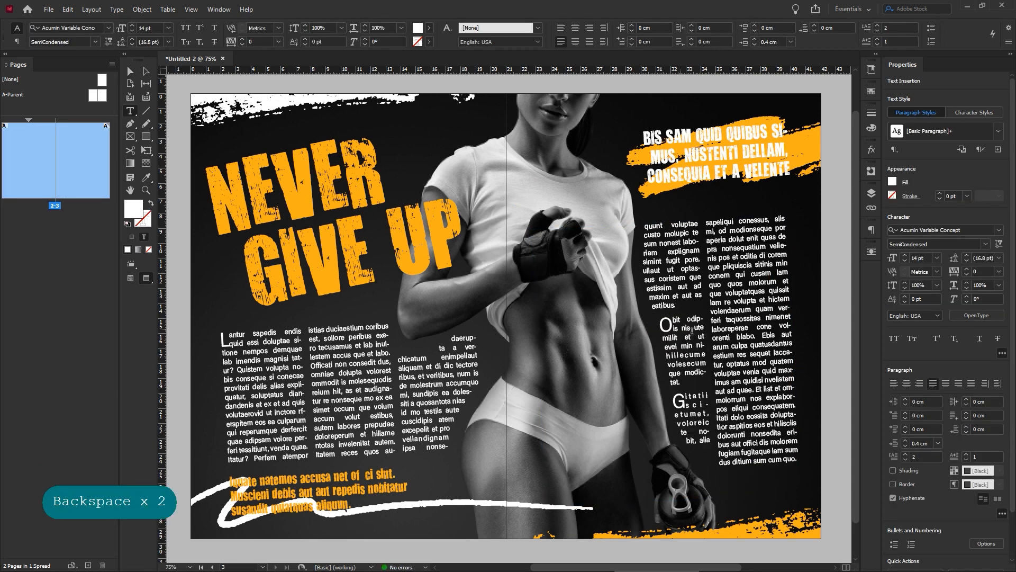
Step: Duplicate the orange pull quote onto the right-hand page's last text column and set the copy's font size to 17 pt
click(131, 71)
alt+drag(343, 491, 662, 326)
click(905, 357)
click(905, 357)
click(906, 356)
click(905, 357)
click(906, 357)
Step: Narrow the copied pull quote's frame to about 5.9 cm and delete its first sentence so the text starts with "Muscieni"
drag(782, 333, 679, 340)
double_click(636, 367)
drag(587, 322, 636, 334)
key(BackSpace)
key(Down)
key(BackSpace)
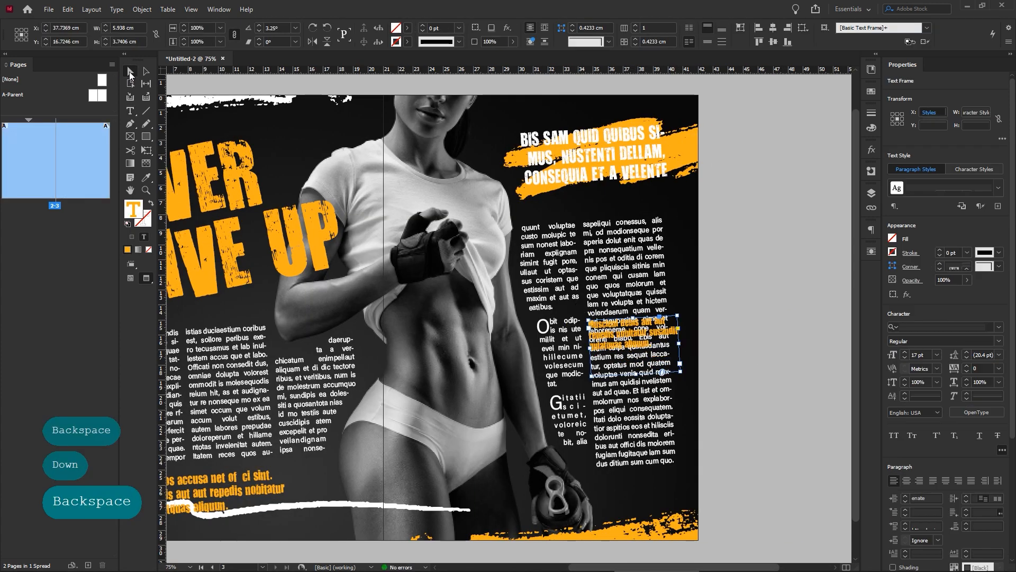
Step: Resize the copied quote's frame to about 6.1 cm wide and 3 cm high and center its text vertically
ctrl+click(582, 333)
ctrl+click(582, 334)
drag(627, 318, 629, 318)
click(707, 41)
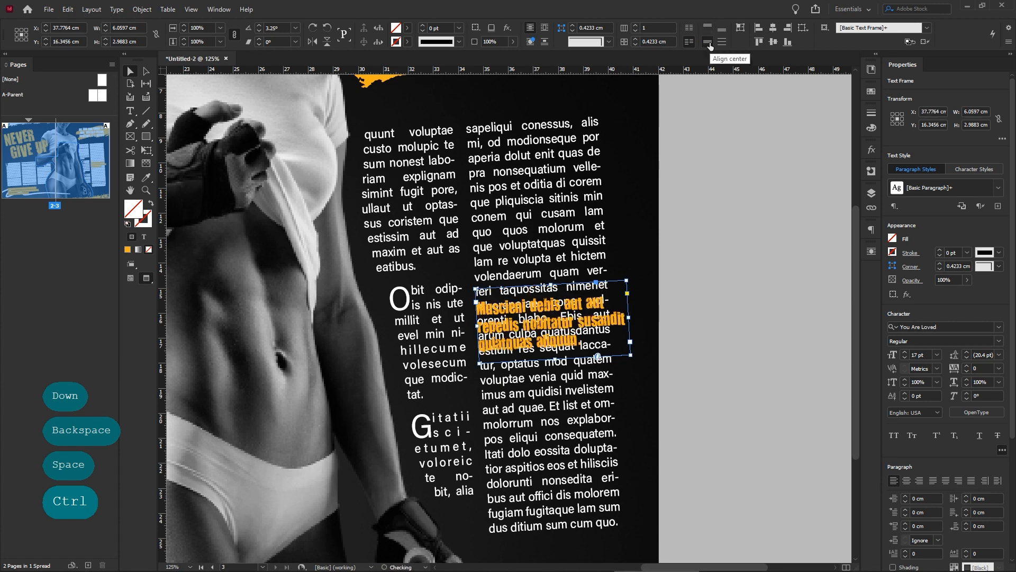
Step: Move the copied quote about 2.3 cm lower in the last column and wrap the body text around its object shape
drag(555, 361, 552, 398)
drag(1011, 262, 1007, 232)
click(871, 252)
click(773, 263)
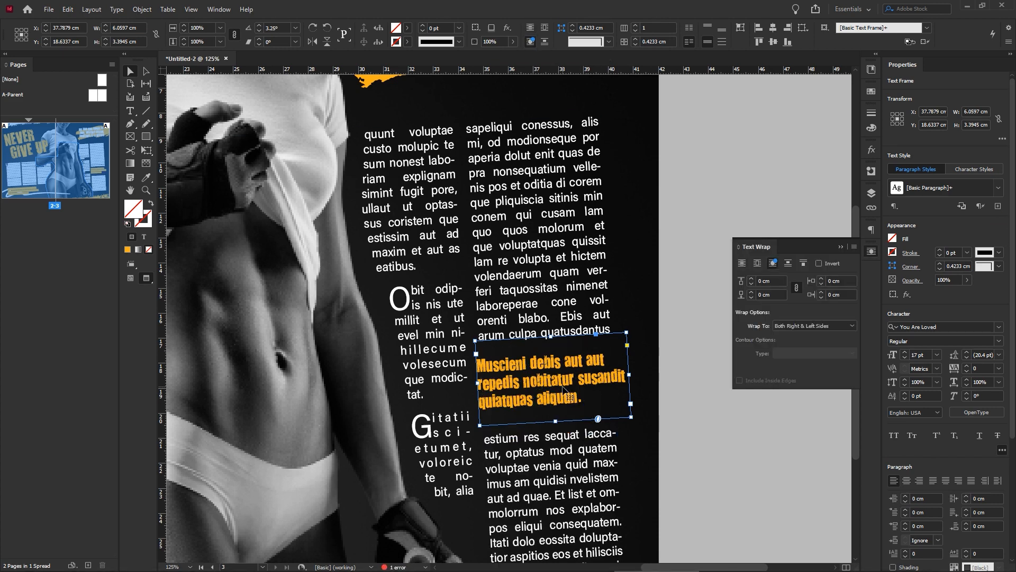
Step: Nudge the wrapped quote slightly down and to the right within the column, deselect it and close the text wrap options
key(Down)
key(Down)
key(Down)
key(Down)
drag(499, 385, 504, 386)
click(700, 366)
click(871, 252)
Step: Delete the remaining body text after "dolorunti nonsedita" in the last column and end the sentence with a period
key(alt+space)
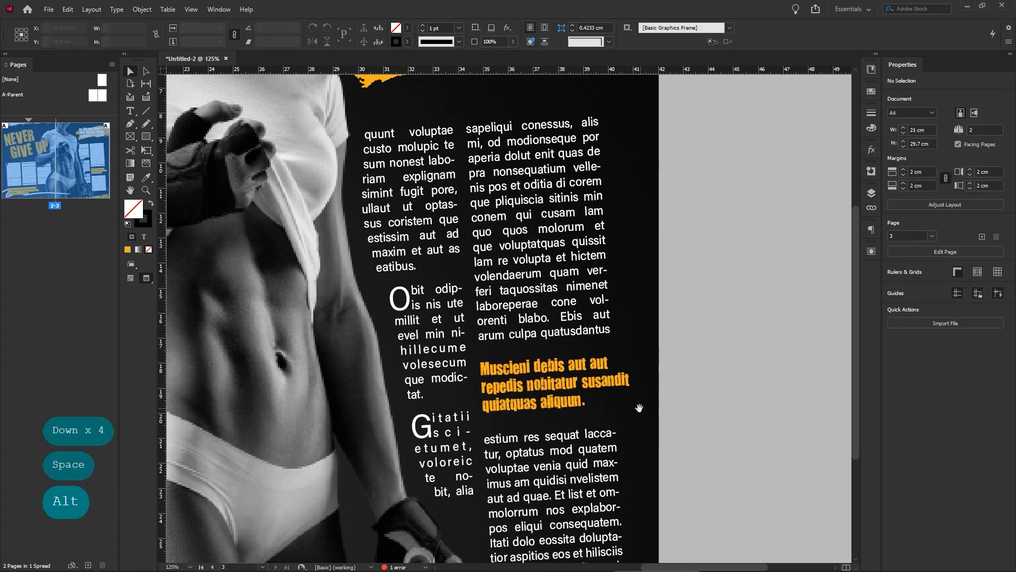
ctrl+alt+click(639, 407)
double_click(646, 443)
key(Delete)
key(Delete)
key(Delete)
key(Delete)
key(Delete)
key(Delete)
key(Delete)
key(Delete)
key(Delete)
key(Delete)
key(Delete)
key(Delete)
key(Delete)
key(Delete)
key(Delete)
key(Delete)
key(Delete)
key(Delete)
key(Delete)
key(Delete)
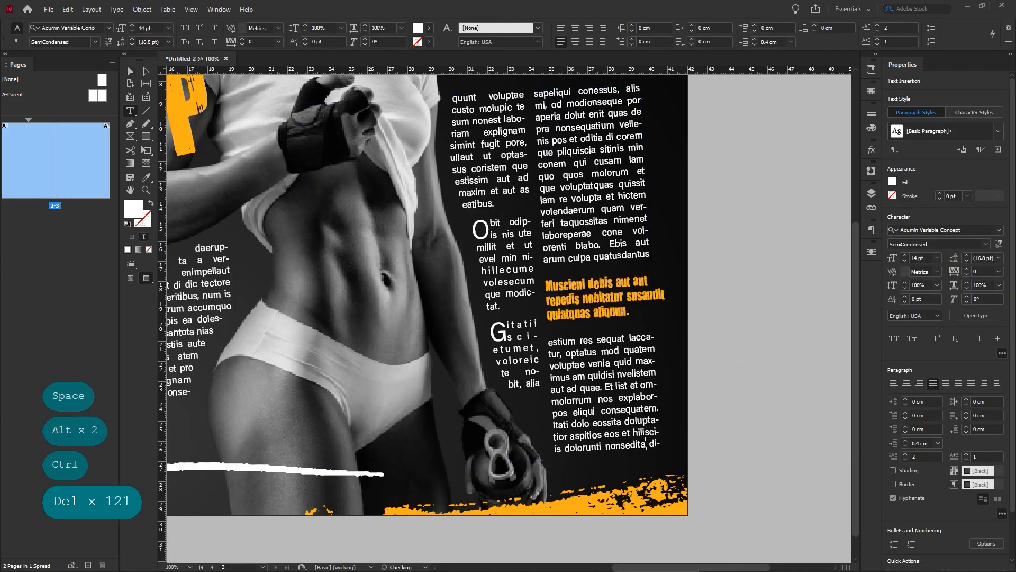
key(Delete)
key(Delete)
key(Delete)
key(Delete)
key(Delete)
key(Delete)
key(Delete)
key(Delete)
key(Delete)
key(Delete)
key(Delete)
key(Delete)
key(Delete)
key(Delete)
key(Delete)
key(Delete)
key(Delete)
key(Delete)
key(Delete)
key(Delete)
text(.)
click(665, 258)
click(666, 258)
ctrl+alt+click(582, 238)
drag(505, 228, 641, 315)
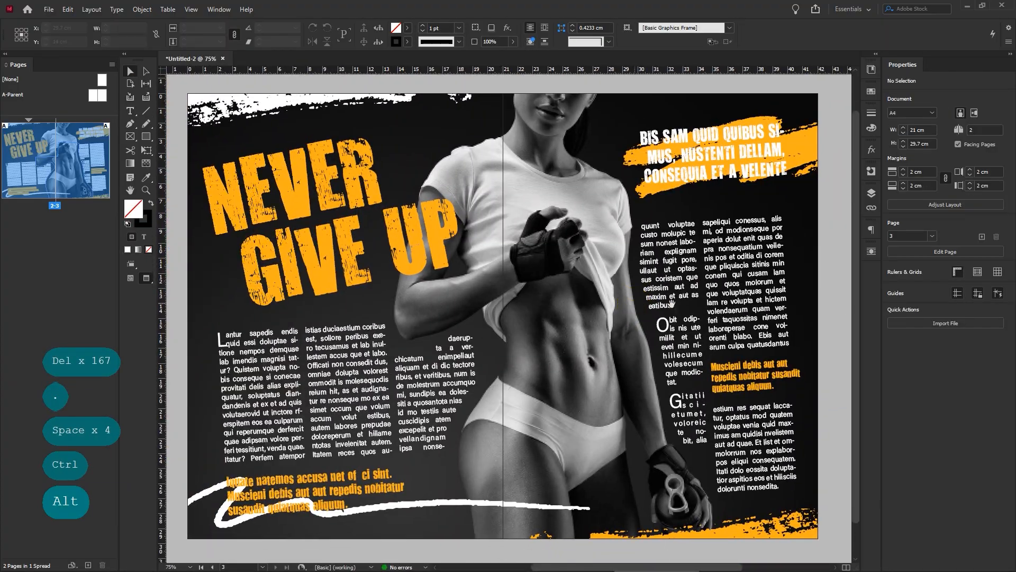